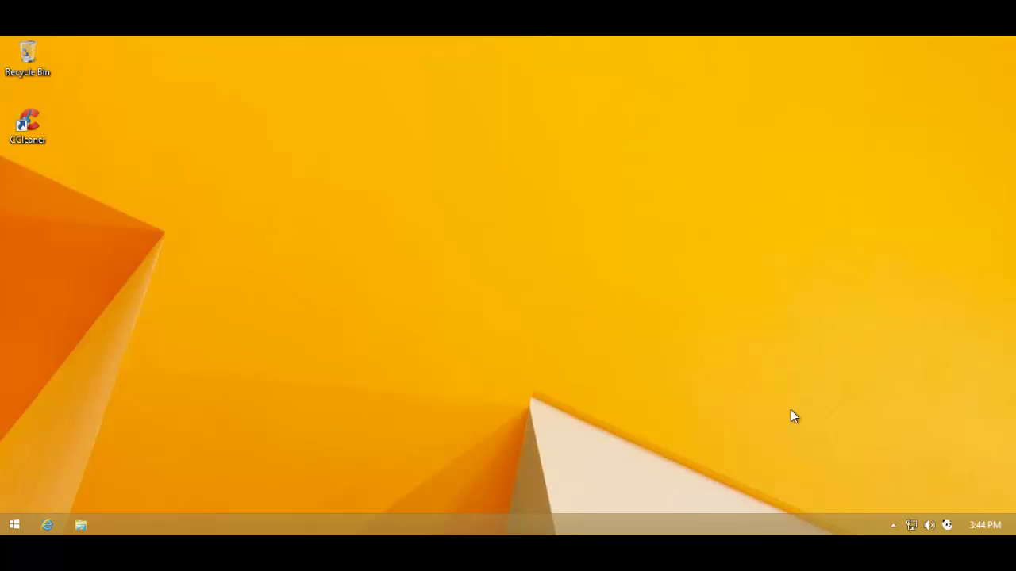
Step: Open Panda Cloud Antivirus, review its Antivirus status page and start screen, and close the window
left_click(946, 522)
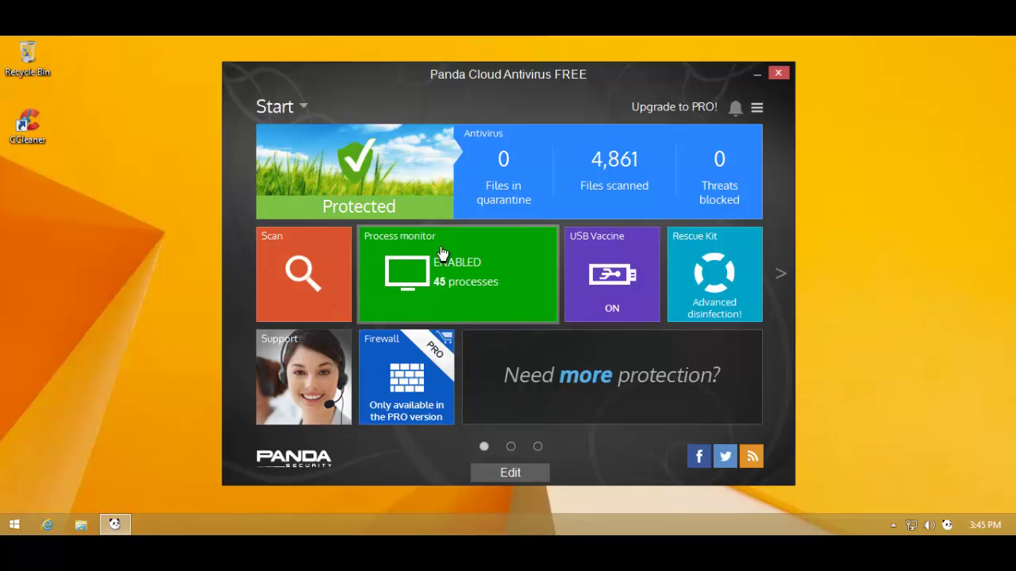
left_click(398, 165)
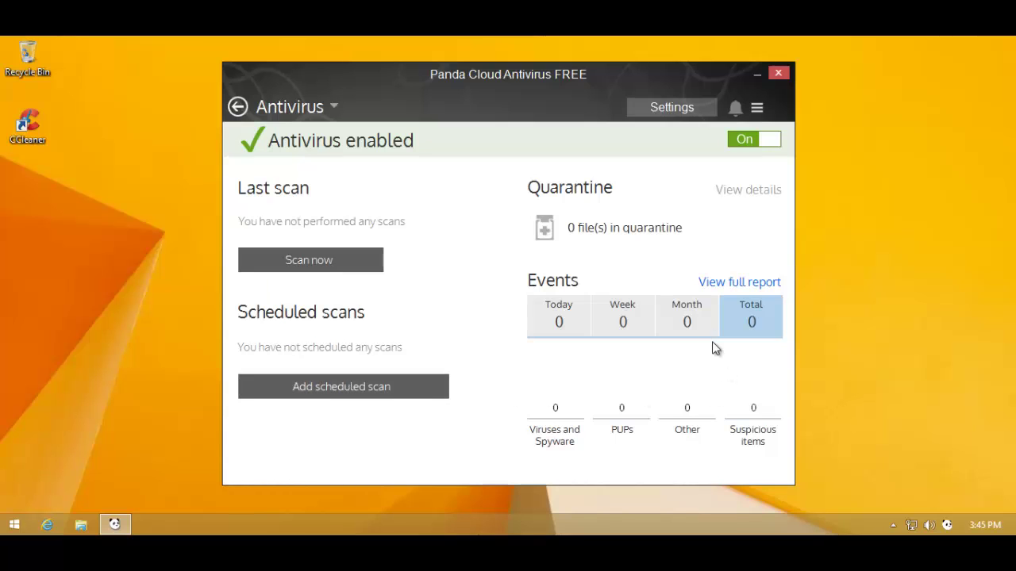
left_click(240, 105)
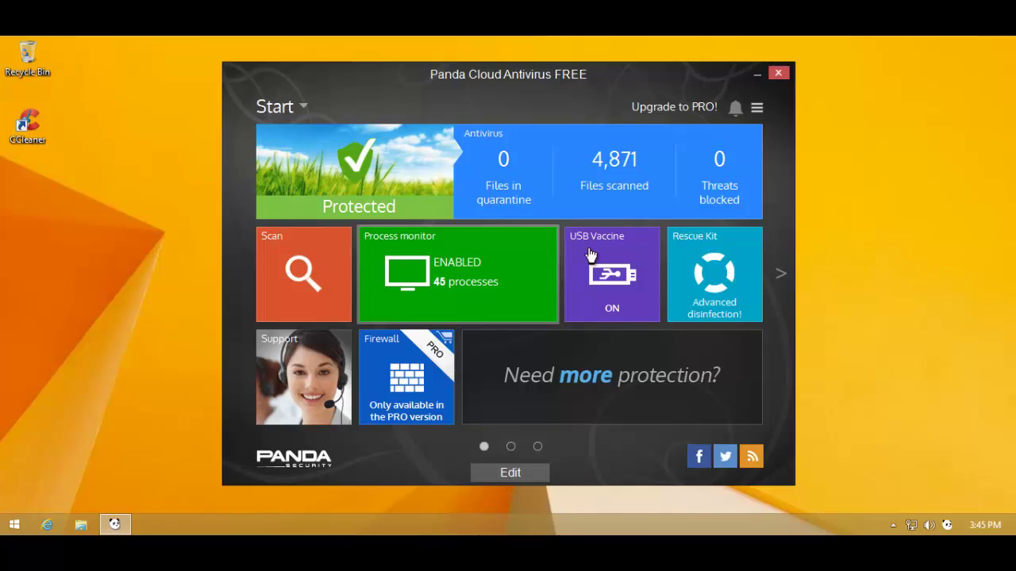
left_click(774, 74)
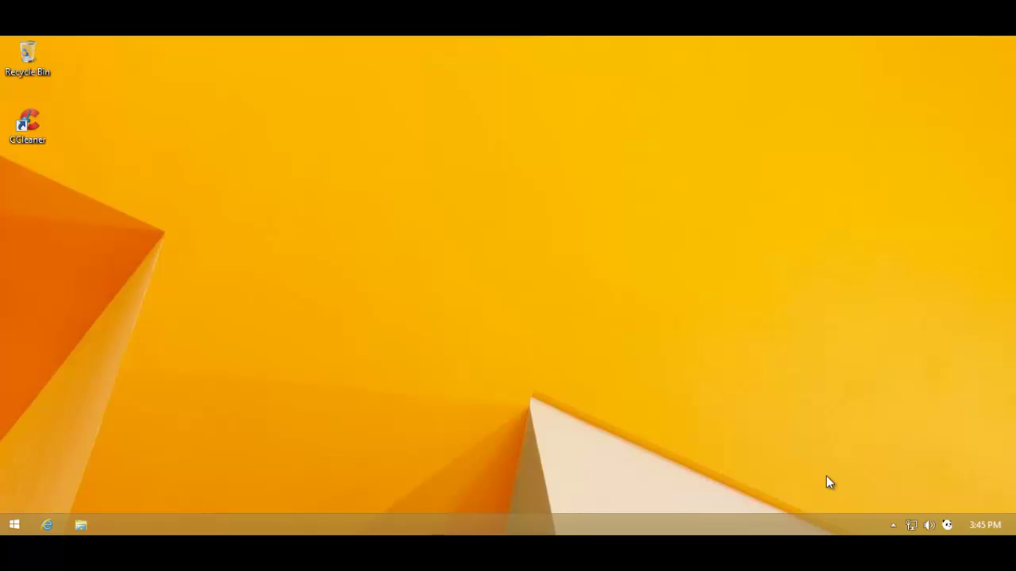
Step: Open Task Manager in its detailed view and check the CPU and memory performance
right_click(695, 530)
left_click(715, 477)
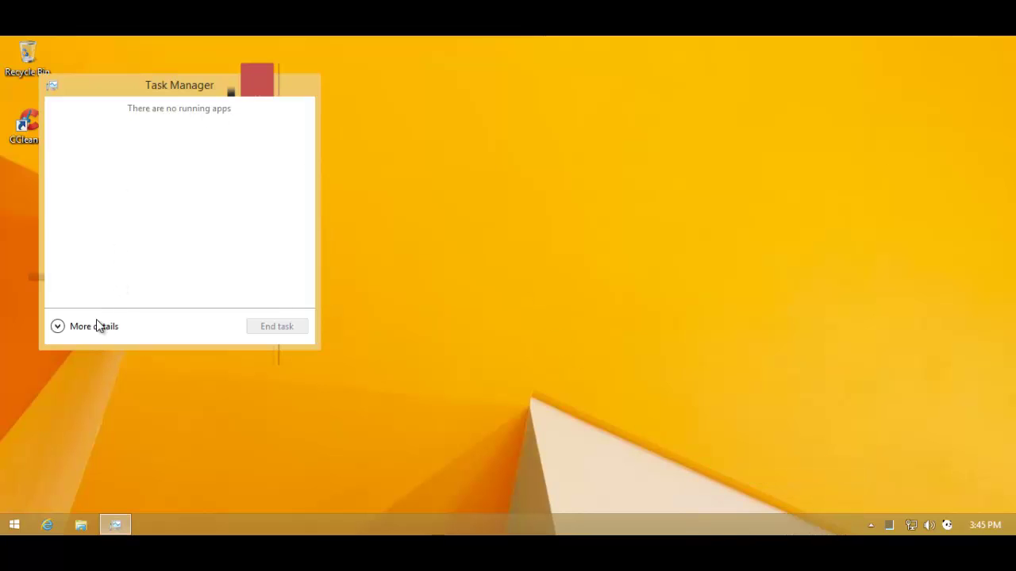
left_click(94, 326)
left_click_drag(225, 83, 323, 65)
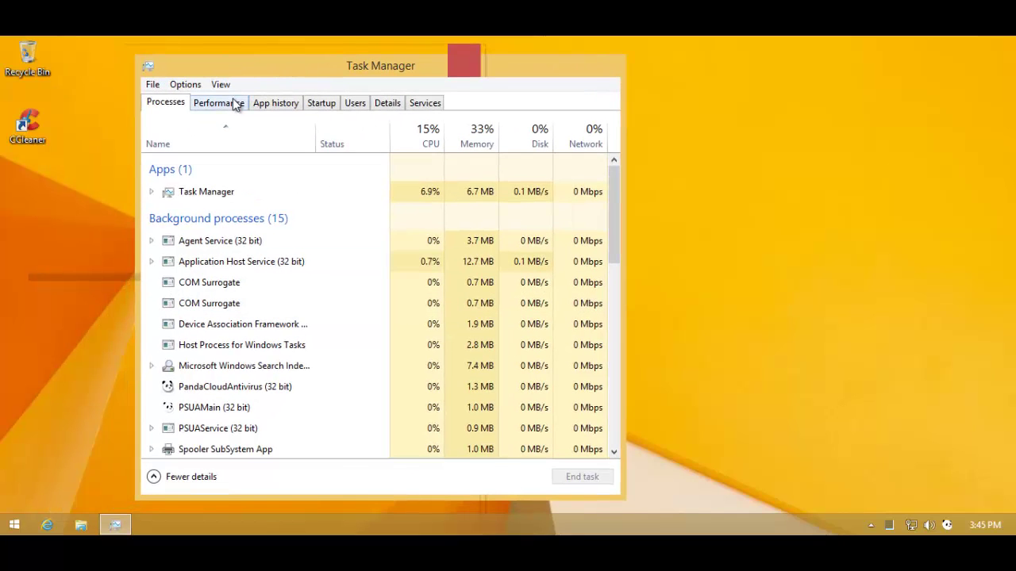
left_click(234, 101)
left_click(234, 187)
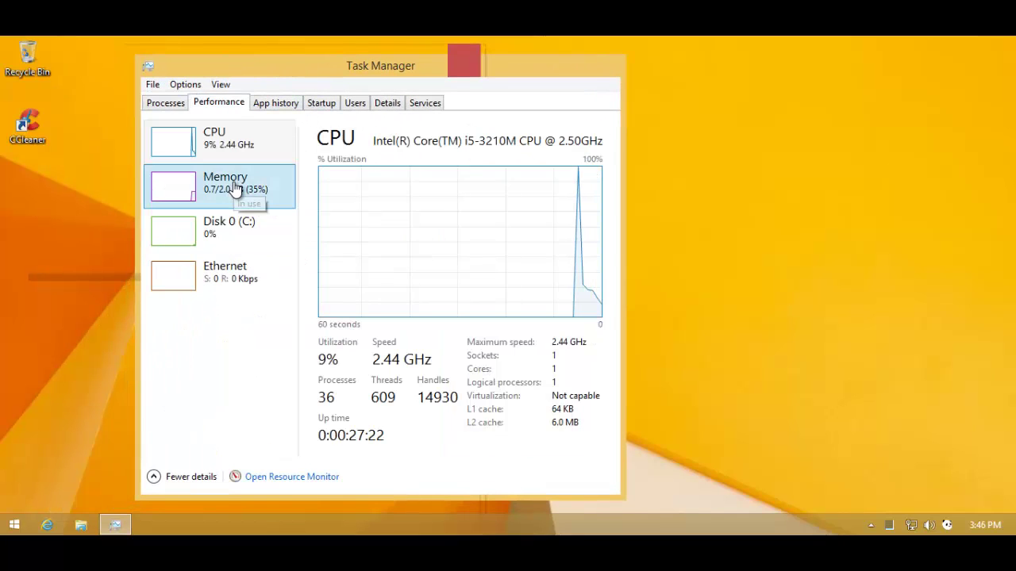
Step: Check the memory use of the Panda processes in Task Manager's process list and close the open windows
left_click(185, 105)
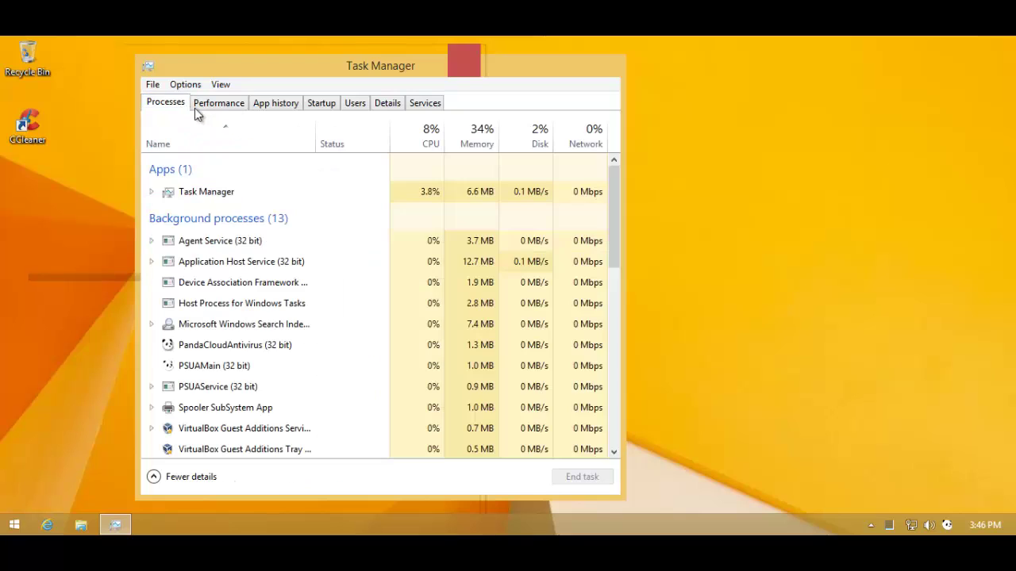
left_click_drag(608, 219, 594, 247)
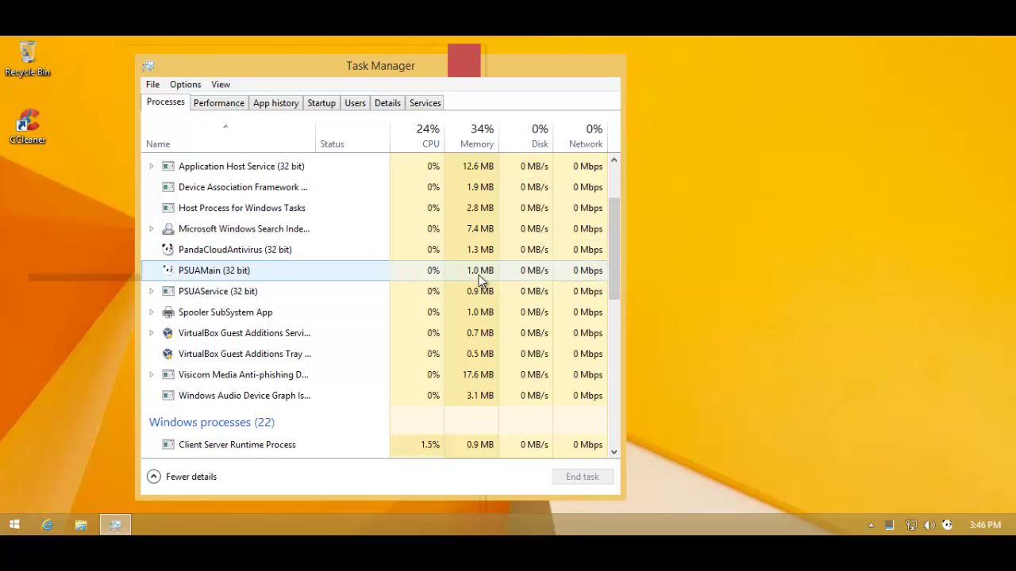
left_click_drag(616, 246, 617, 405)
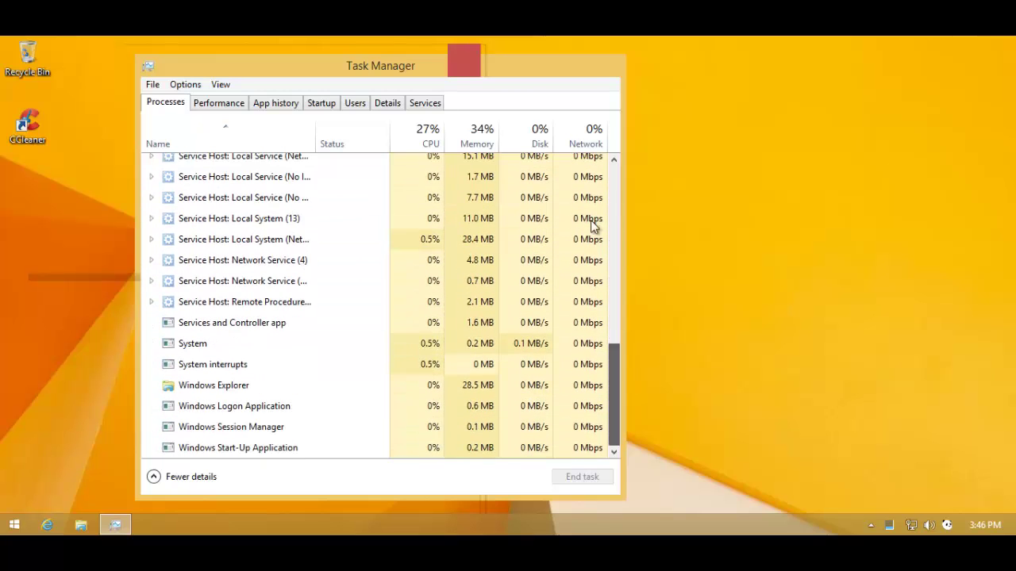
left_click(605, 64)
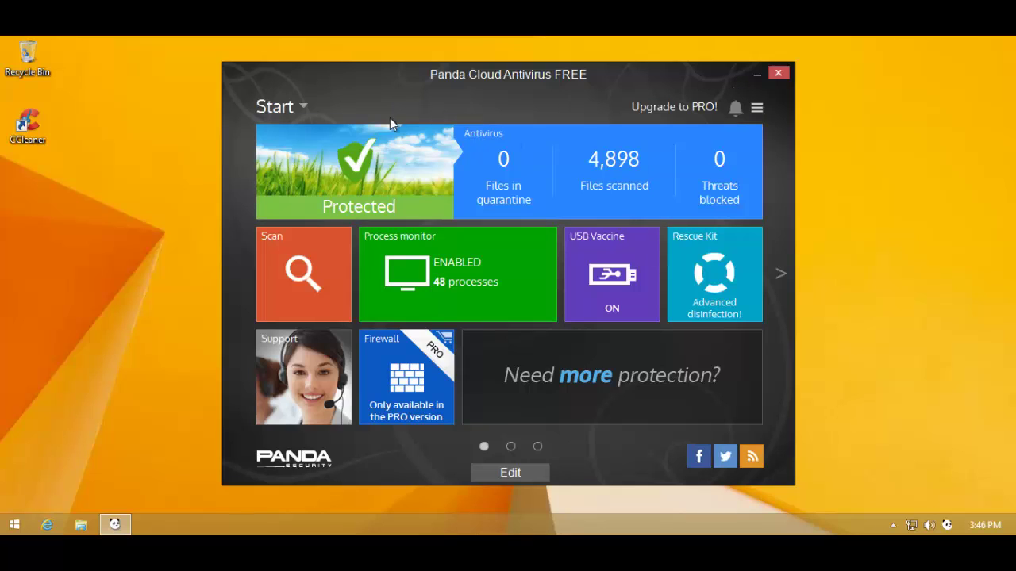
left_click(780, 73)
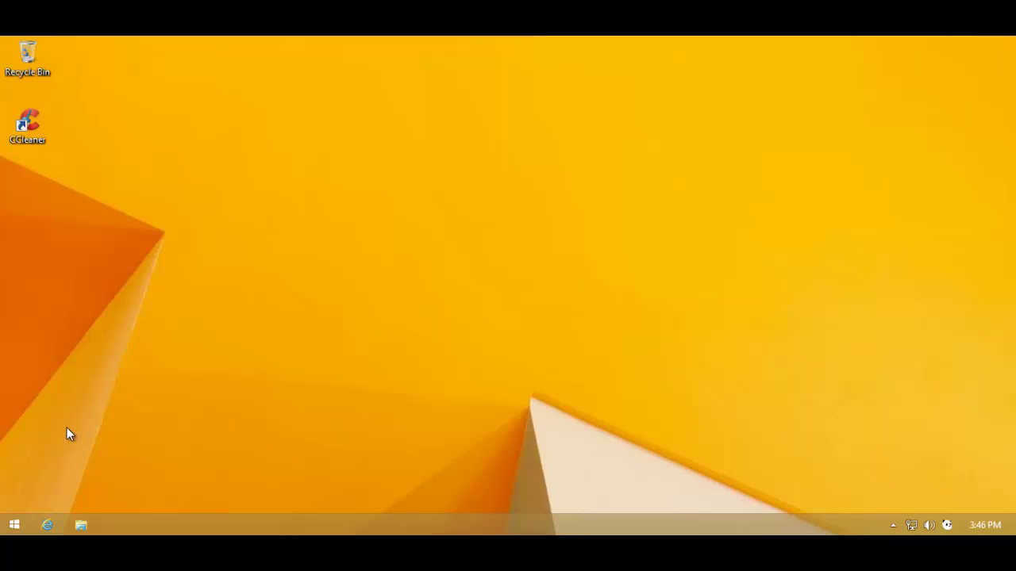
Step: Open 194.44.49.98/mod1/zlubob1.exe from the Malware links file in Internet Explorer and download the unsafe file despite the SmartScreen block
left_click(45, 524)
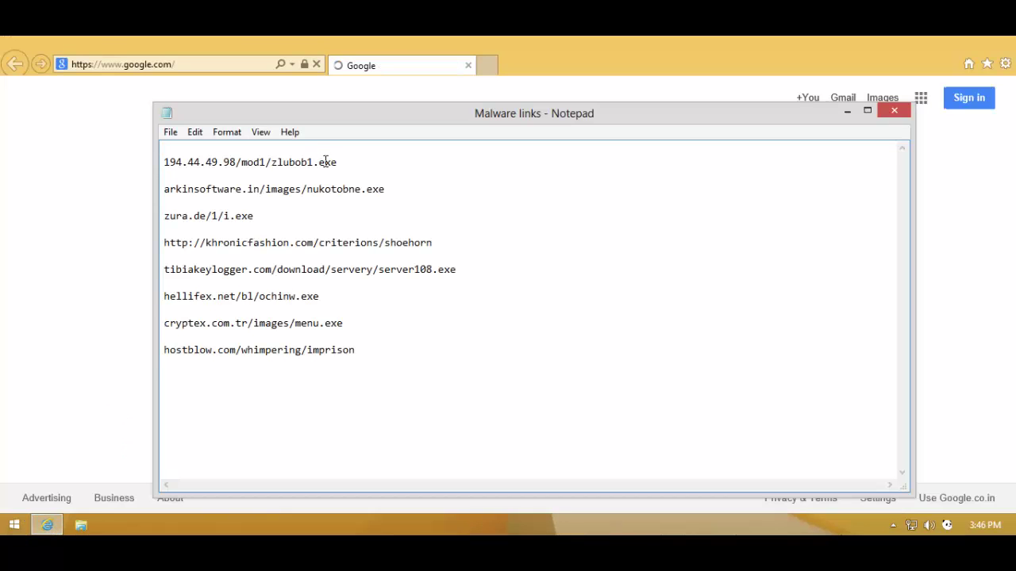
left_click_drag(338, 162, 163, 150)
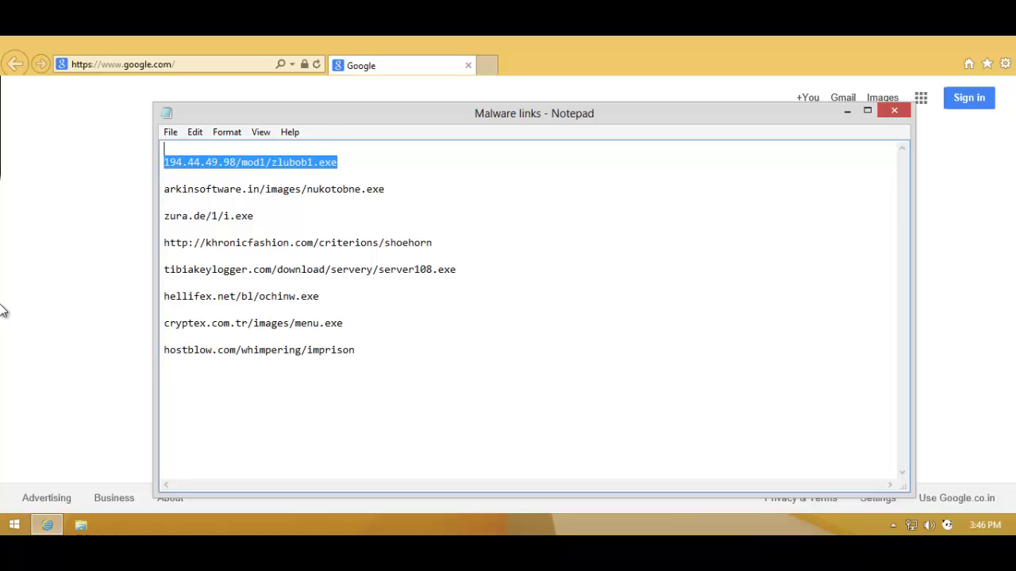
left_click(195, 63)
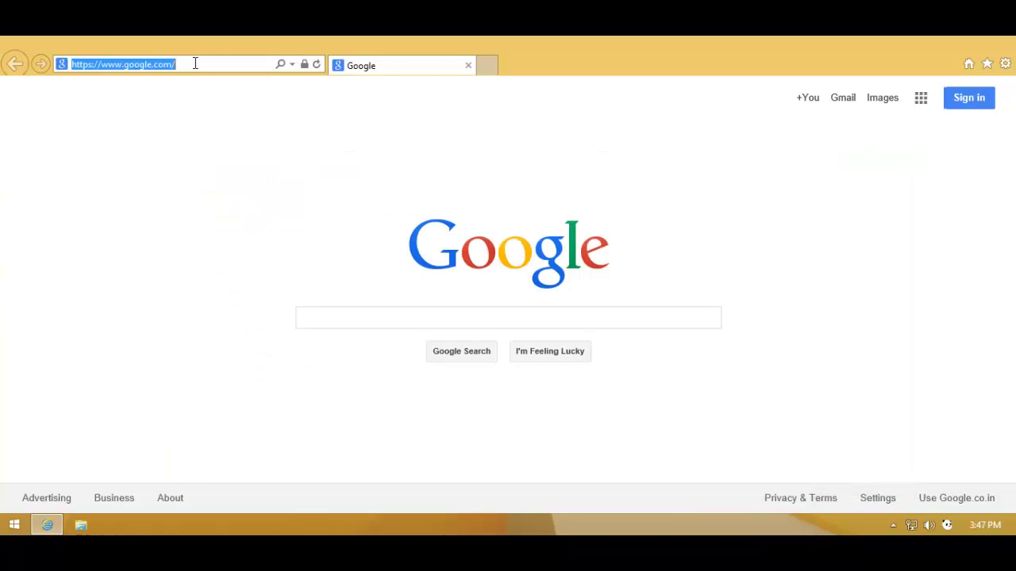
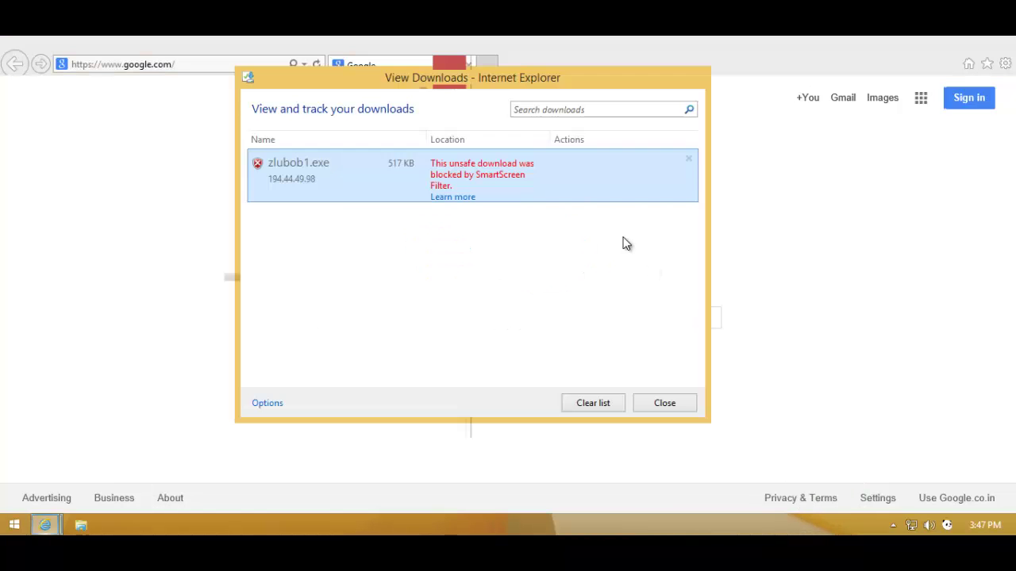
right_click(476, 175)
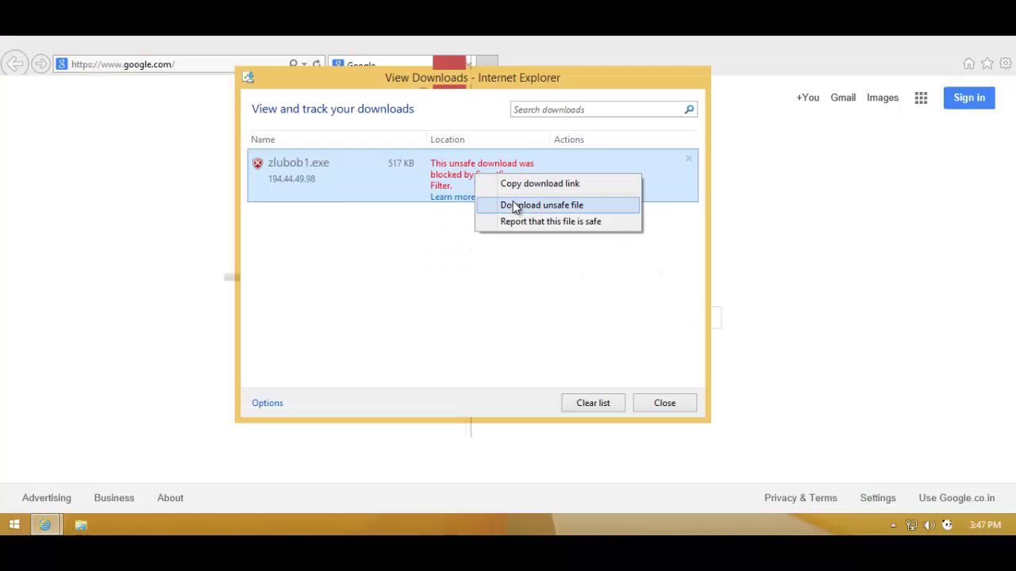
left_click(516, 206)
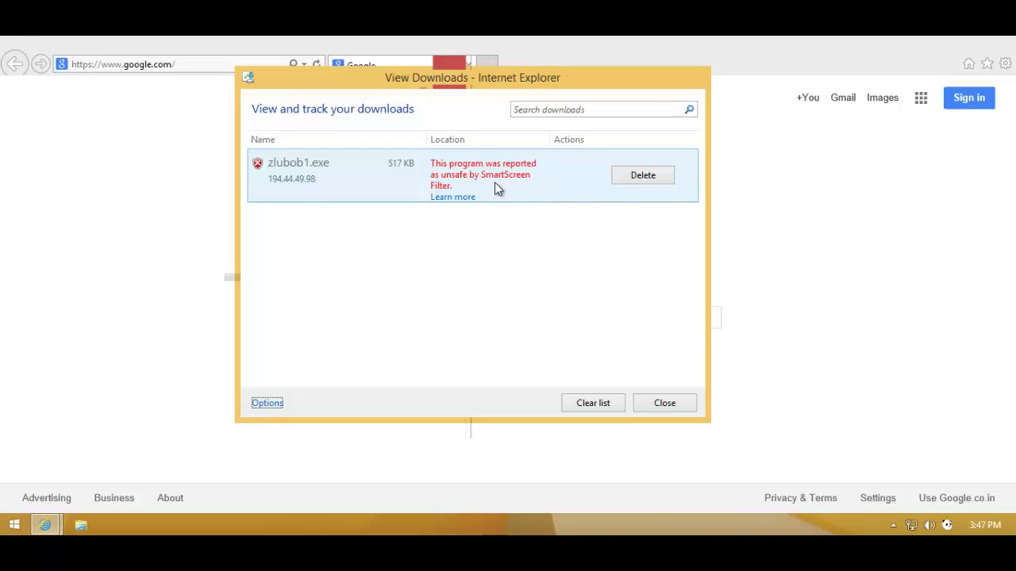
Step: Try to run the downloaded zlubob1.exe anyway, and dismiss the error, downloads list and antivirus notification
right_click(514, 177)
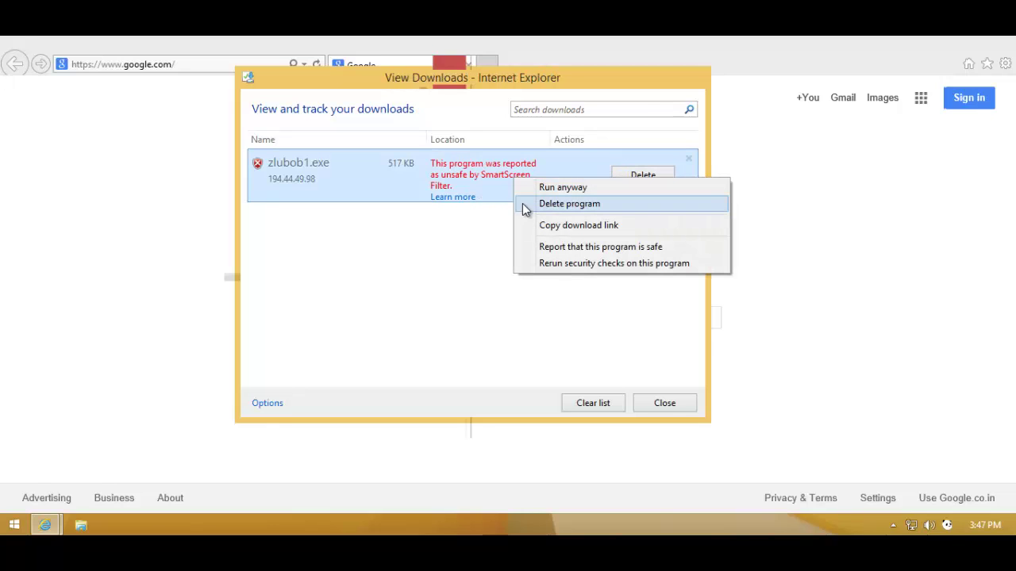
left_click(549, 189)
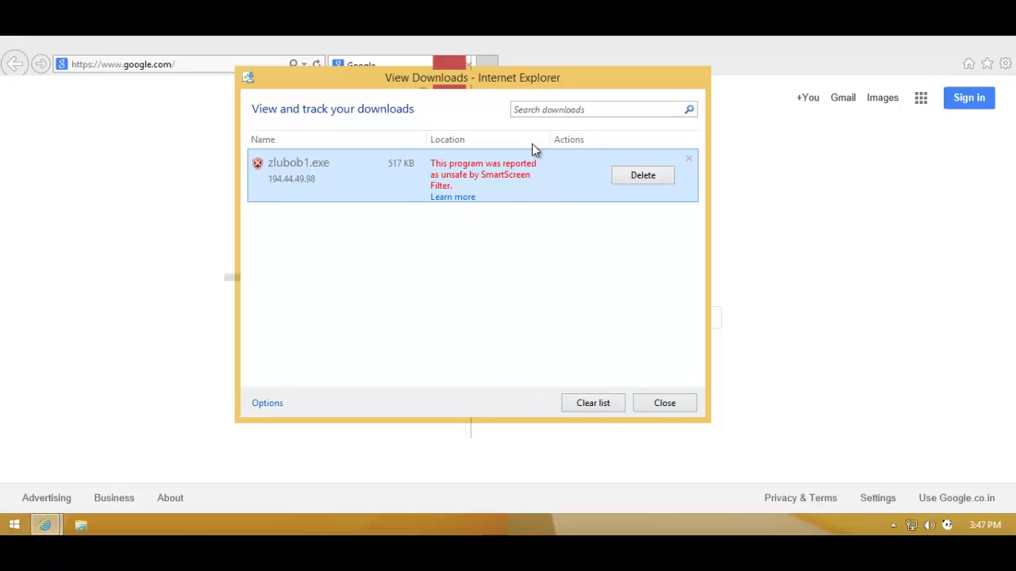
double_click(512, 200)
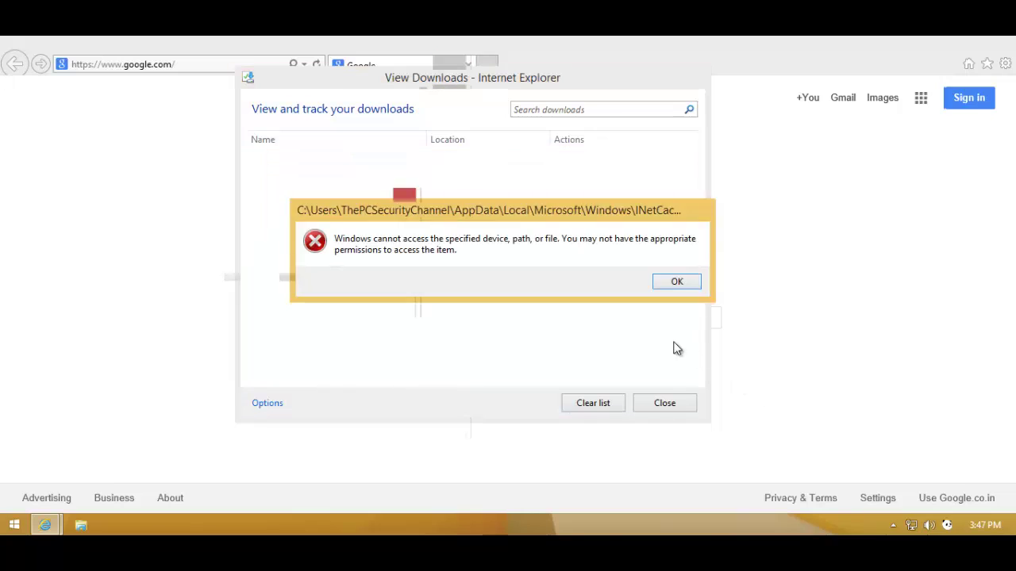
left_click(676, 282)
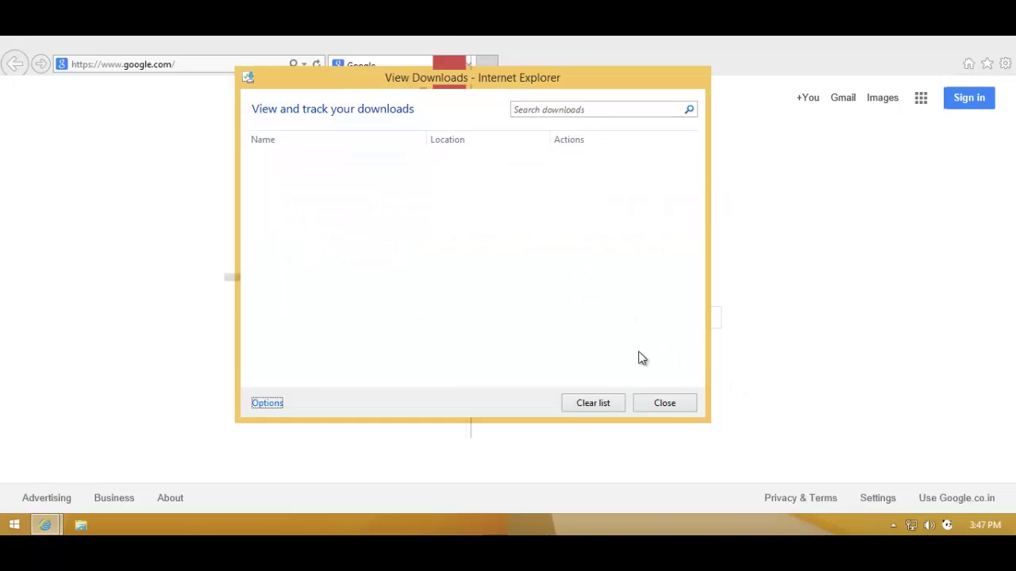
left_click(665, 403)
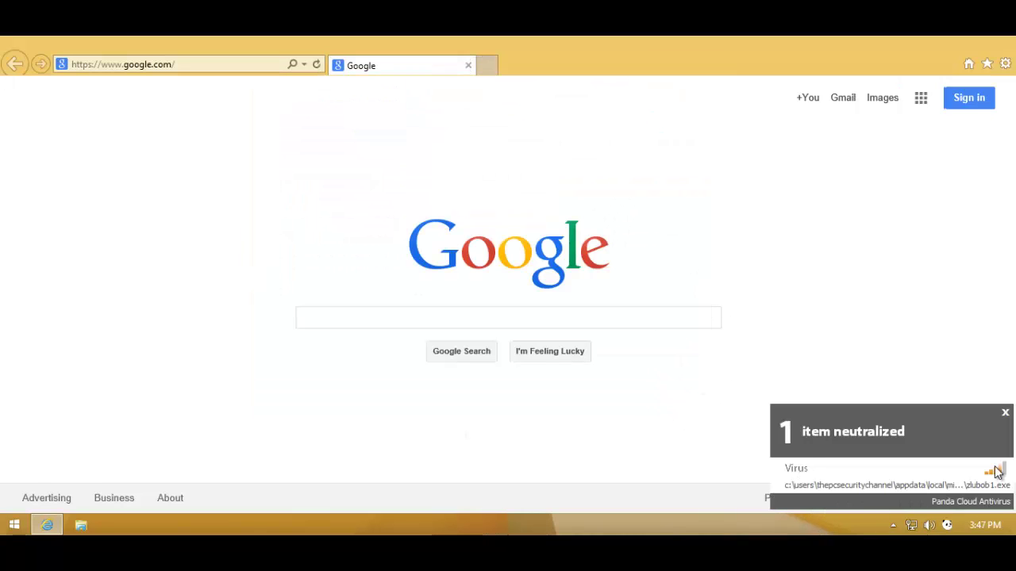
left_click(1005, 412)
Step: Open Internet Explorer's Internet Options and look through the security and privacy settings
left_click(1005, 63)
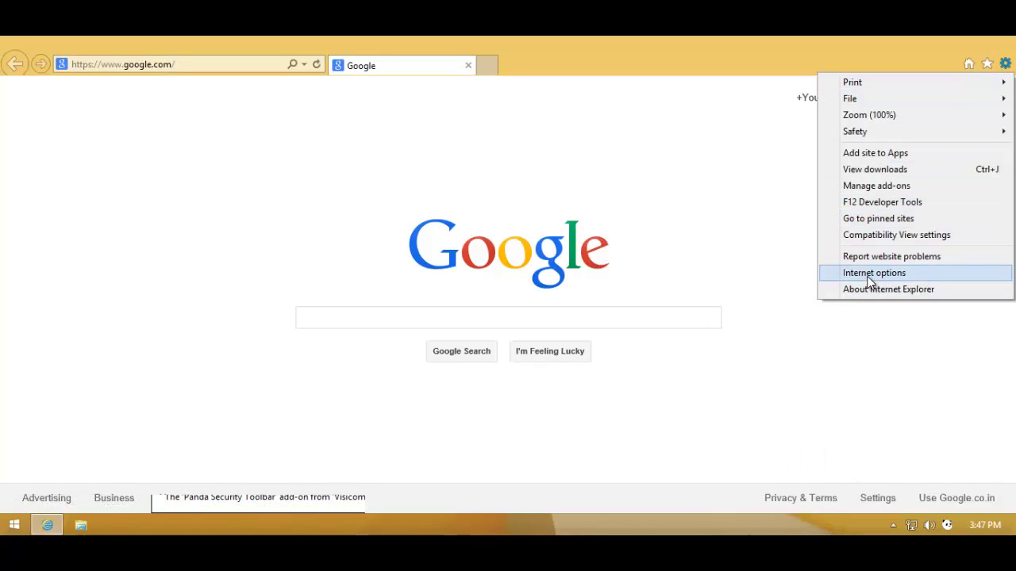
left_click(867, 273)
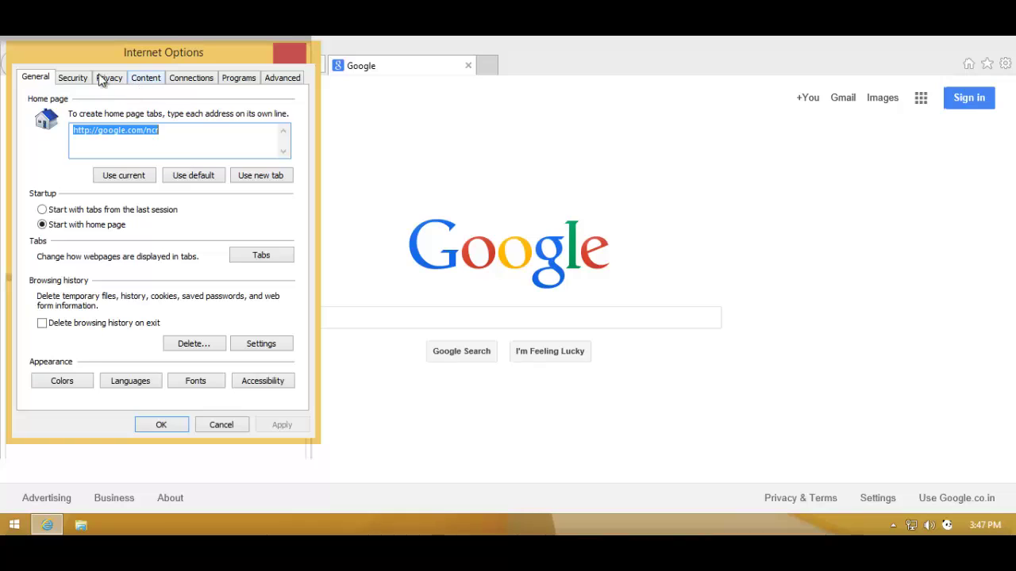
left_click(74, 77)
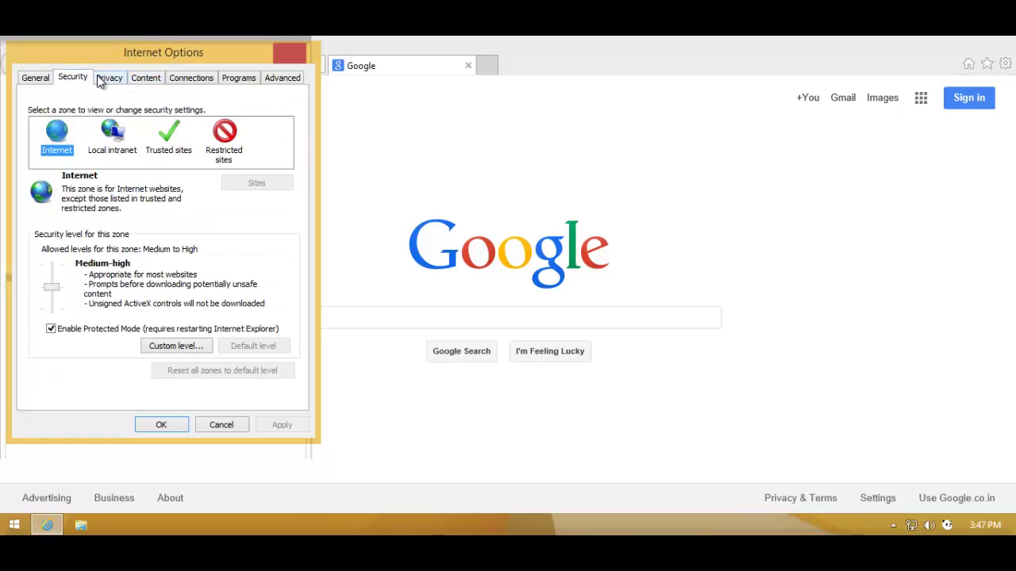
left_click(141, 81)
left_click(123, 80)
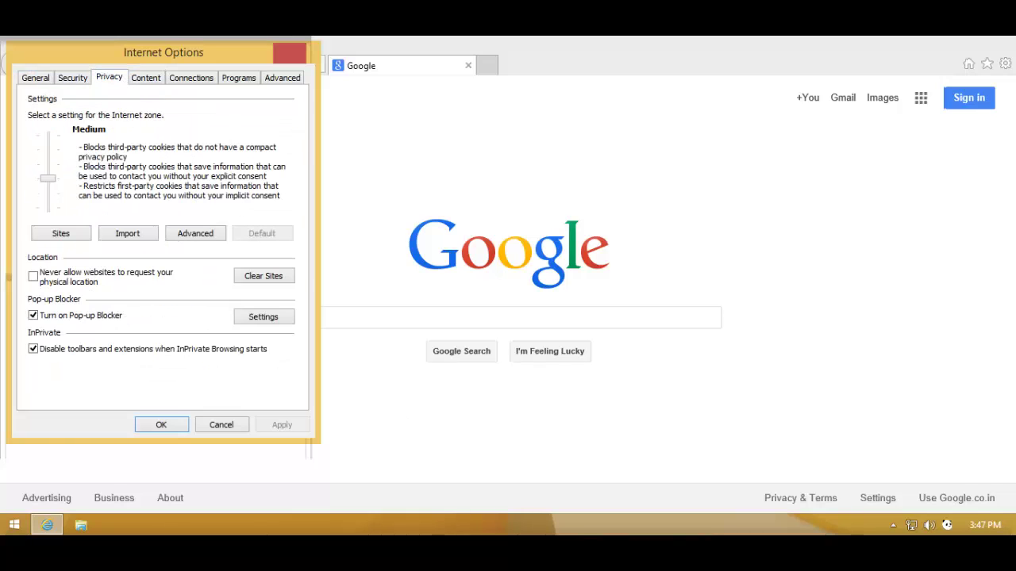
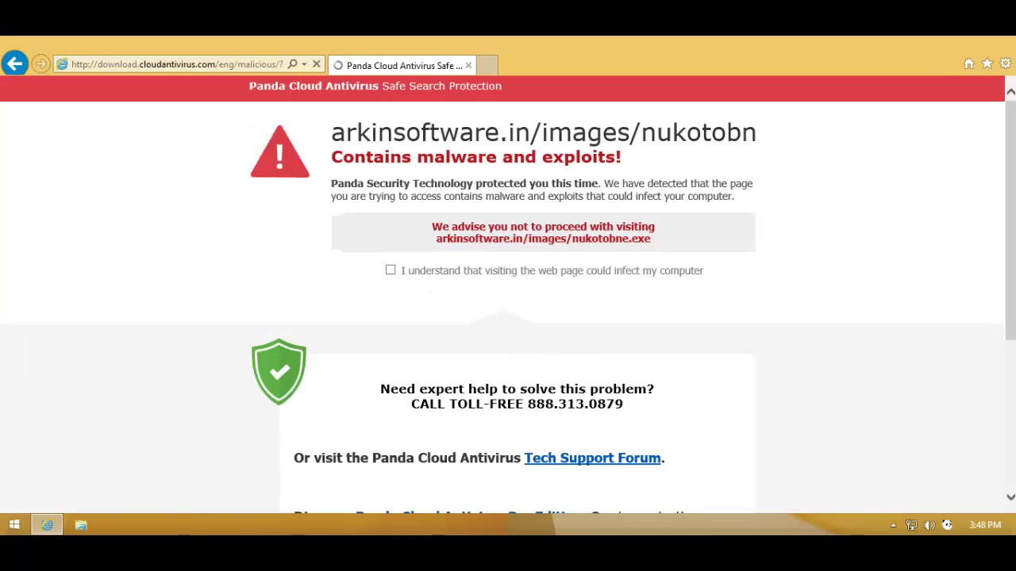
Step: Copy the link zura.de/1/i.exe from the Malware links file and load it in Internet Explorer
key("alt+Tab")
left_click_drag(255, 216, 250, 205)
key("ctrl+c")
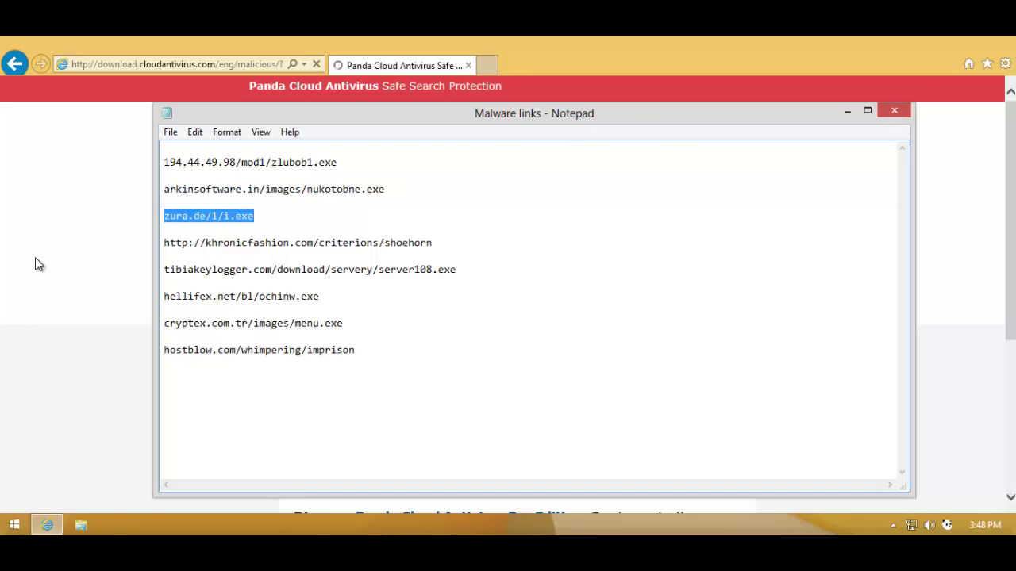
left_click(34, 262)
left_click(184, 61)
key("ctrl+v")
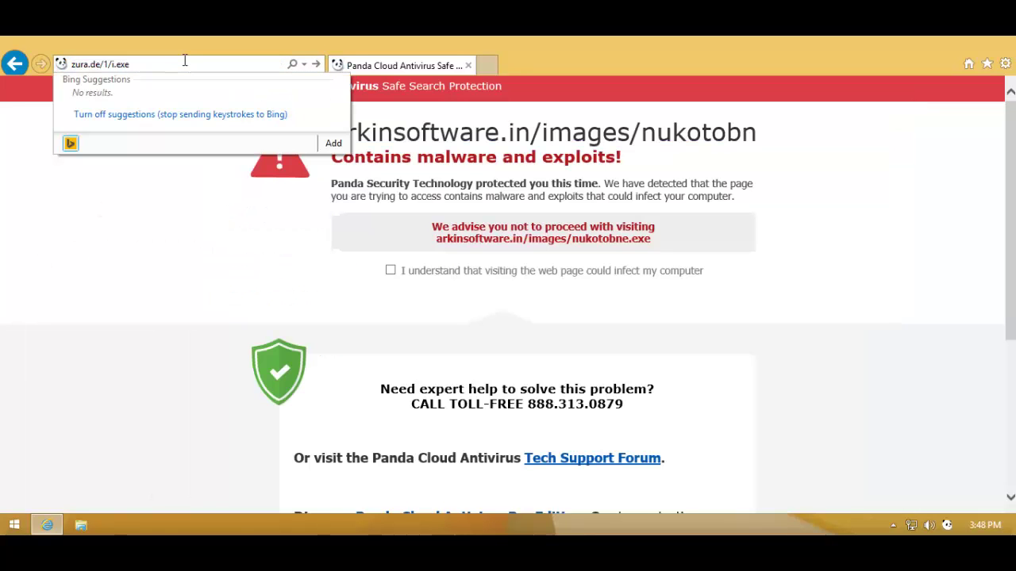
key("Return")
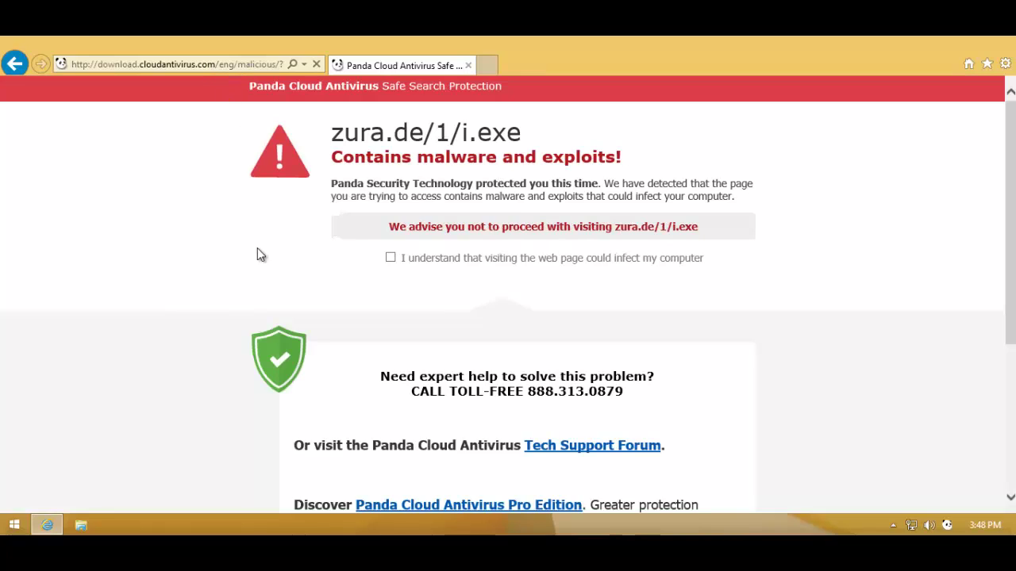
key("alt+Tab")
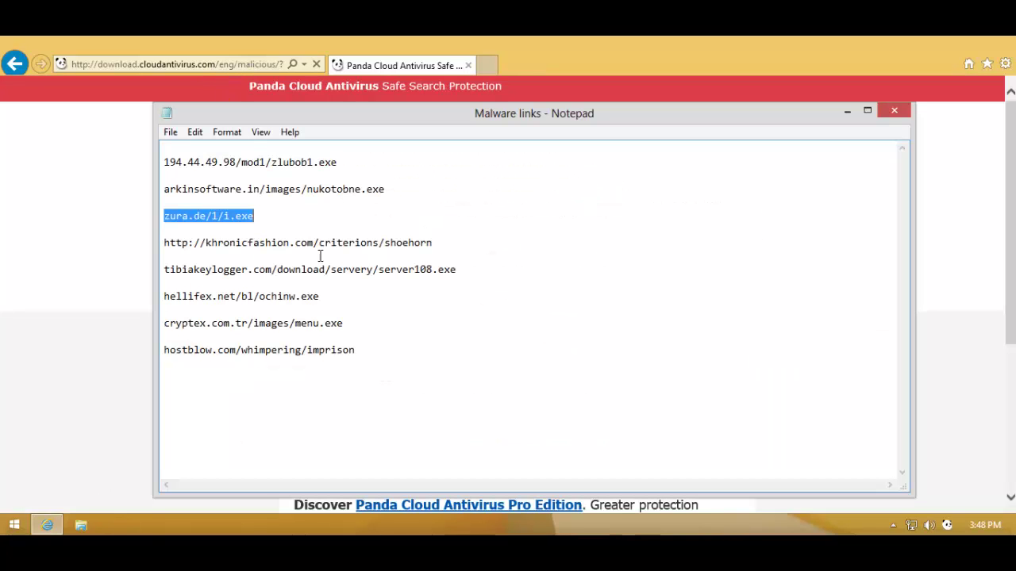
left_click(458, 240)
left_click_drag(458, 239, 451, 231)
key("ctrl+c")
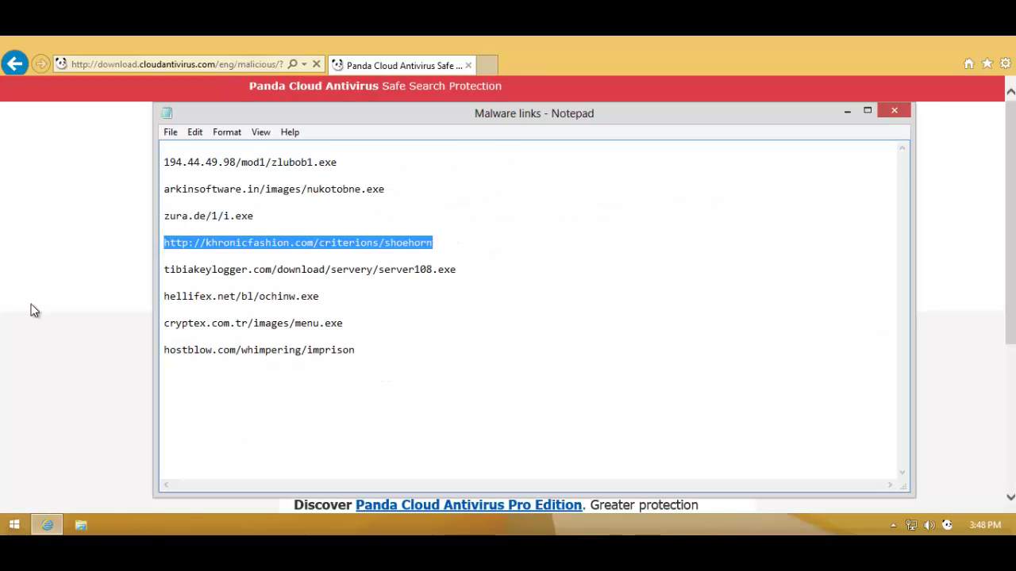
left_click(31, 304)
left_click(190, 70)
key("ctrl+v")
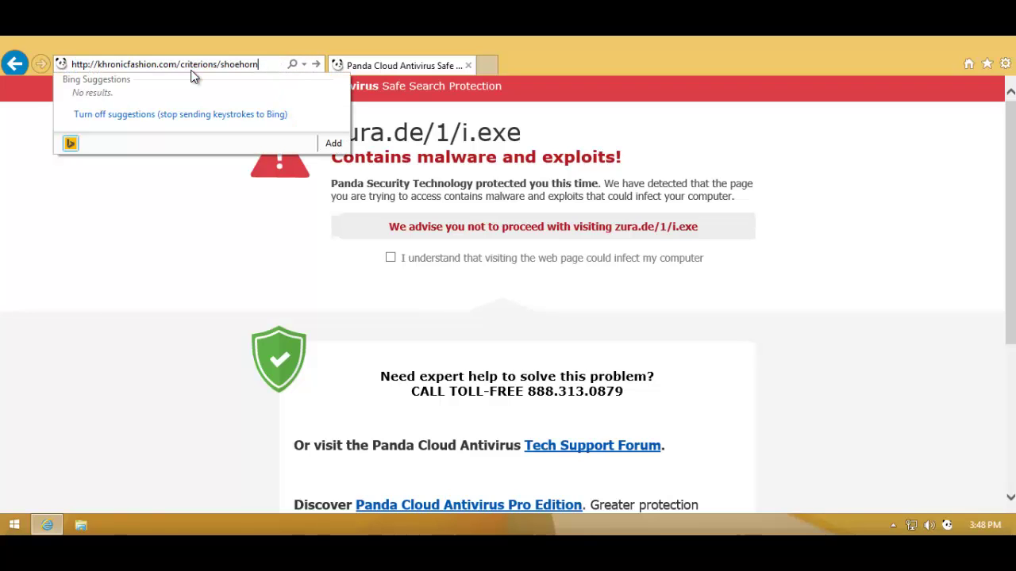
key("Return")
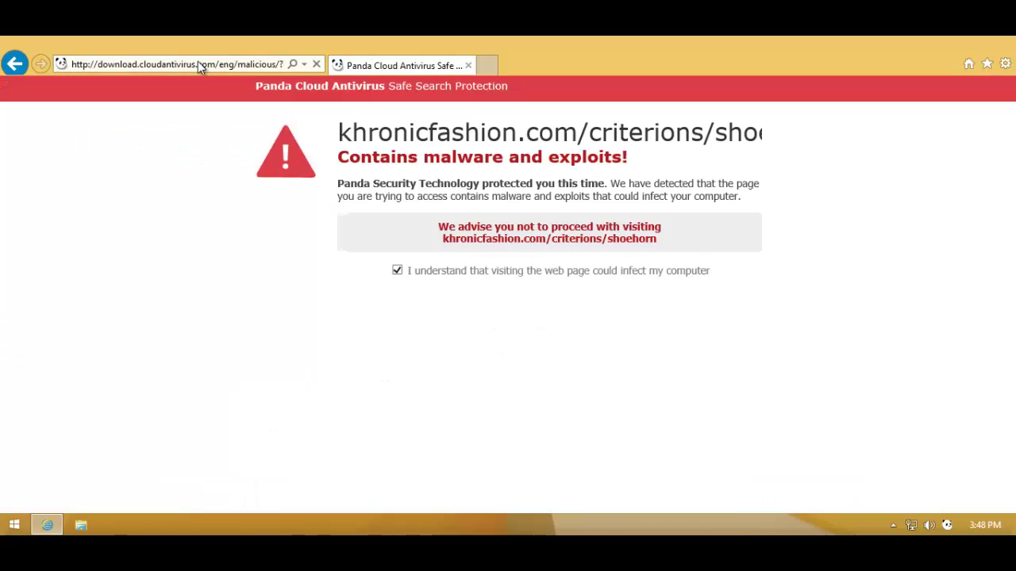
Step: Copy the link tibiakeylogger.com/download/servery/server108.exe from the Malware links file and load it in Internet Explorer
key("alt+Tab")
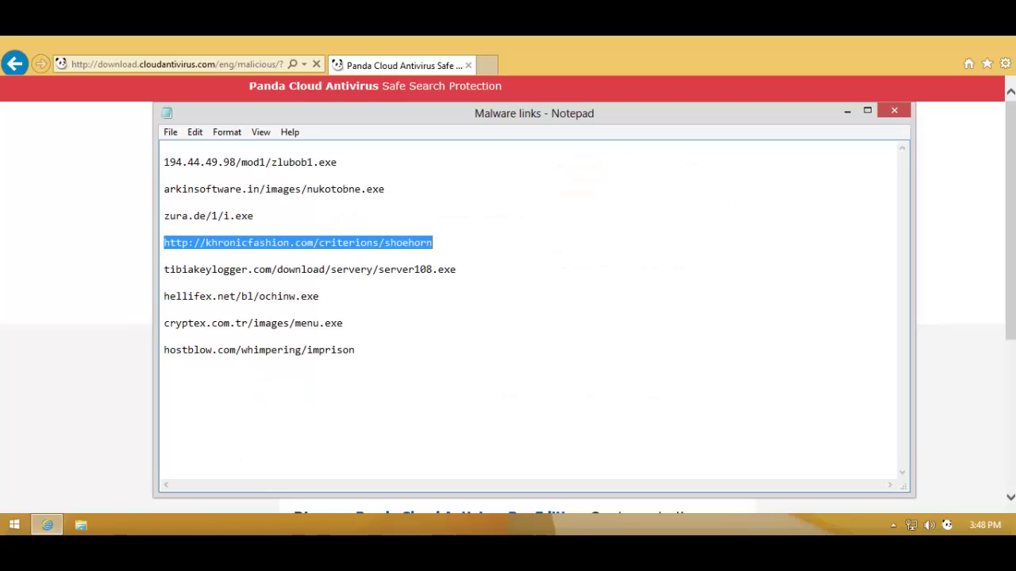
double_click(456, 268)
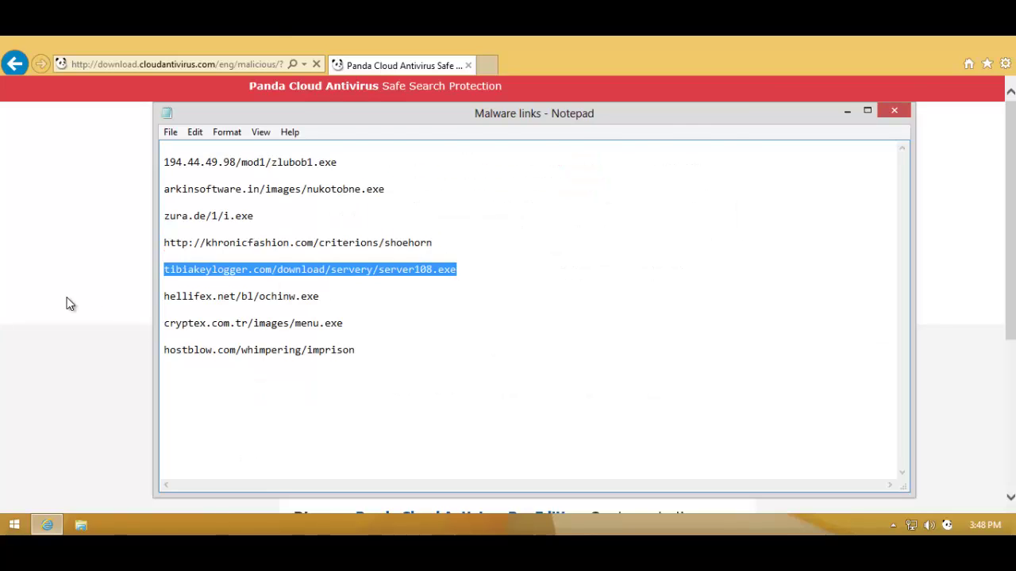
key("ctrl+c")
key("alt+Tab")
left_click(254, 64)
key("ctrl+v")
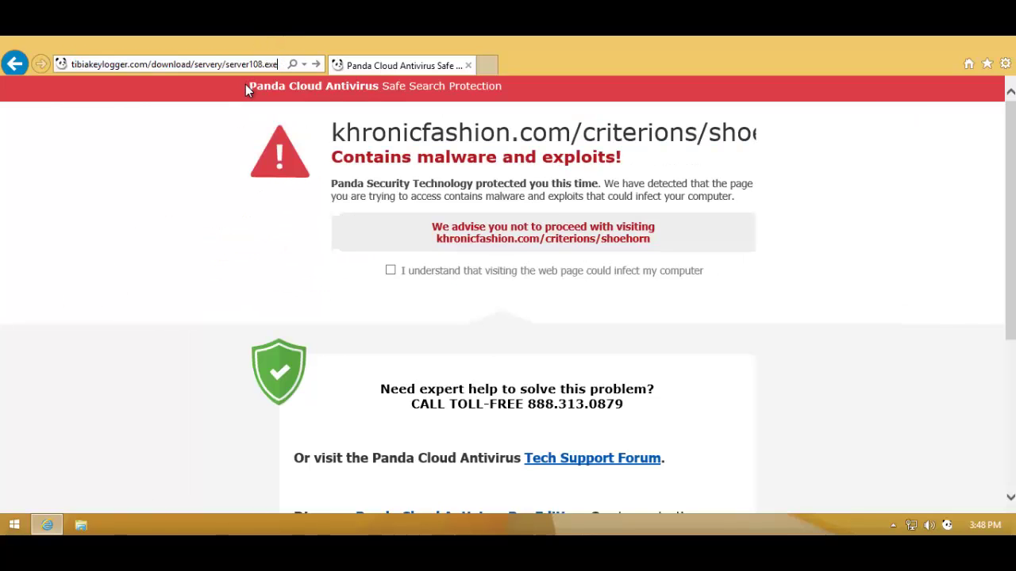
key("Return")
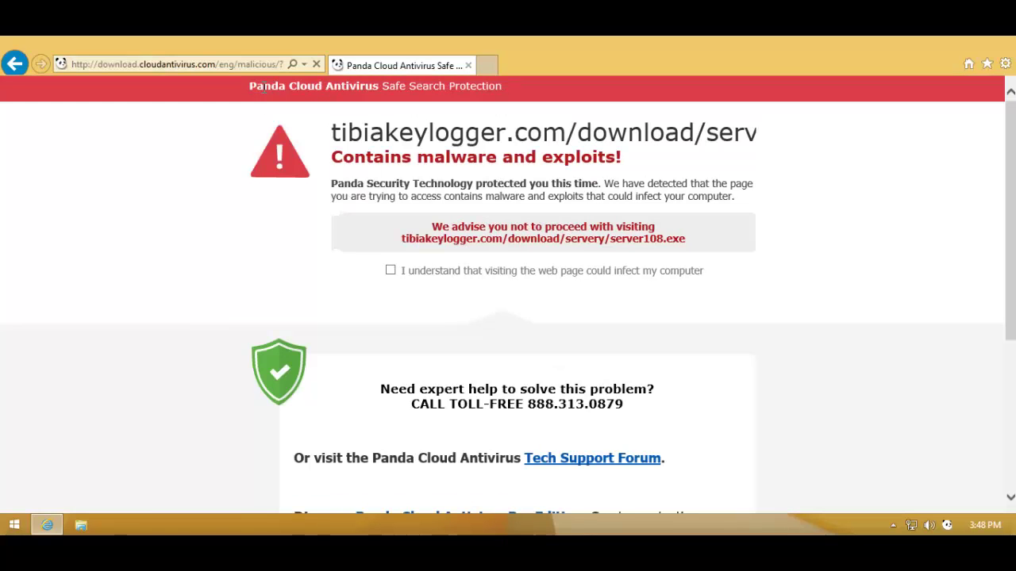
Step: Copy the link hellifex.net/bl/ochinw.exe from the Malware links file and load it in Internet Explorer
key("alt+Tab")
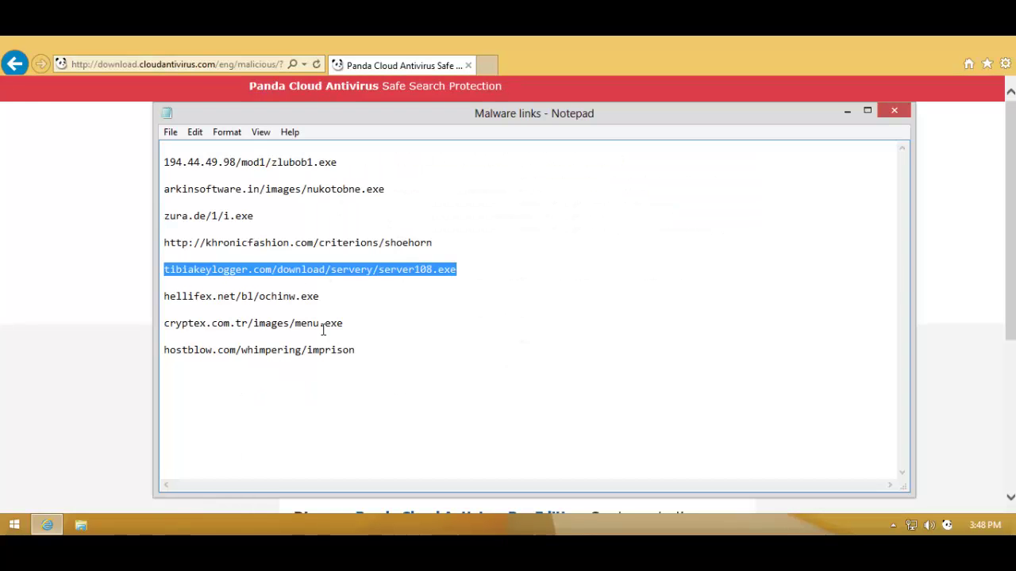
left_click_drag(330, 295, 141, 320)
key("ctrl+c")
key("alt+Tab")
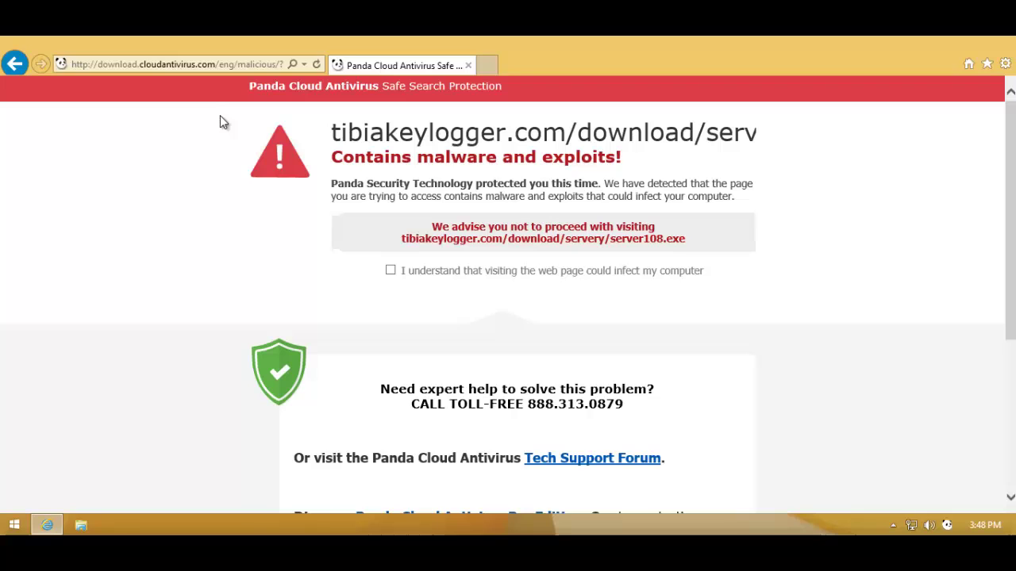
left_click(206, 63)
key("ctrl+v")
key("Return")
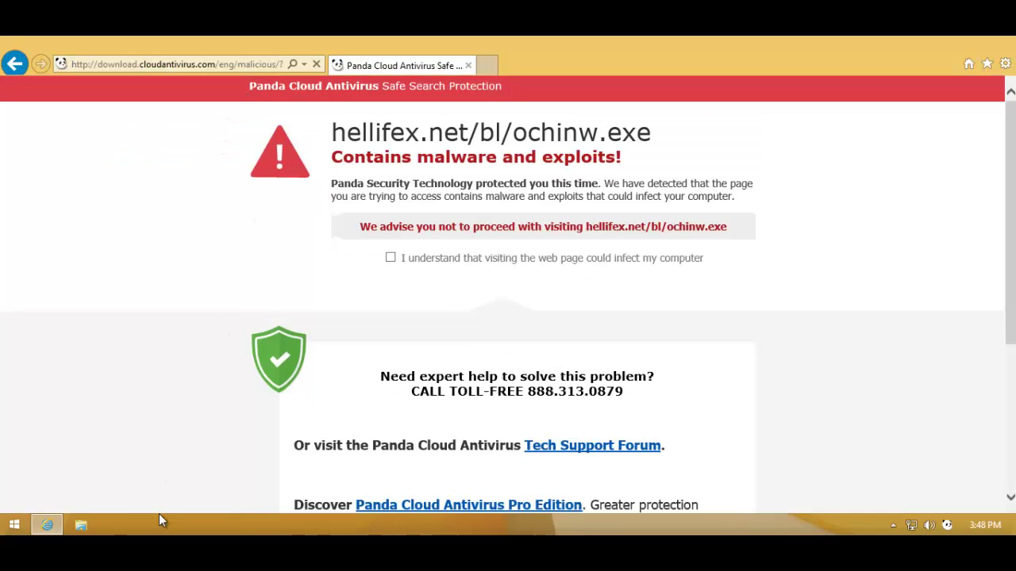
Step: Copy the link cryptex.com.tr/images/menu.exe from the Malware links file and load it in Internet Explorer
key("alt+Tab")
left_click(354, 321)
key("shift+Home")
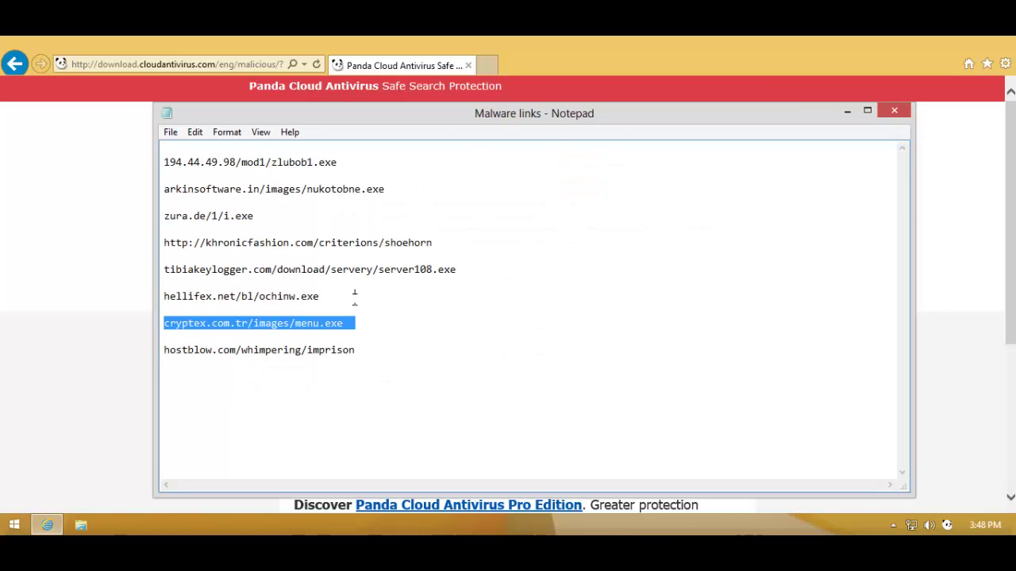
left_click(97, 324)
left_click(191, 63)
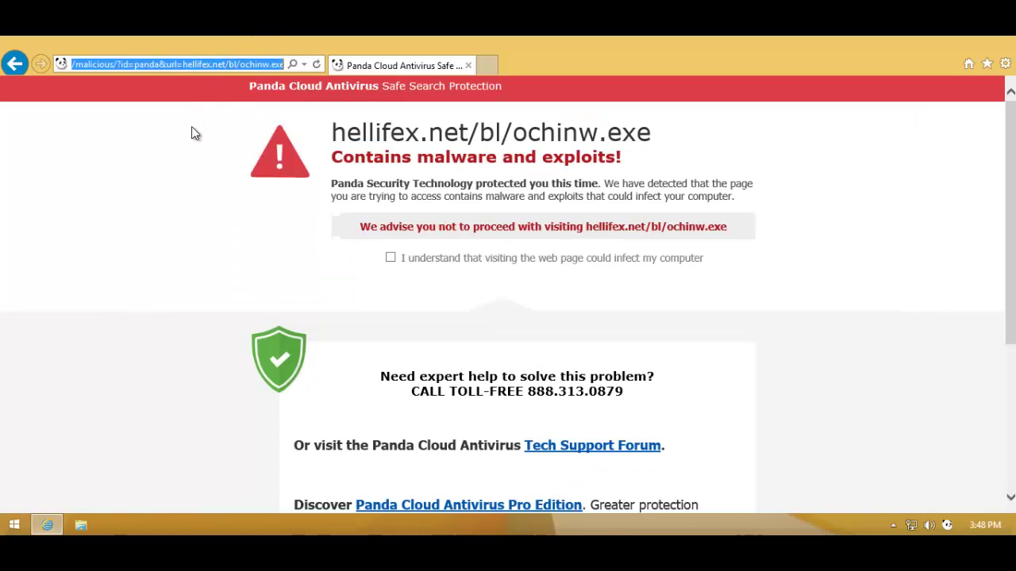
key("ctrl+v")
key("Return")
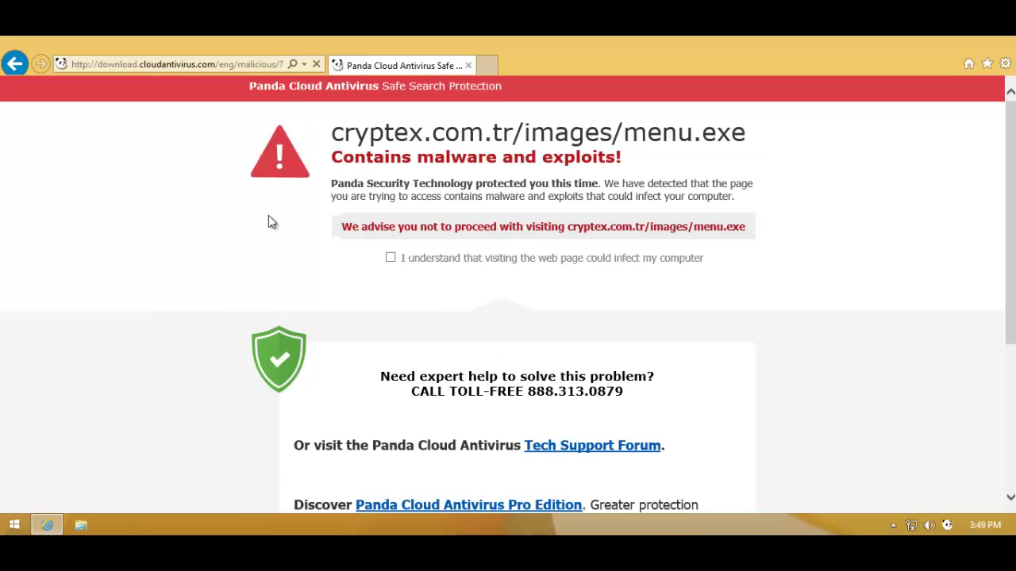
Step: Copy the link hostblow.com/whimpering/imprison from the Malware links file, load it in Internet Explorer, and close the browser after viewing the page
key("alt+Tab")
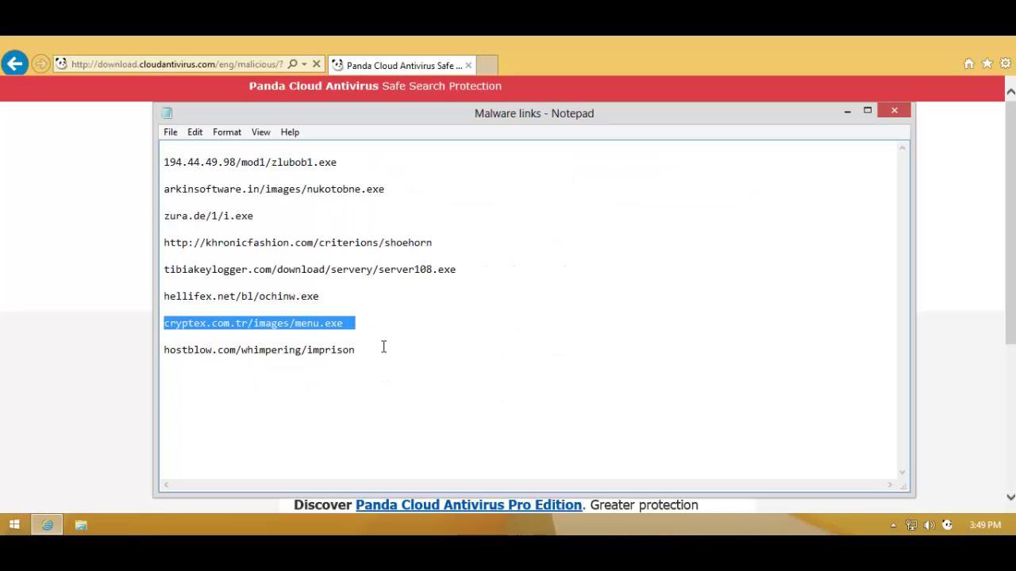
left_click_drag(383, 346, 163, 349)
left_click(119, 354)
left_click(199, 69)
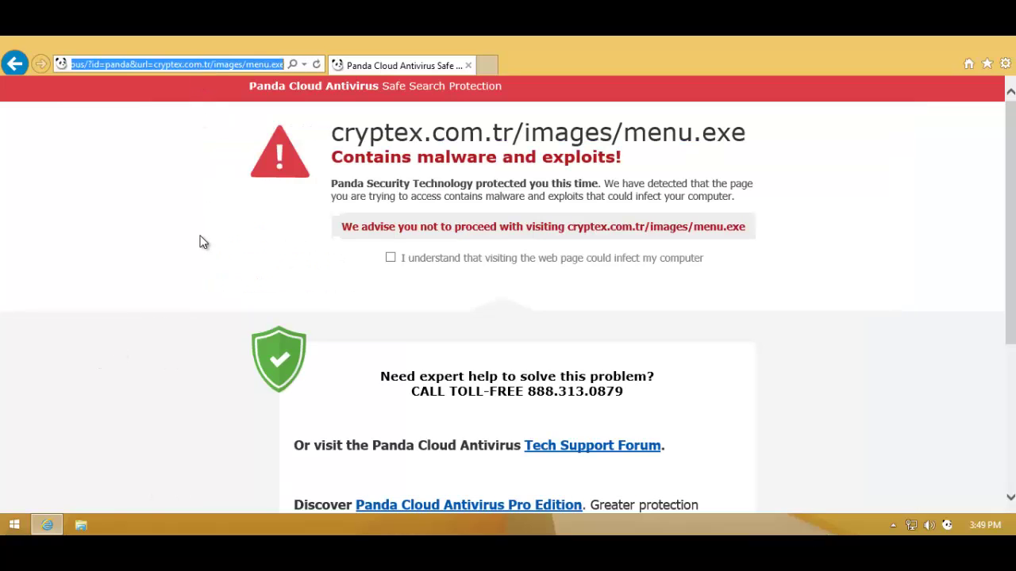
key("ctrl+v")
key("Return")
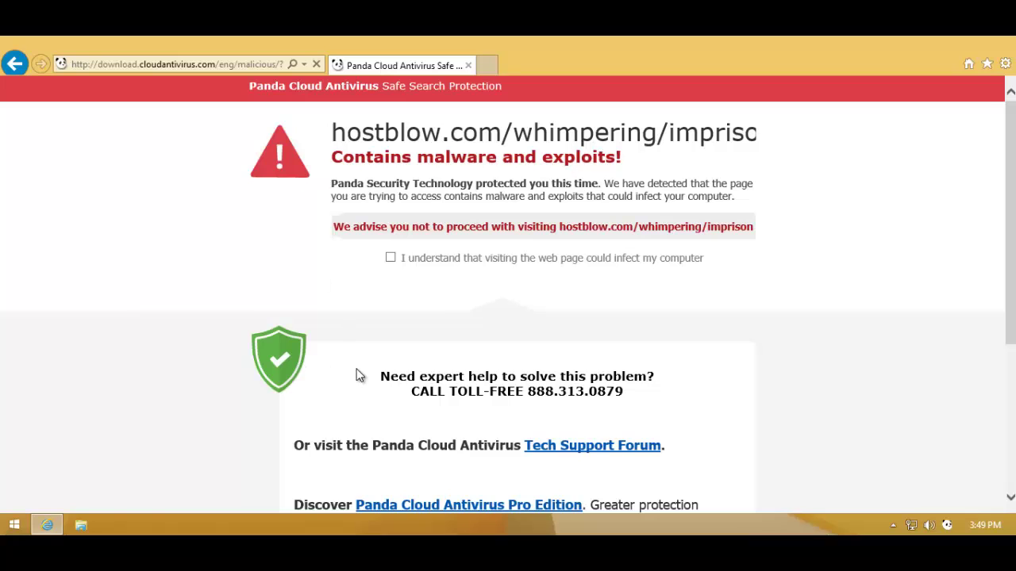
scroll(372, 370, "down", 3)
scroll(372, 365, "up", 3)
left_click(1001, 45)
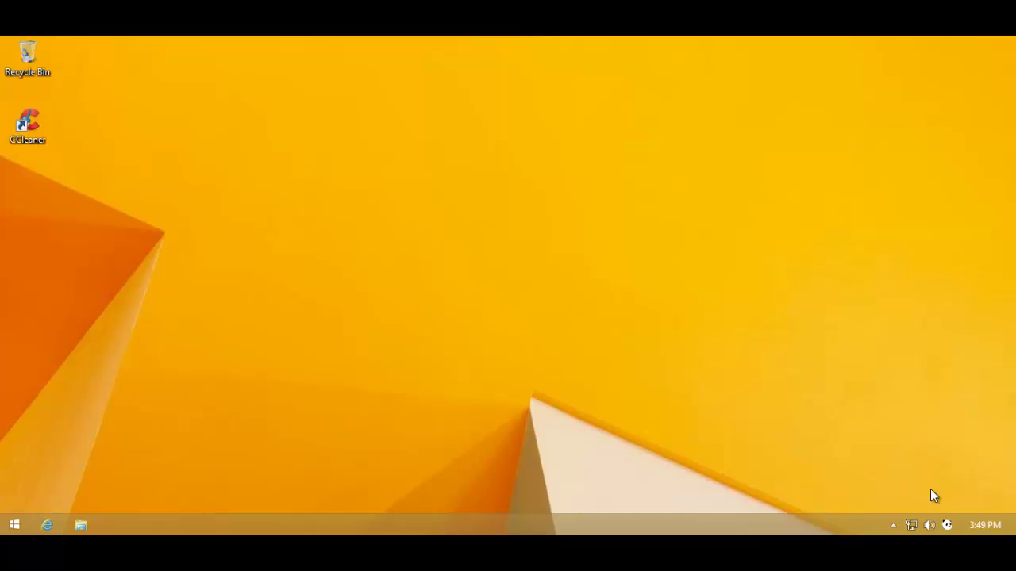
Step: Open Panda Cloud Antivirus, inspect the quarantined file's details in the Antivirus section, and close the program
left_click(949, 527)
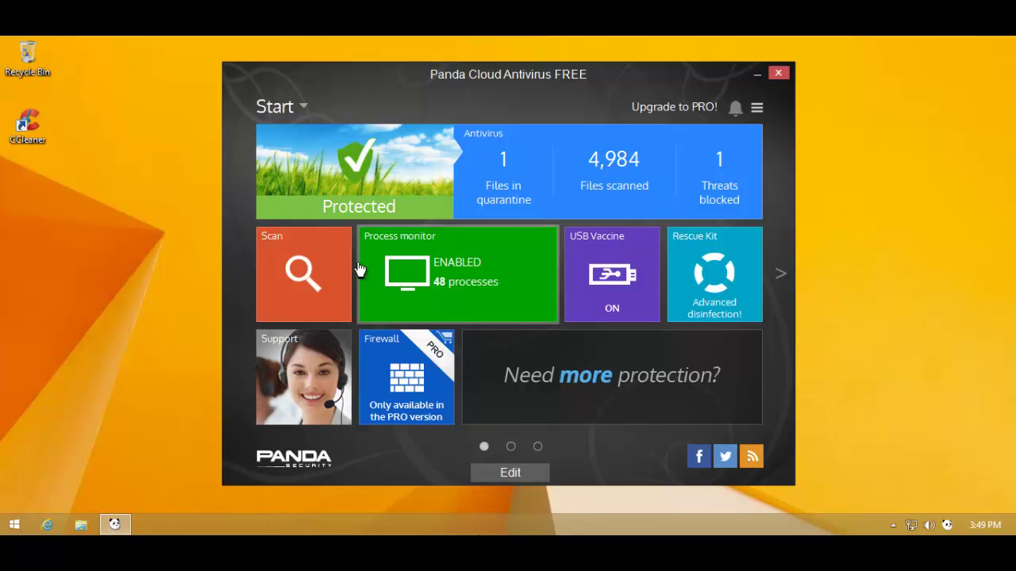
left_click(511, 154)
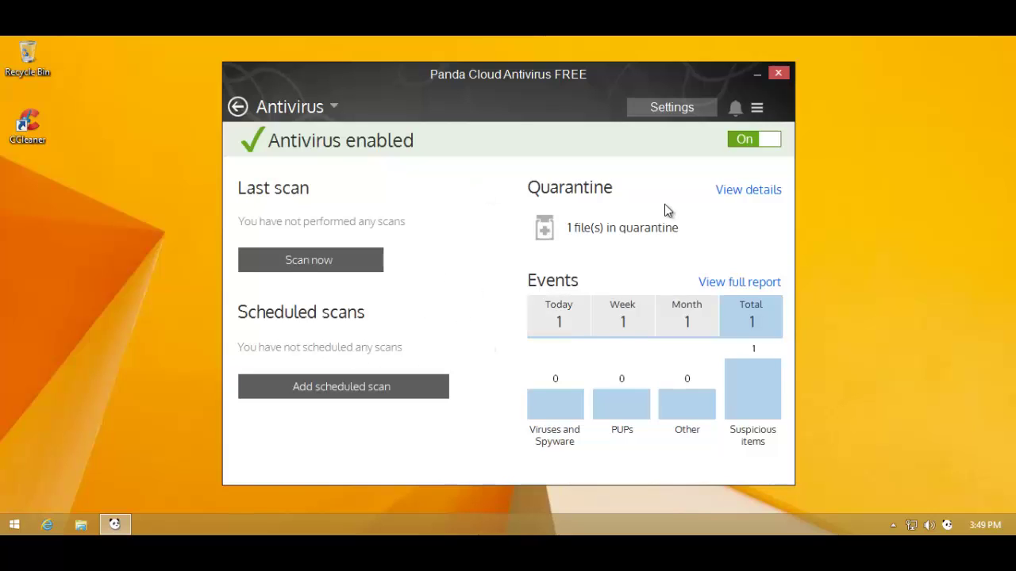
left_click(721, 195)
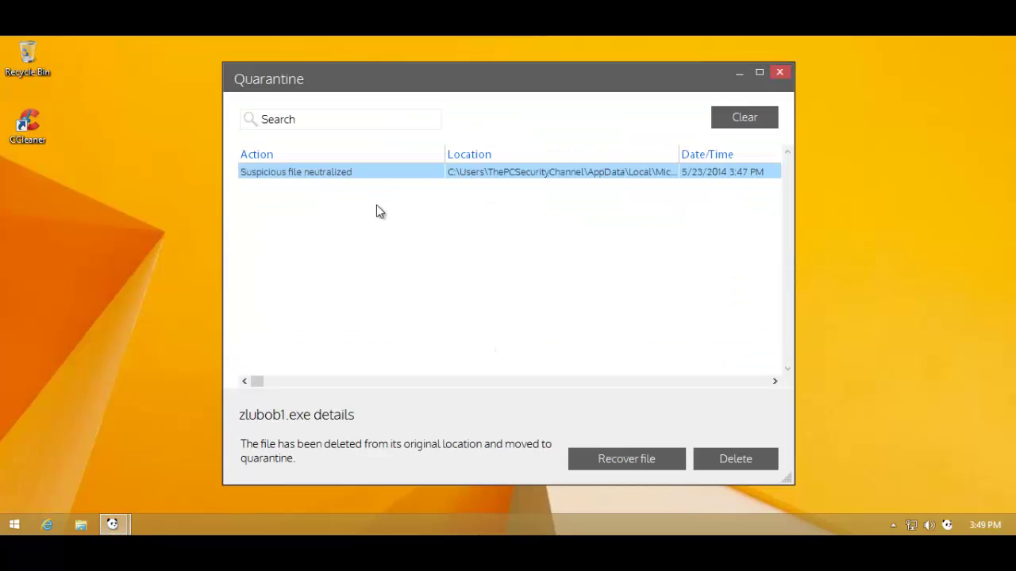
left_click(788, 72)
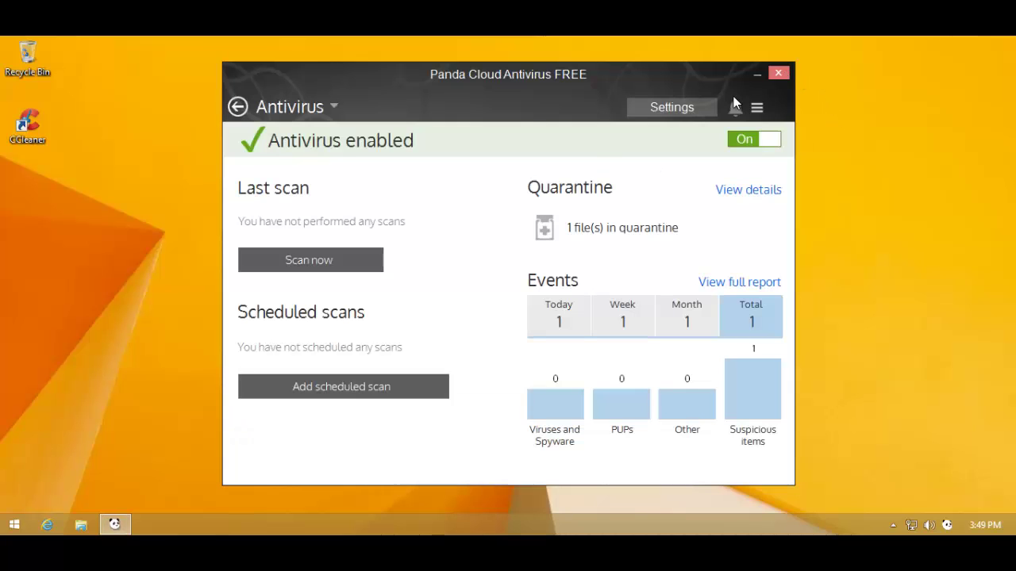
left_click(779, 73)
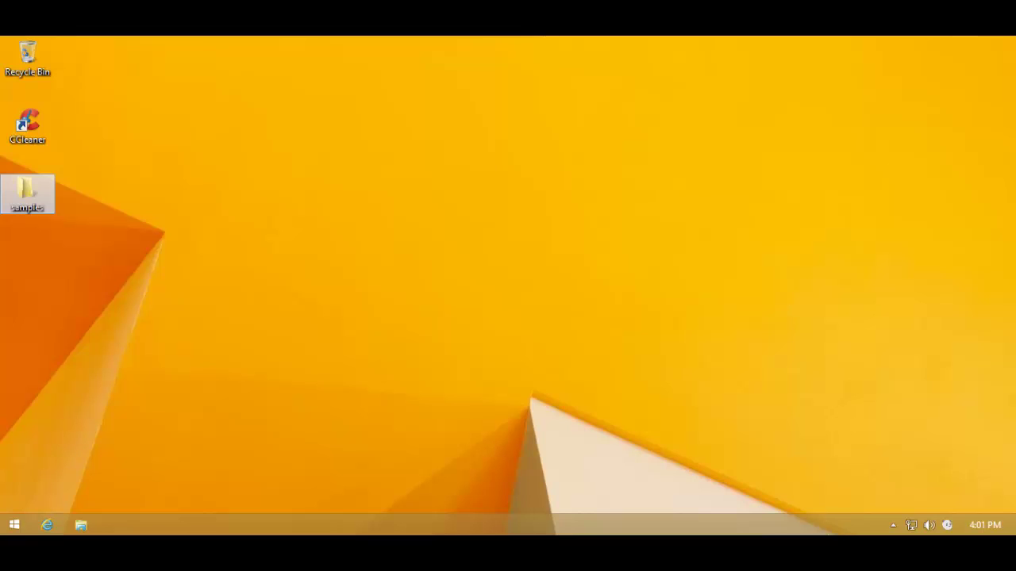
Step: Open the samples folder on the desktop, look through its files, and close it
mouse_move(52, 184)
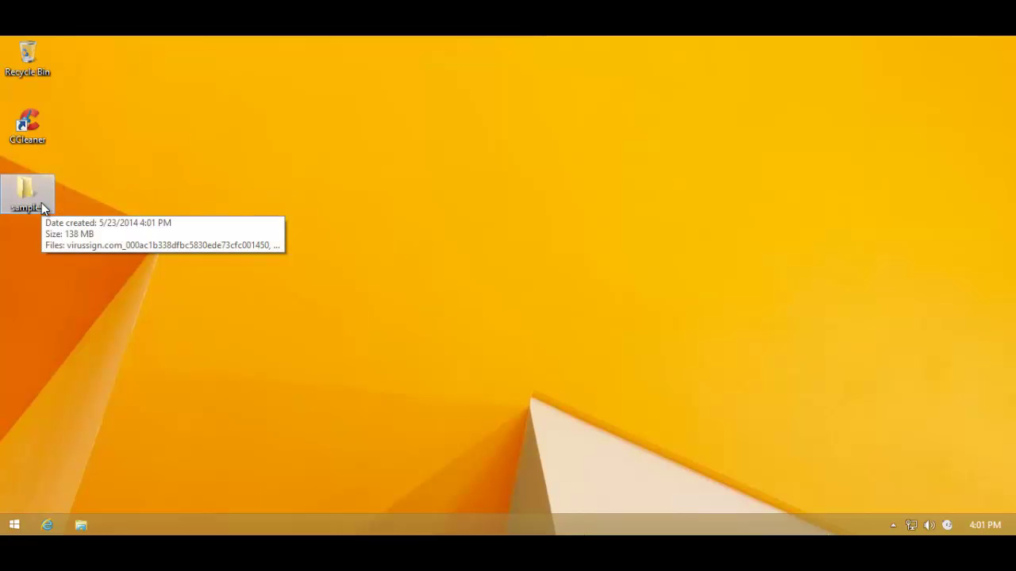
double_click(41, 203)
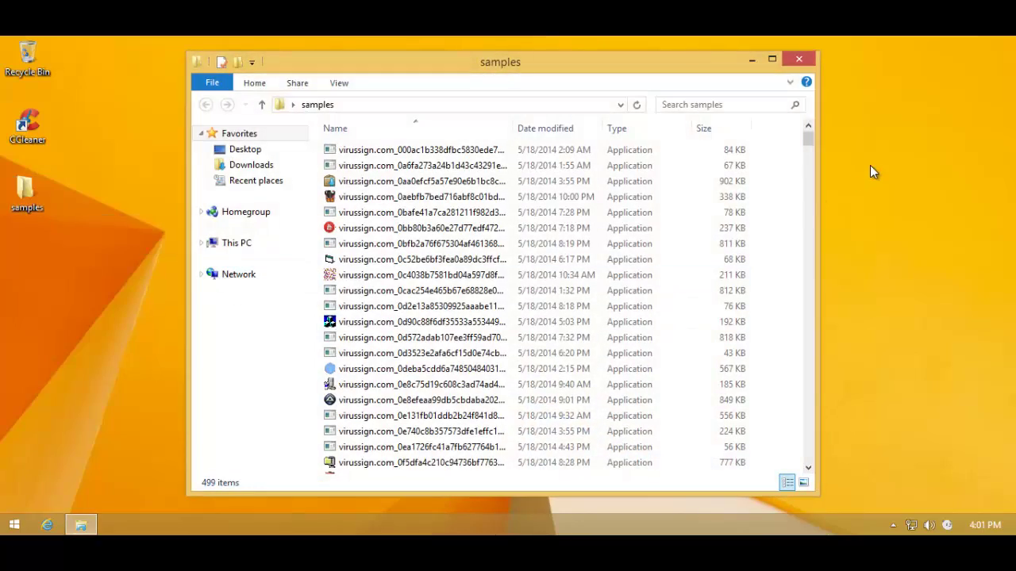
left_click_drag(806, 140, 809, 104)
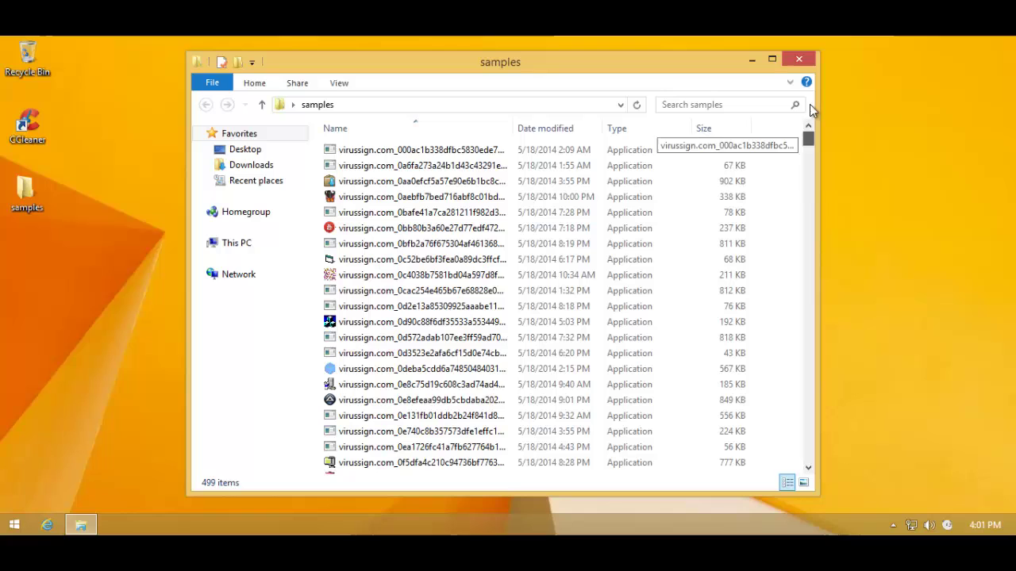
left_click(798, 61)
Step: Scan the samples folder with Panda Cloud Antivirus, view the full event report, and close the scan results
right_click(34, 192)
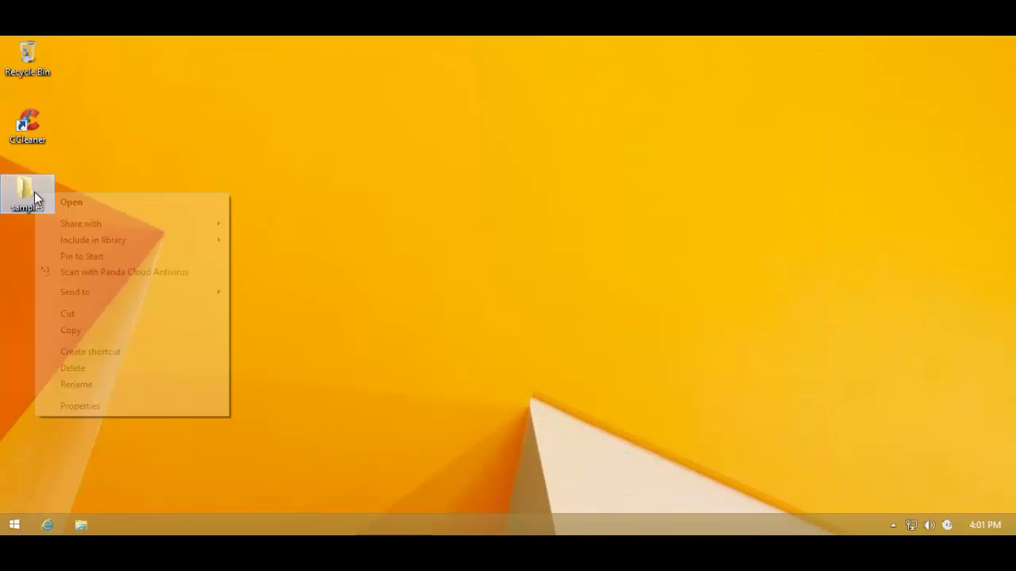
left_click(65, 272)
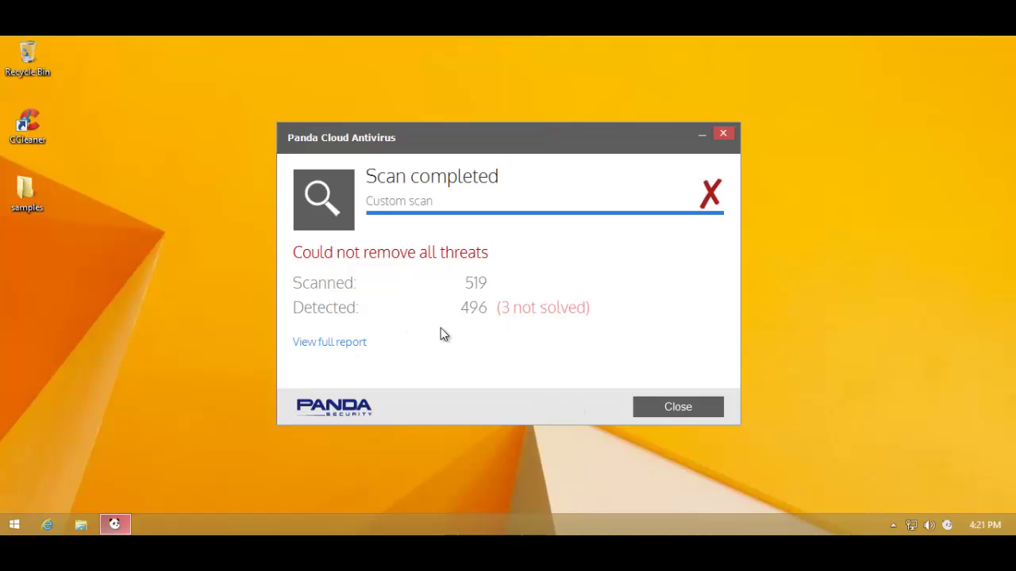
left_click(324, 339)
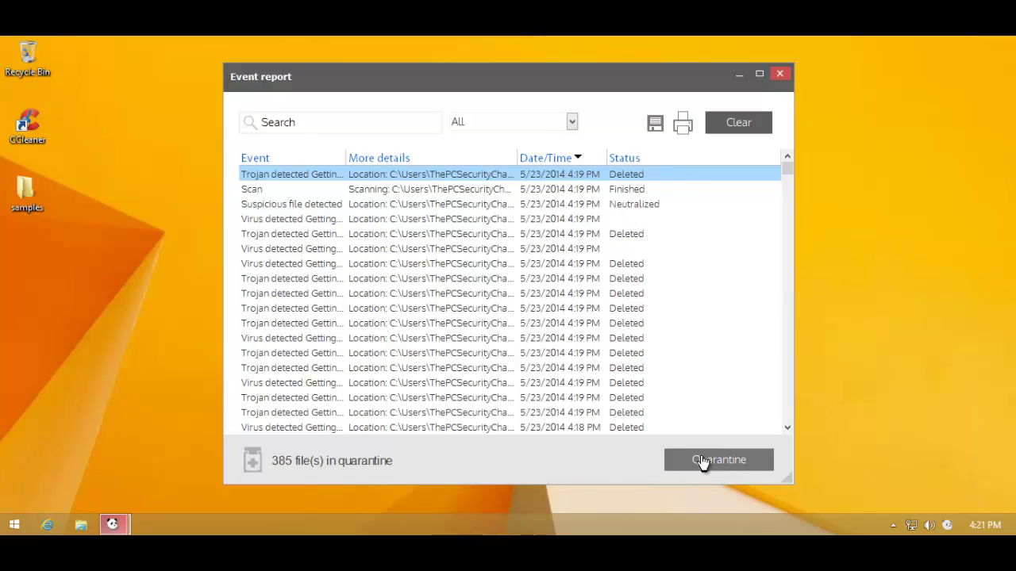
left_click(779, 73)
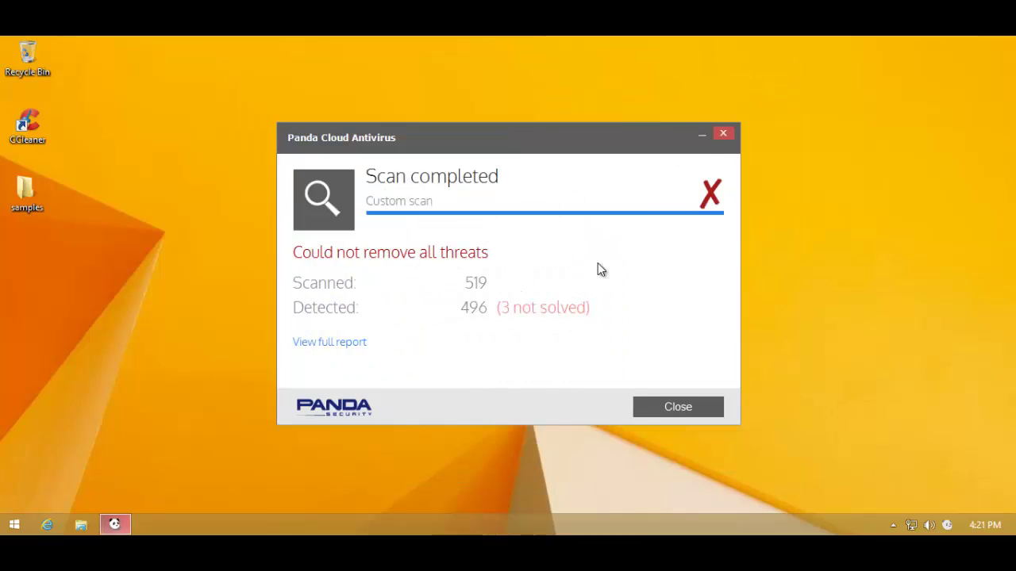
left_click(668, 408)
Step: Scan the samples folder with Panda Cloud Antivirus a second time and close the scan results
right_click(32, 200)
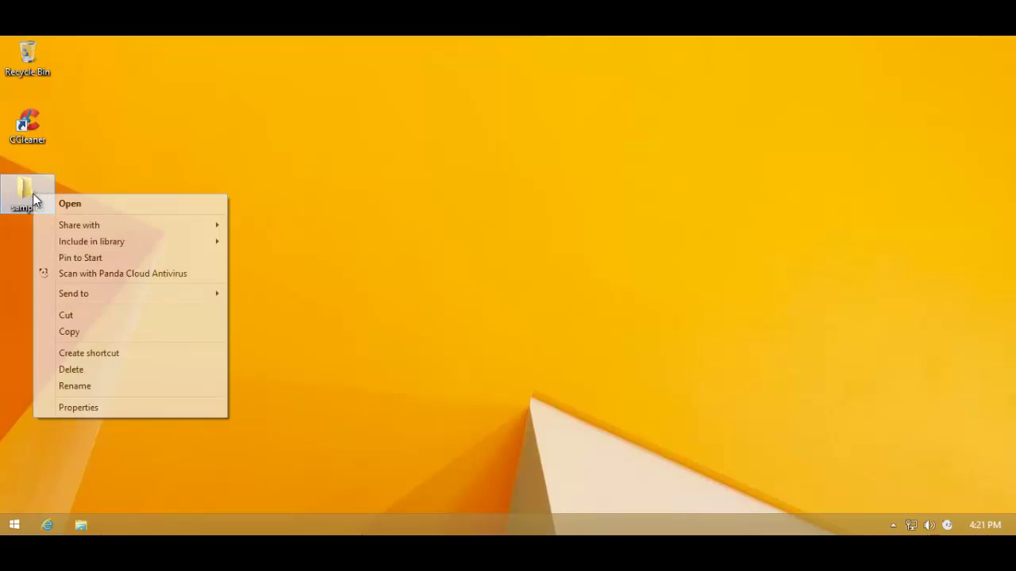
left_click(82, 274)
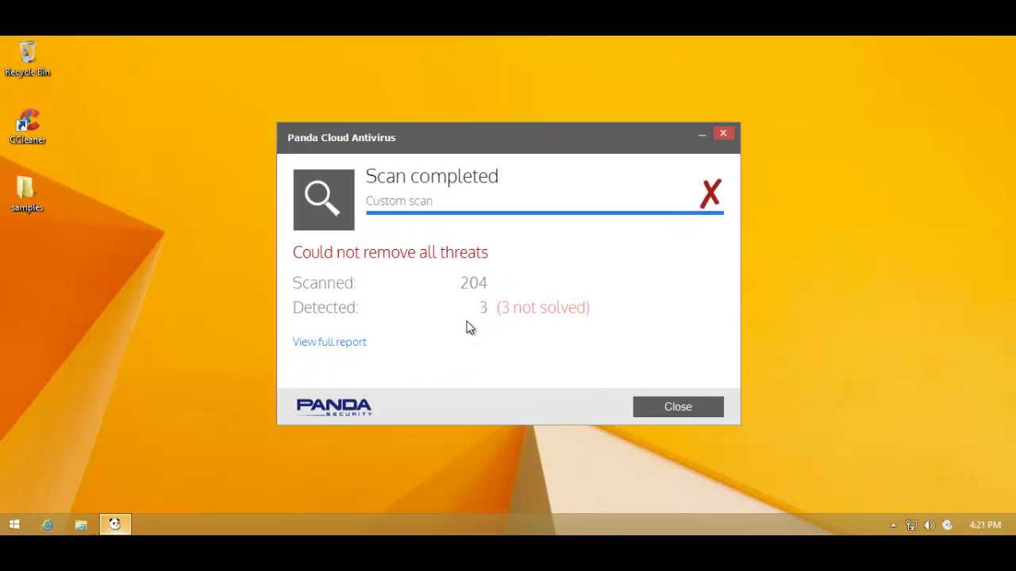
left_click(675, 413)
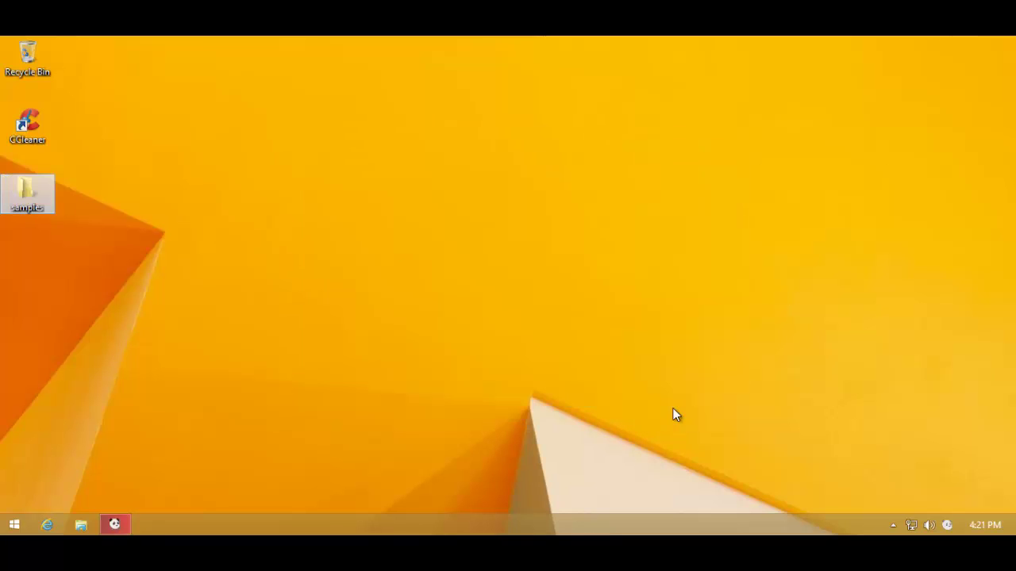
Step: Check the samples folder's size and file count in its properties, and open the folder to examine the remaining files
right_click(34, 205)
left_click(73, 417)
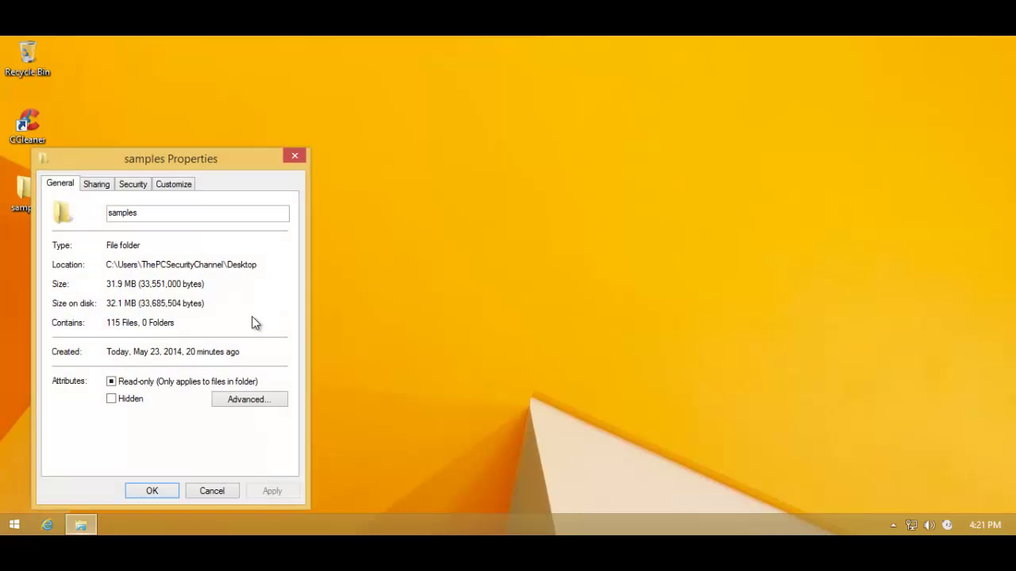
left_click(212, 490)
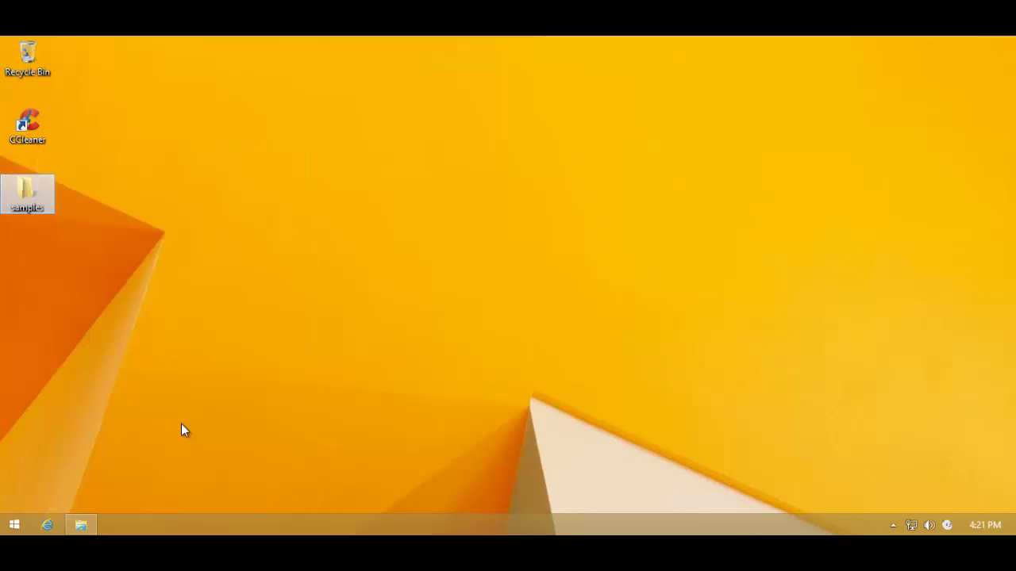
double_click(38, 208)
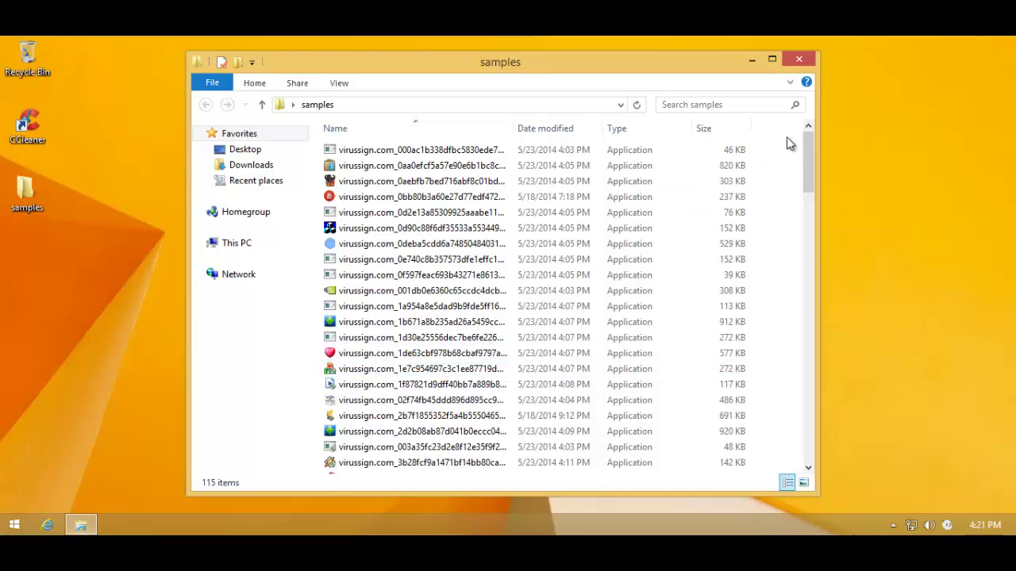
mouse_move(808, 162)
left_mouse_down()
mouse_move(788, 434)
mouse_move(808, 217)
mouse_move(801, 154)
left_mouse_up()
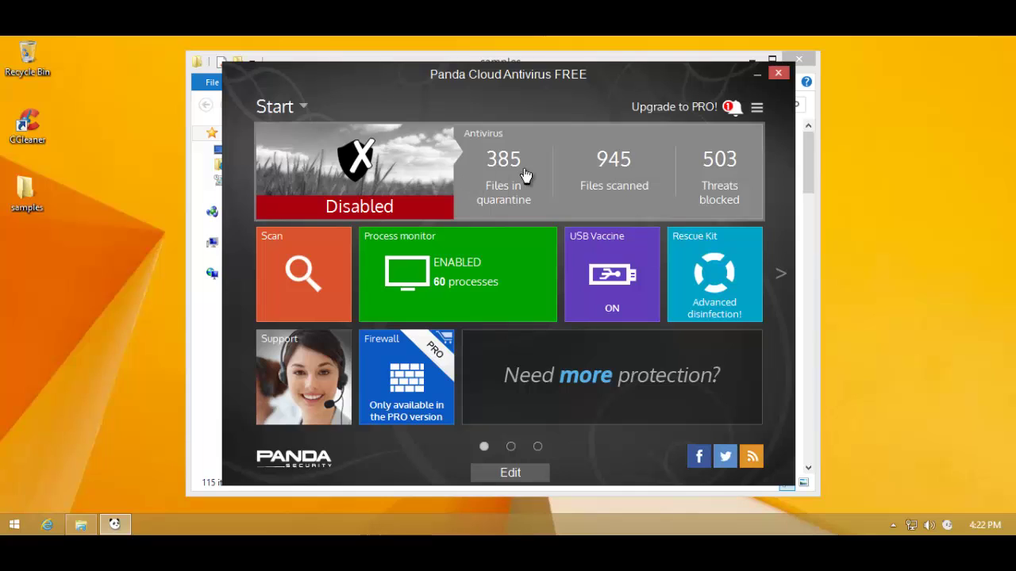
Step: Open the Antivirus section of Panda Cloud Antivirus and turn antivirus protection on
left_click(343, 197)
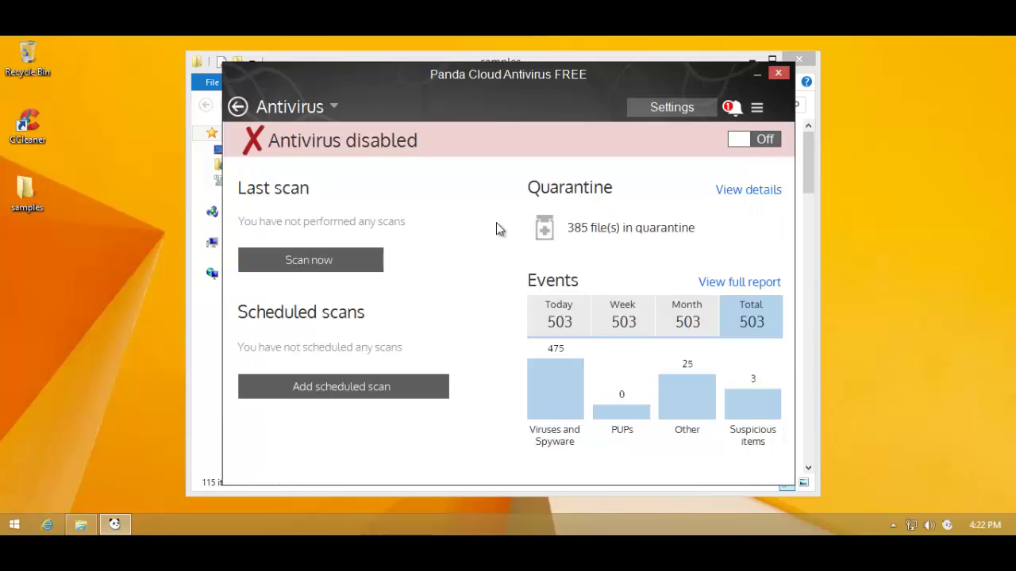
left_click(736, 139)
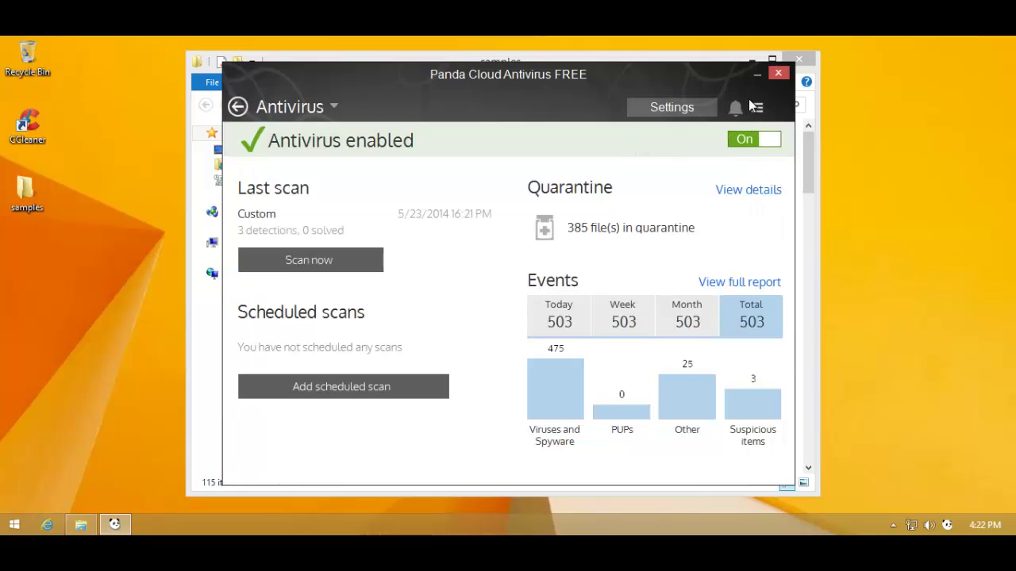
Step: Close the antivirus and samples folder windows, then scan the samples folder with Panda Cloud Antivirus again and close the scan results
left_click(777, 74)
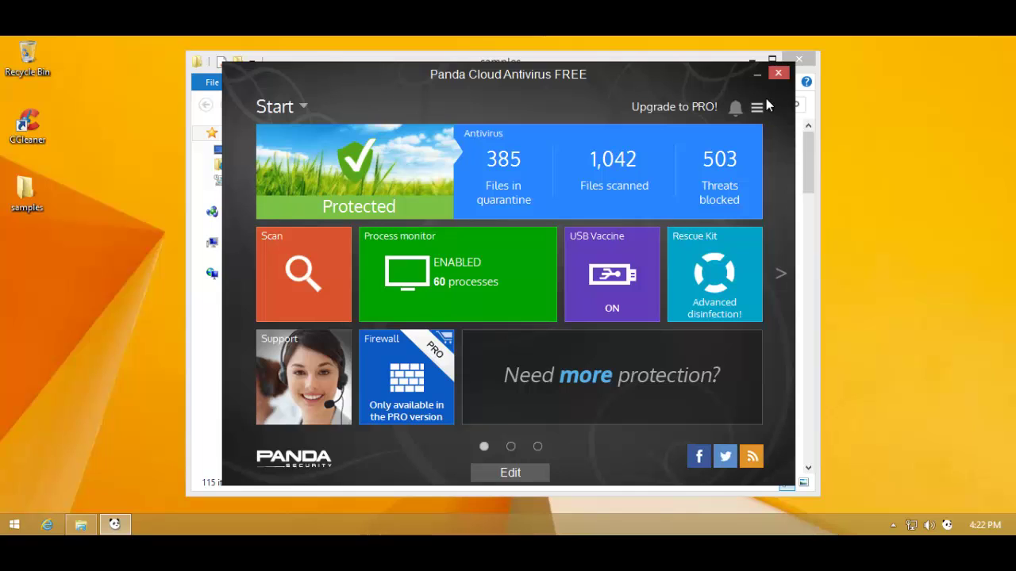
left_click(773, 73)
left_click(797, 60)
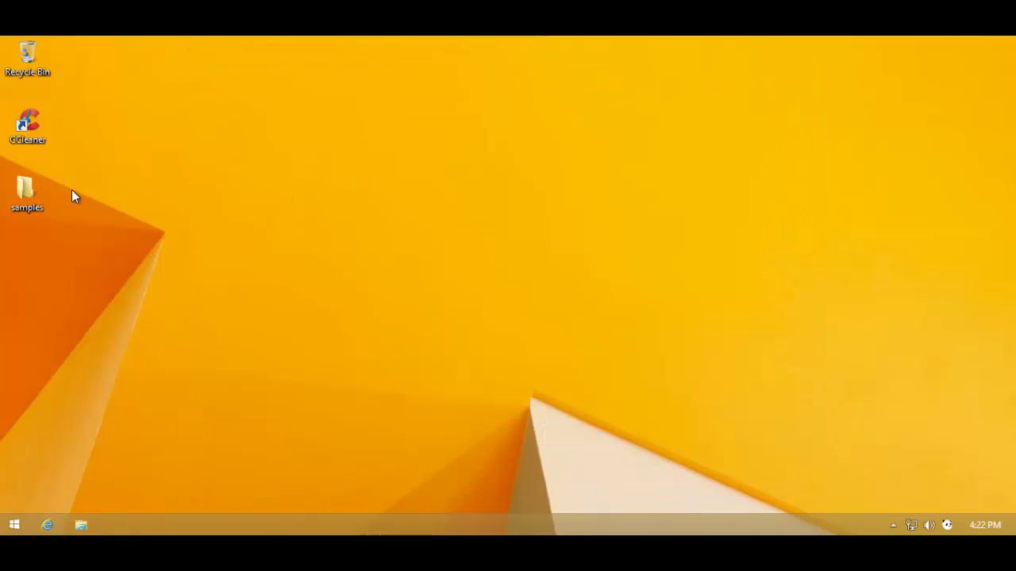
right_click(28, 188)
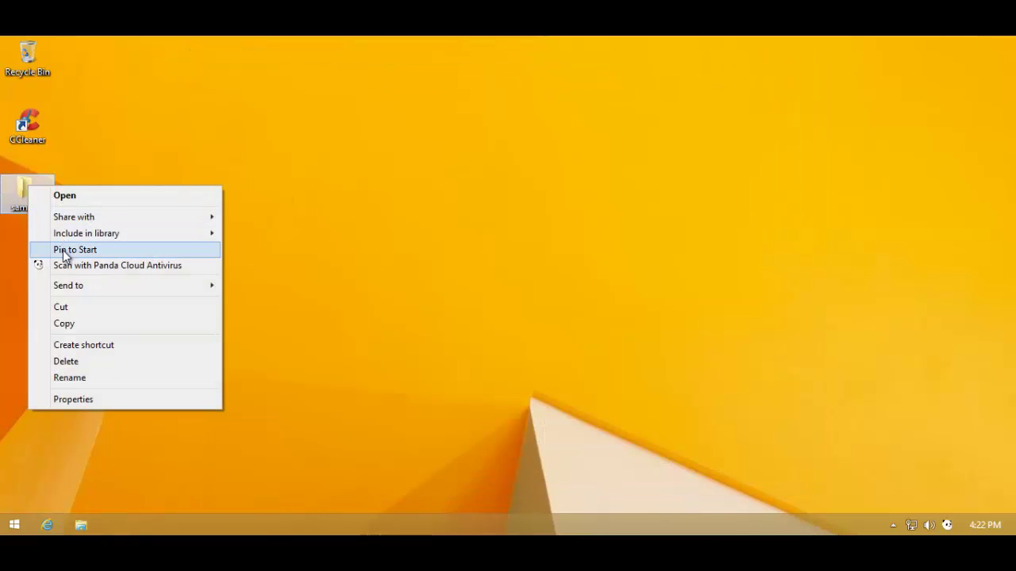
left_click(64, 265)
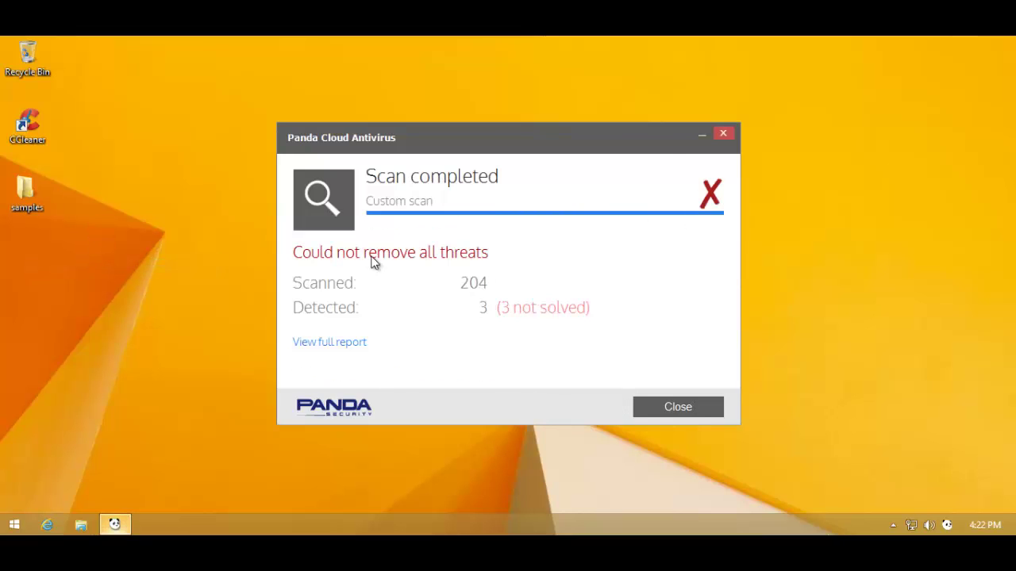
left_click(724, 135)
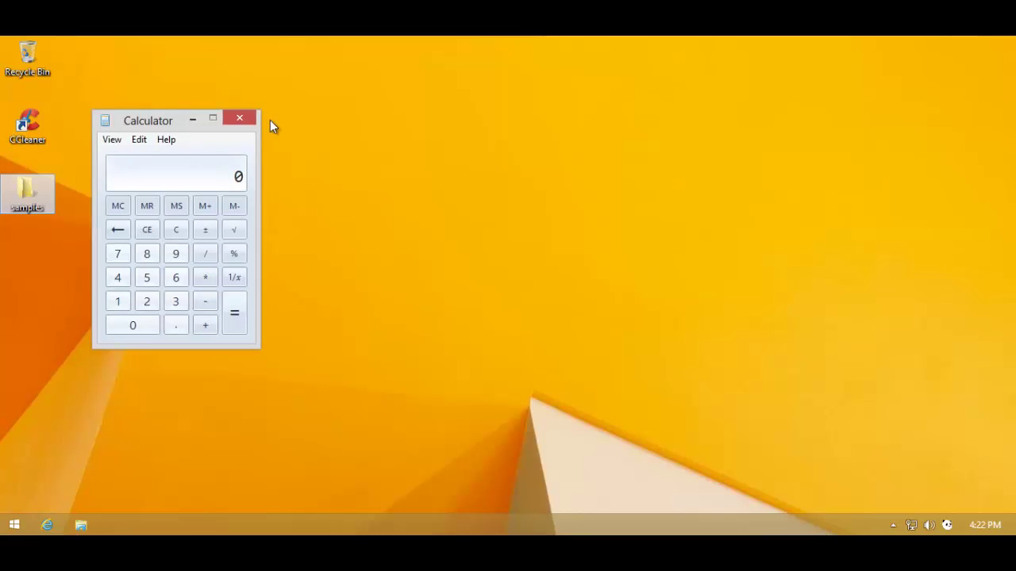
Step: Check the samples folder's item count, calculate the detection rate as (499 - 115) / 499 in Calculator, and close the calculator
double_click(12, 205)
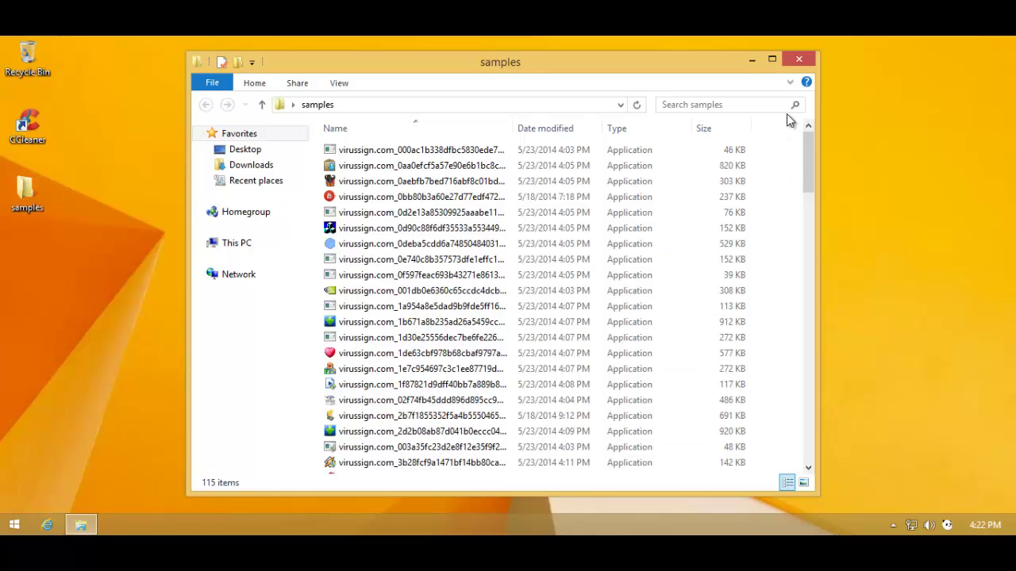
left_click(798, 58)
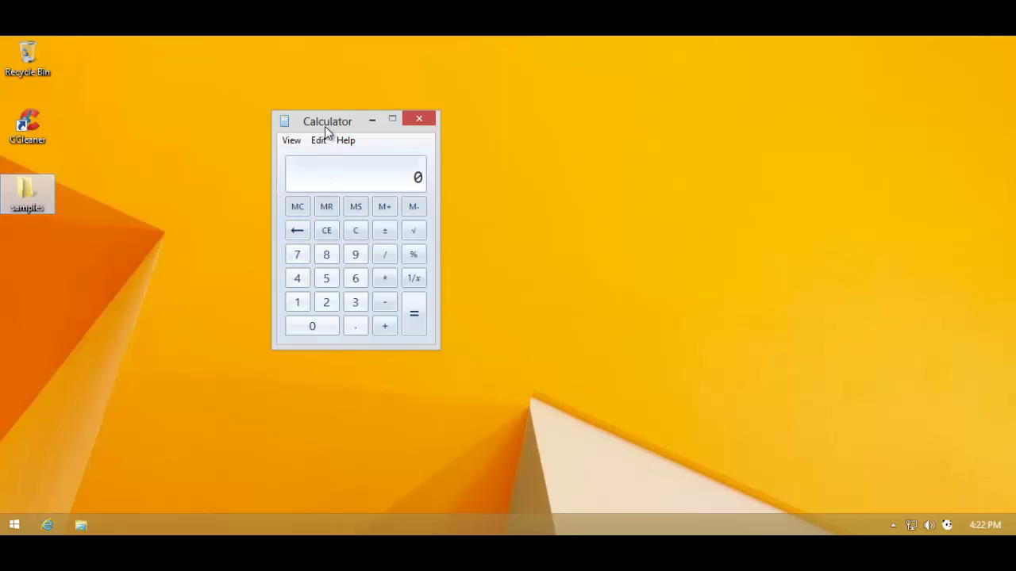
key("4")
key("9")
key("9")
key("minus")
key("1")
key("1")
key("5")
key("Return")
key("slash")
key("4")
key("9")
key("9")
key("Return")
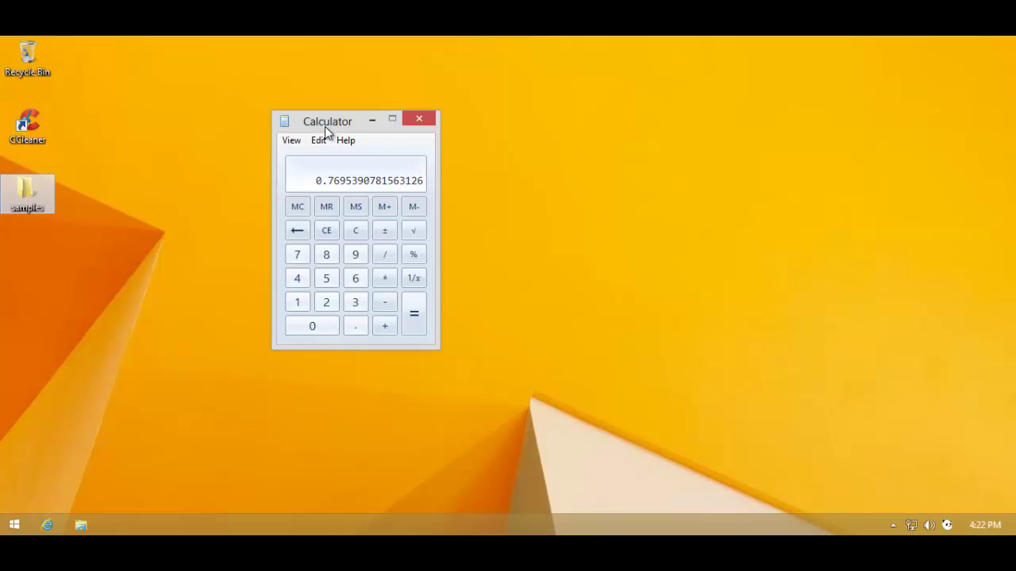
left_click(406, 116)
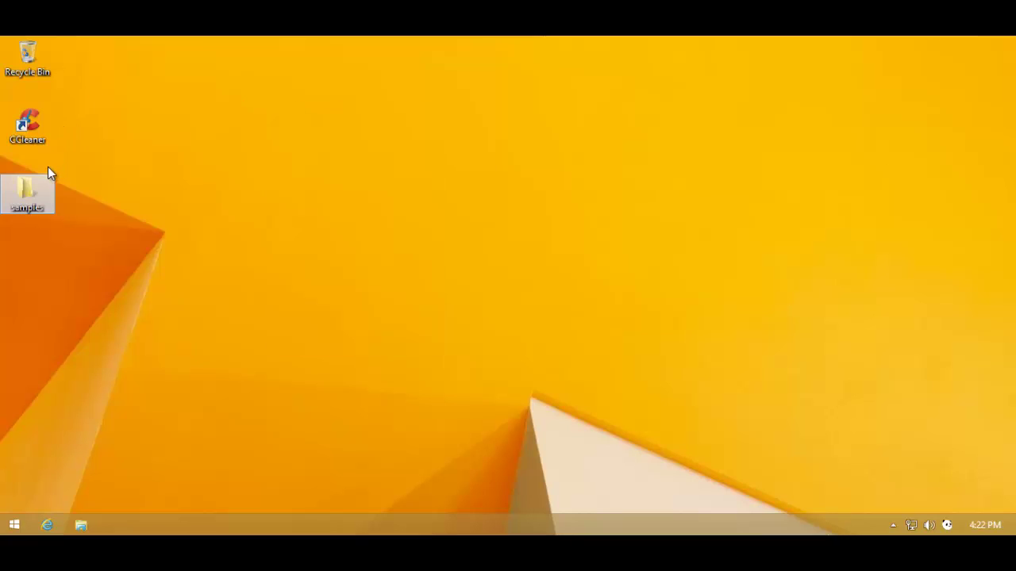
Step: Open the samples folder and look through the whole list of remaining sample files
left_click(46, 195)
double_click(32, 198)
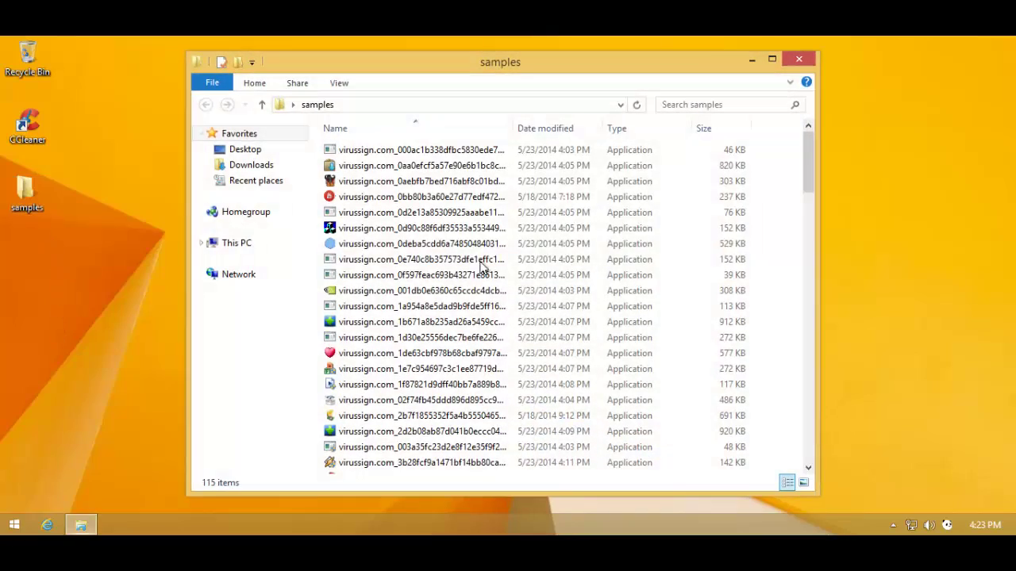
scroll(799, 198, "down", 20)
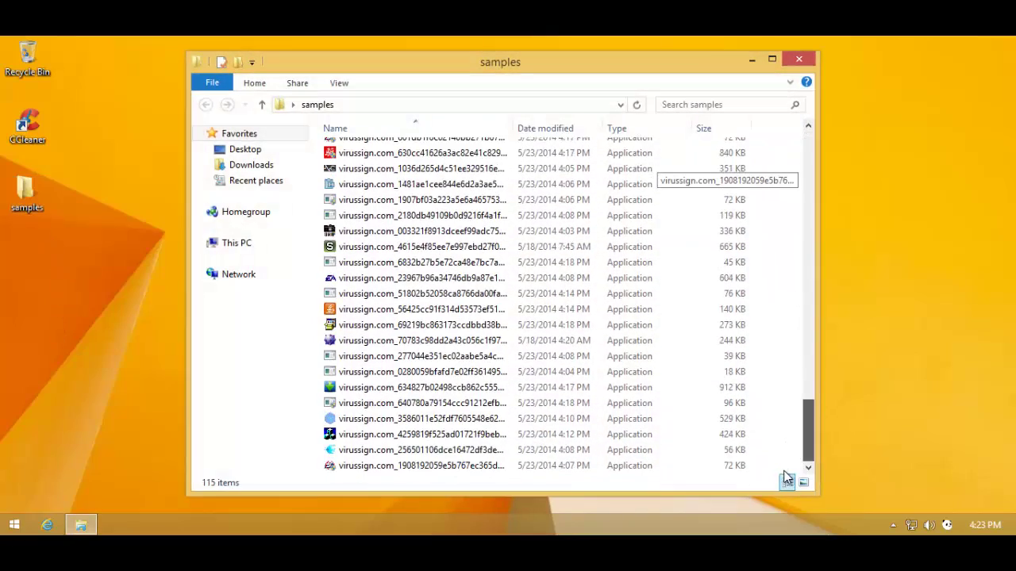
scroll(814, 270, "up", 20)
scroll(787, 253, "down", 20)
scroll(789, 381, "up", 20)
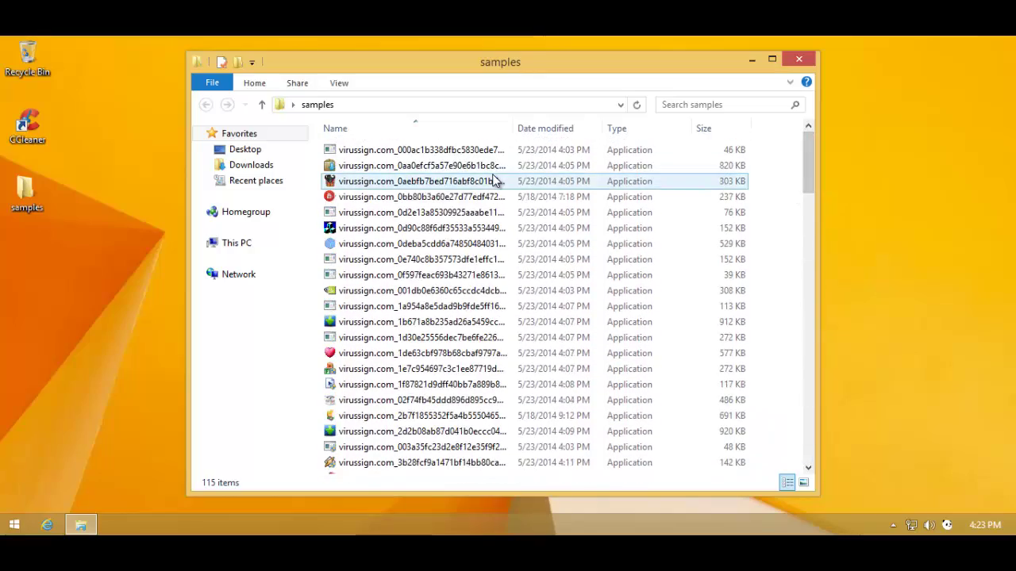
left_click(731, 151)
left_click_drag(804, 169, 197, 126)
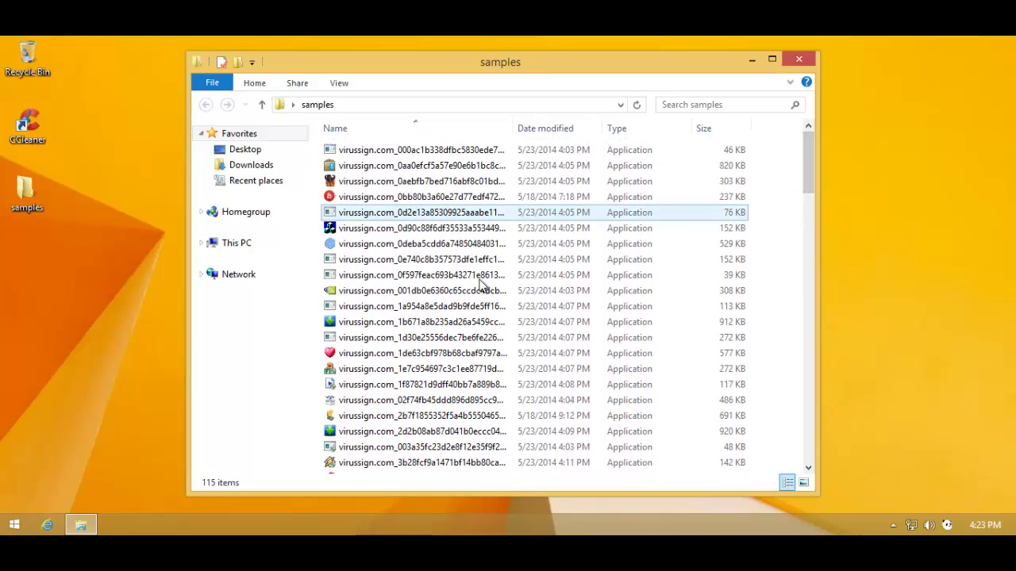
Step: Review the Antivirus and Process monitor settings in Panda Cloud Antivirus, and close the program window
left_click(949, 526)
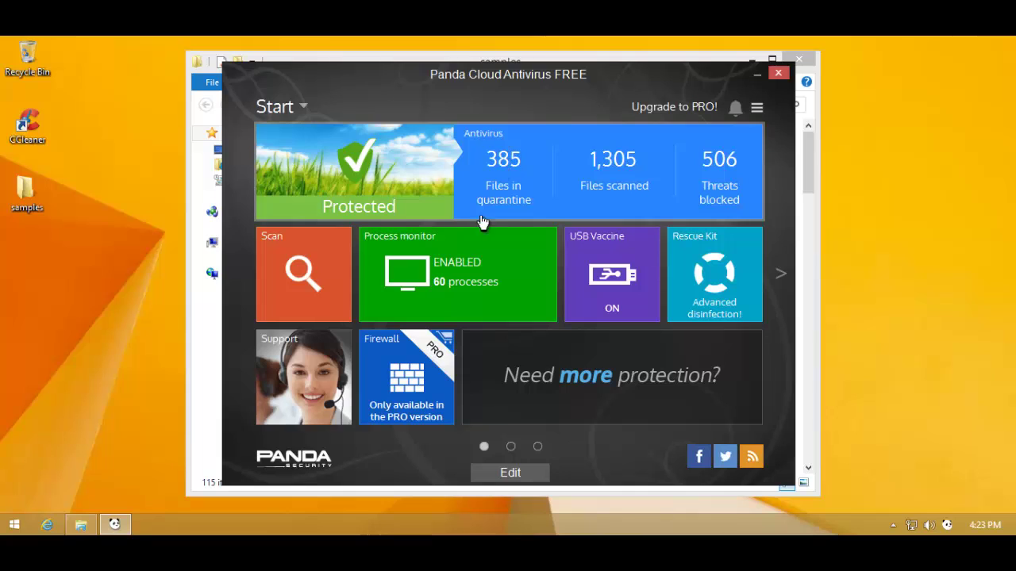
left_click(425, 207)
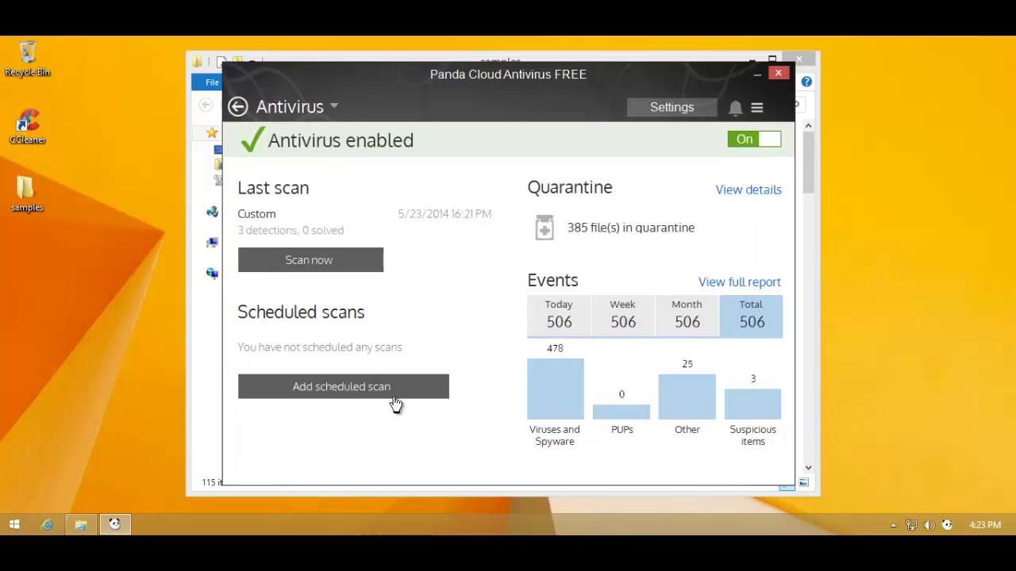
left_click(655, 111)
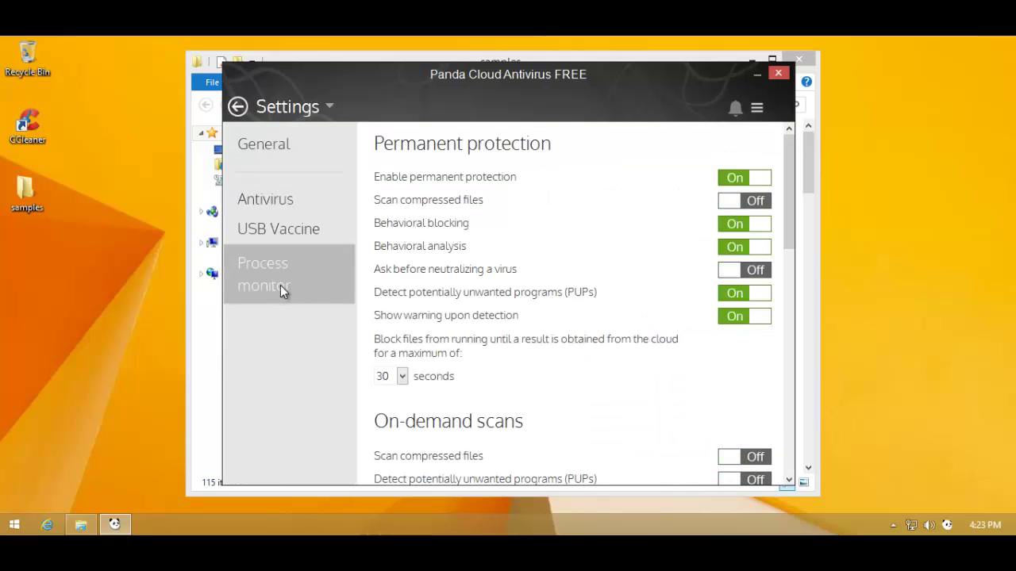
left_click(280, 285)
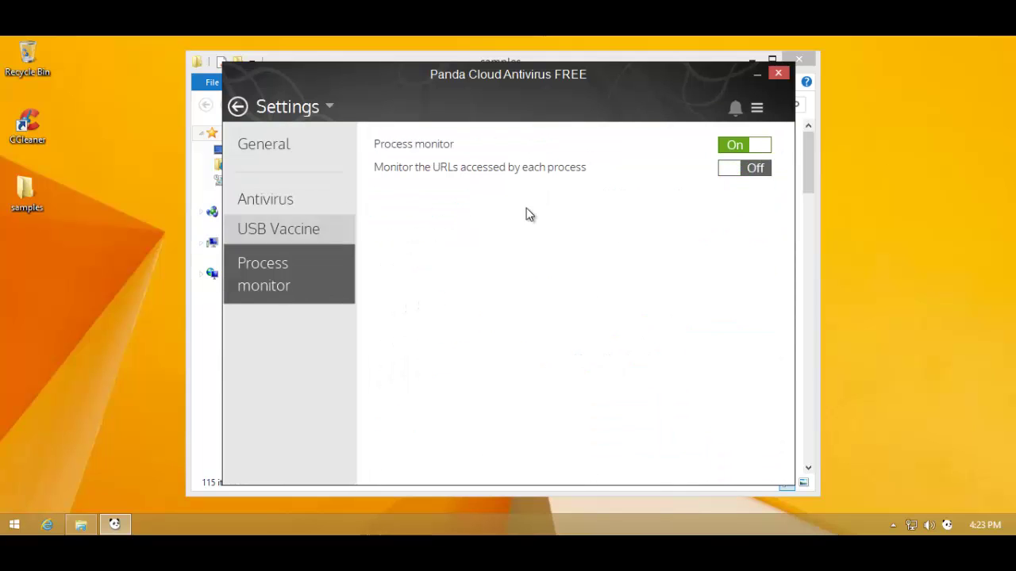
left_click(778, 76)
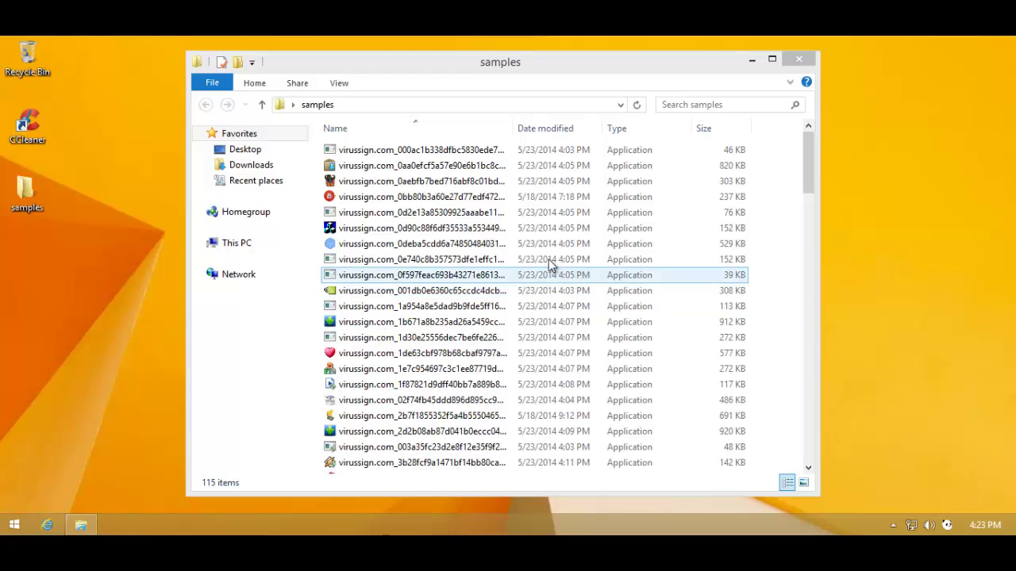
Step: Run the 577 KB heart-icon sample beginning virussign.com_1de63cbf978b and allow it to make changes to the computer
left_click(435, 152)
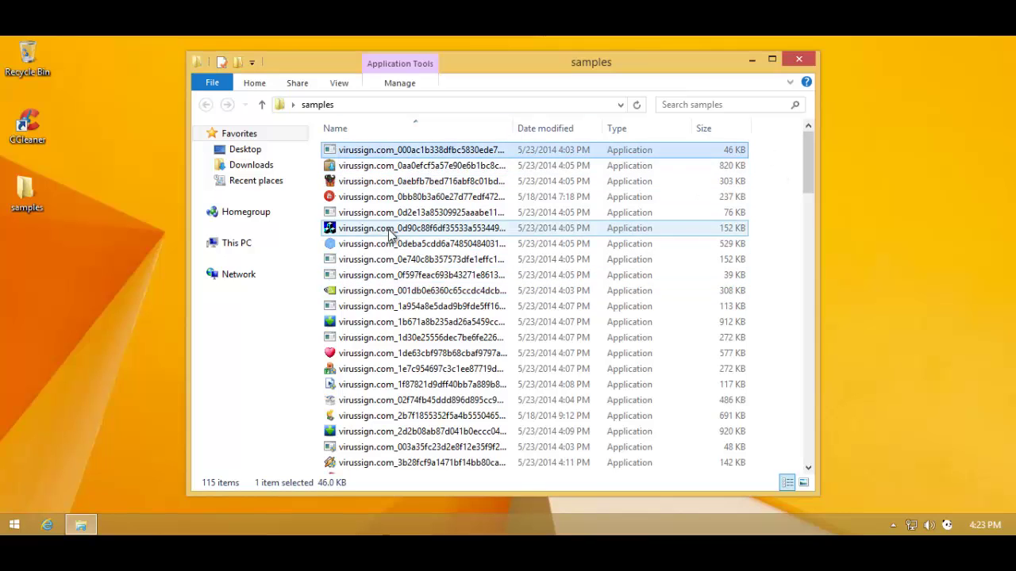
left_click(367, 215)
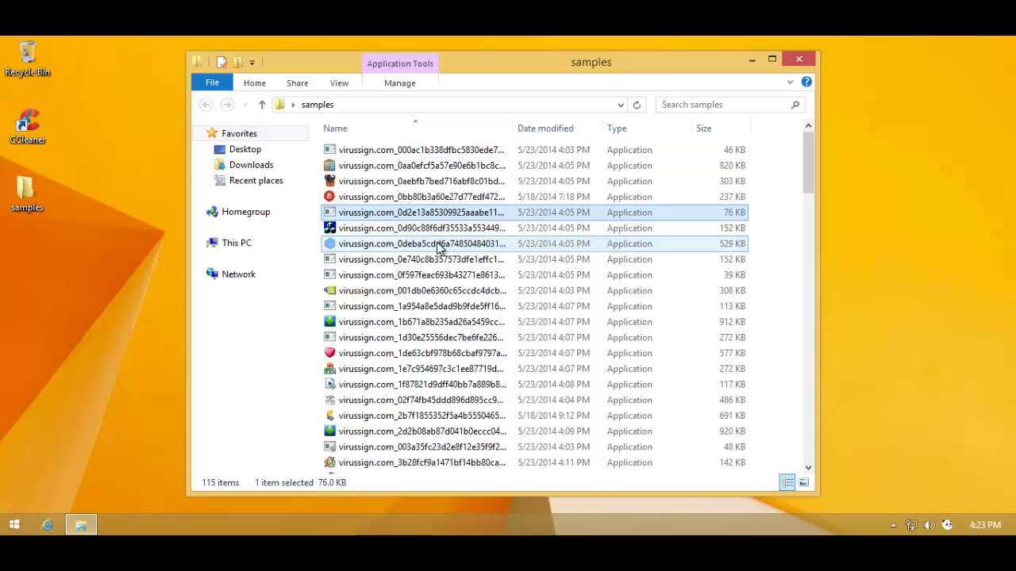
left_click(380, 261)
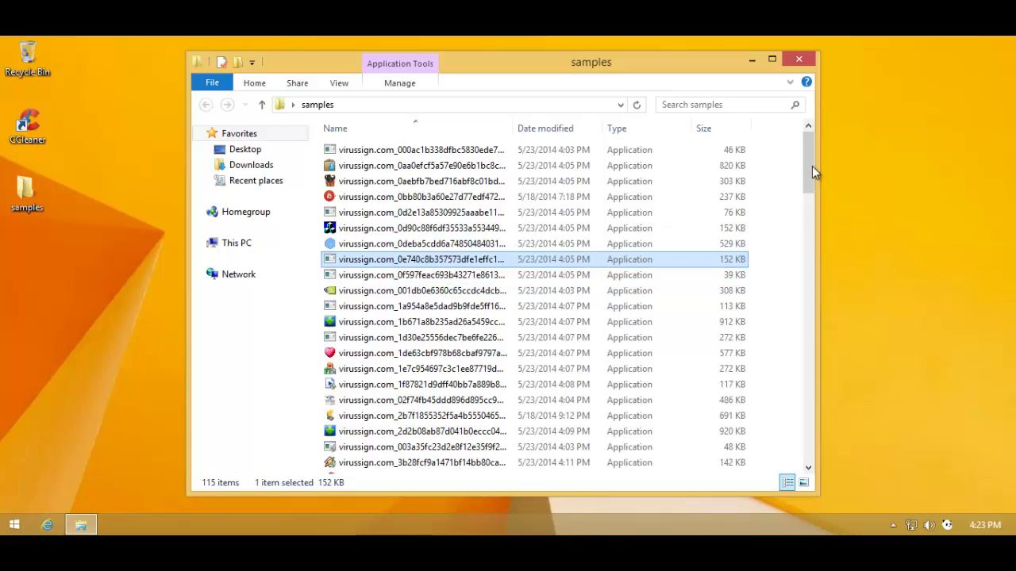
left_click_drag(810, 165, 787, 199)
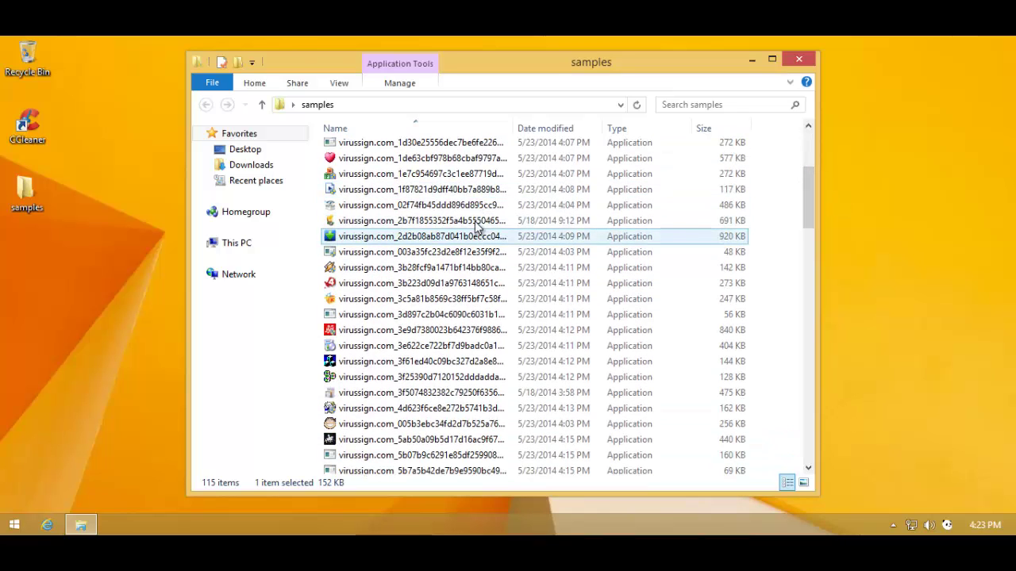
double_click(489, 158)
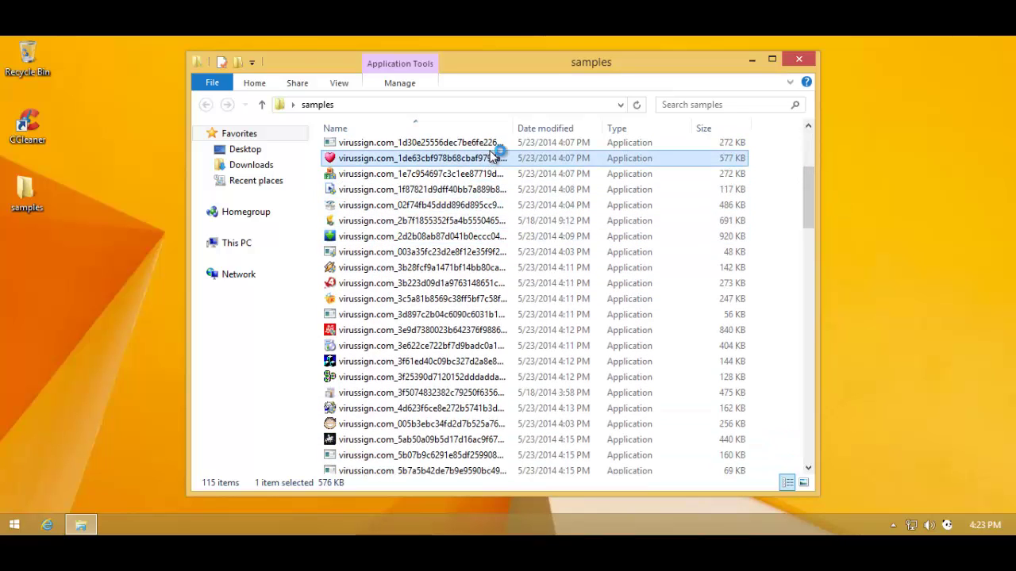
left_click(572, 334)
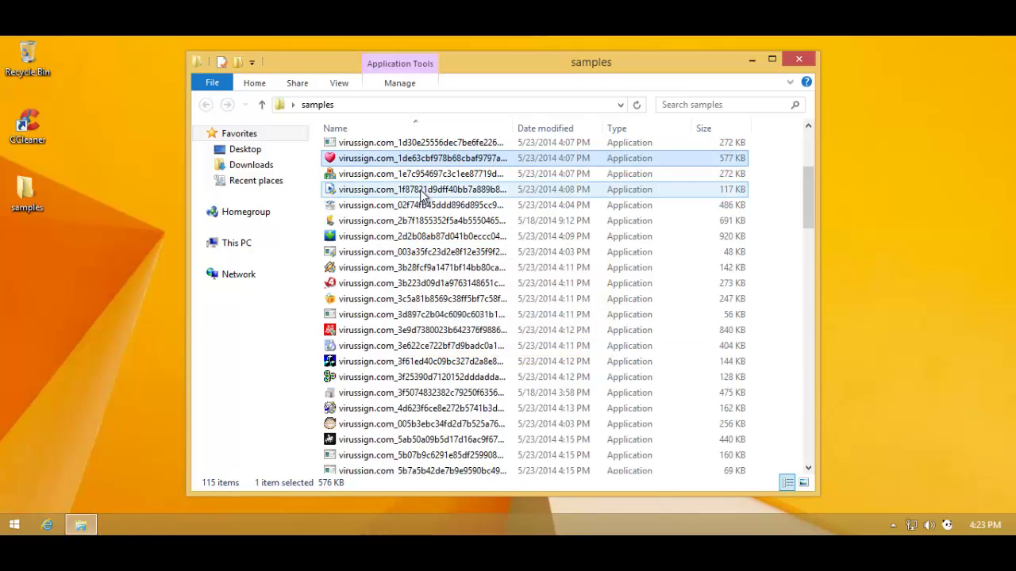
Step: Run the samples beginning virussign.com_02f74fb45ddd, virussign.com_003a35fc23d2 and virussign.com_5cd3149fd95f, allowing the changes they request
double_click(424, 204)
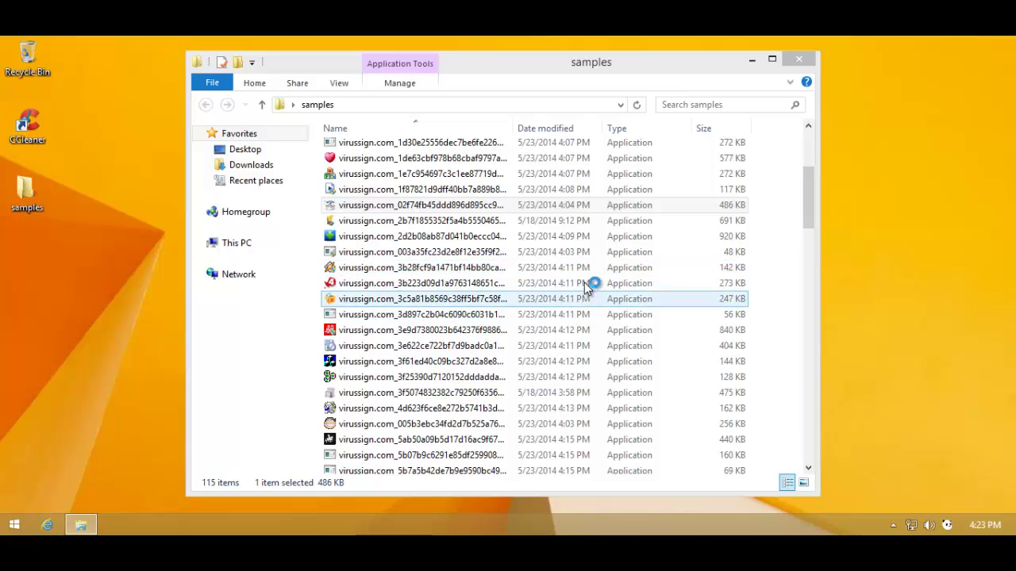
double_click(583, 254)
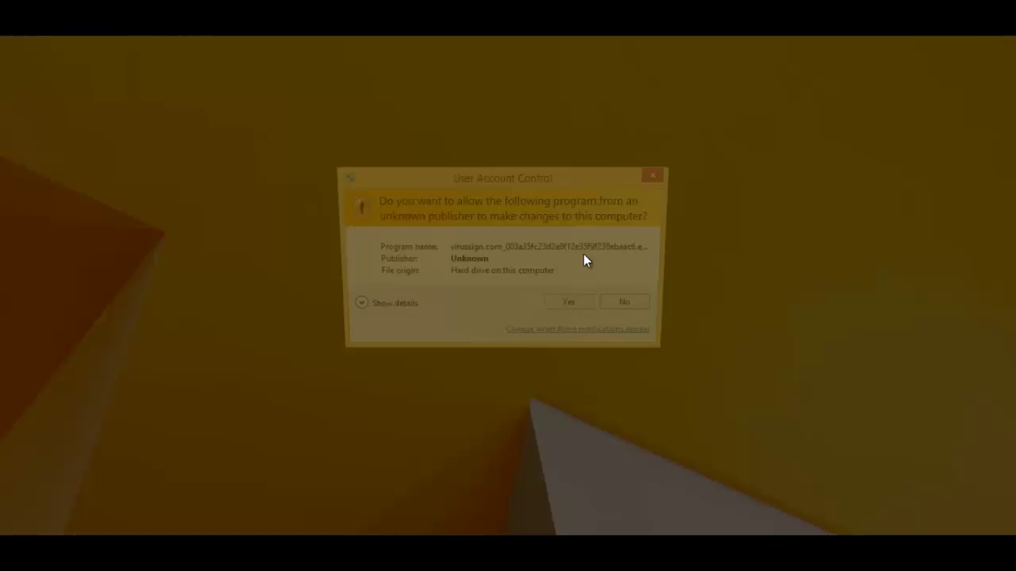
left_click(577, 307)
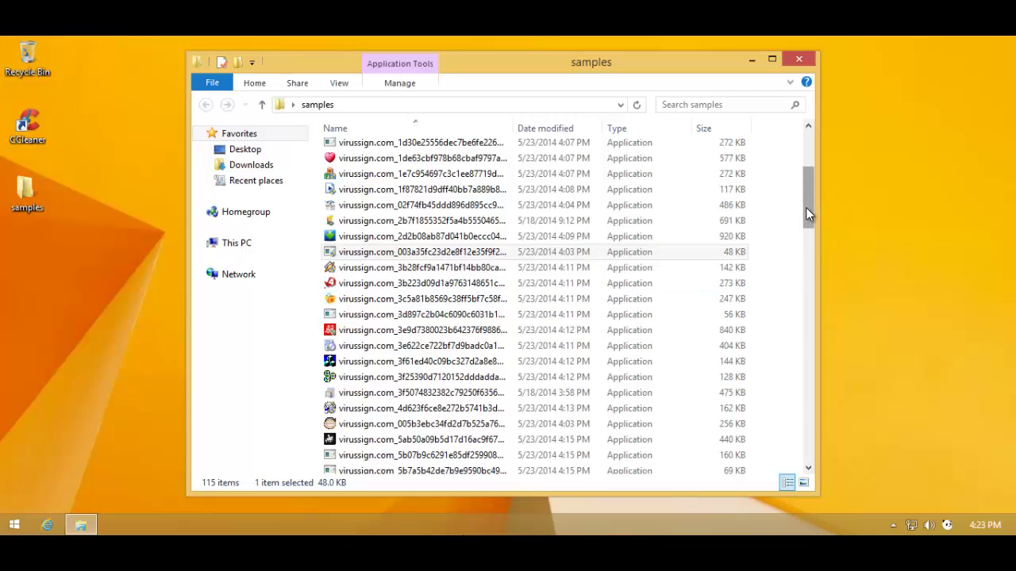
scroll(516, 254, "down", 5)
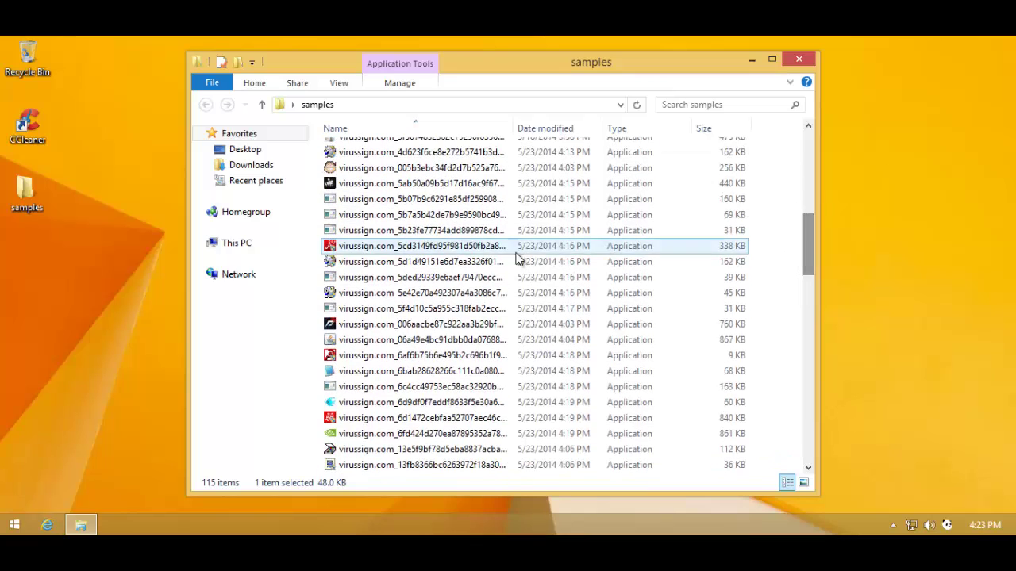
double_click(460, 249)
left_click(577, 308)
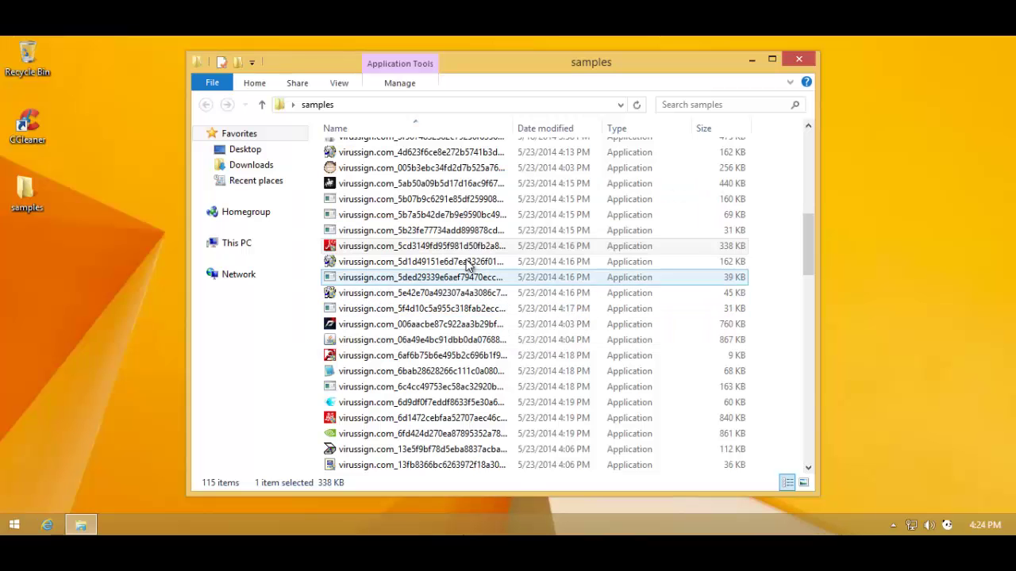
Step: Run the sample beginning virussign.com_5b7a5b42de7b, dismiss its error message, and view the details of Panda's virus alert before closing it
left_click(433, 215)
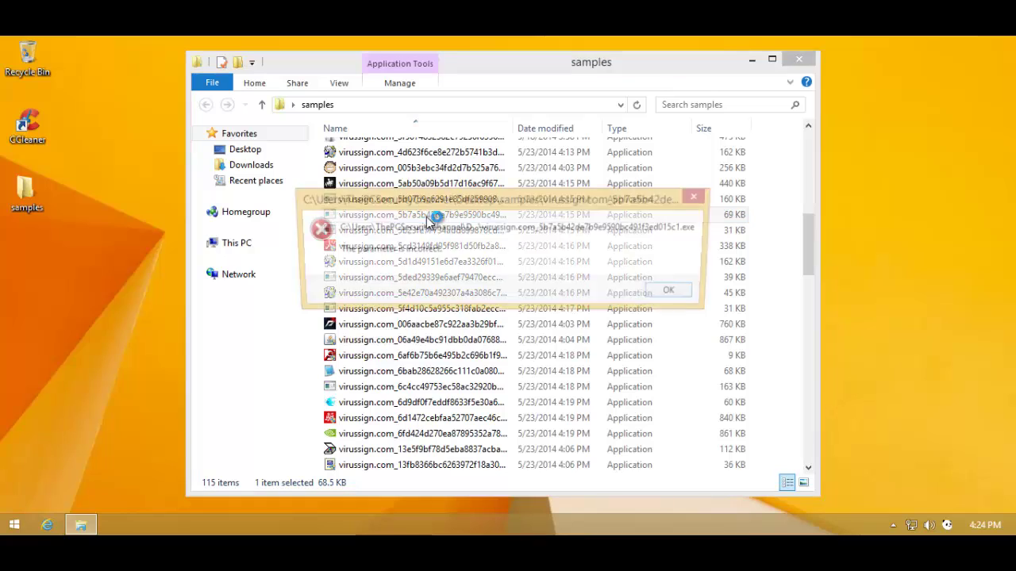
left_click(670, 294)
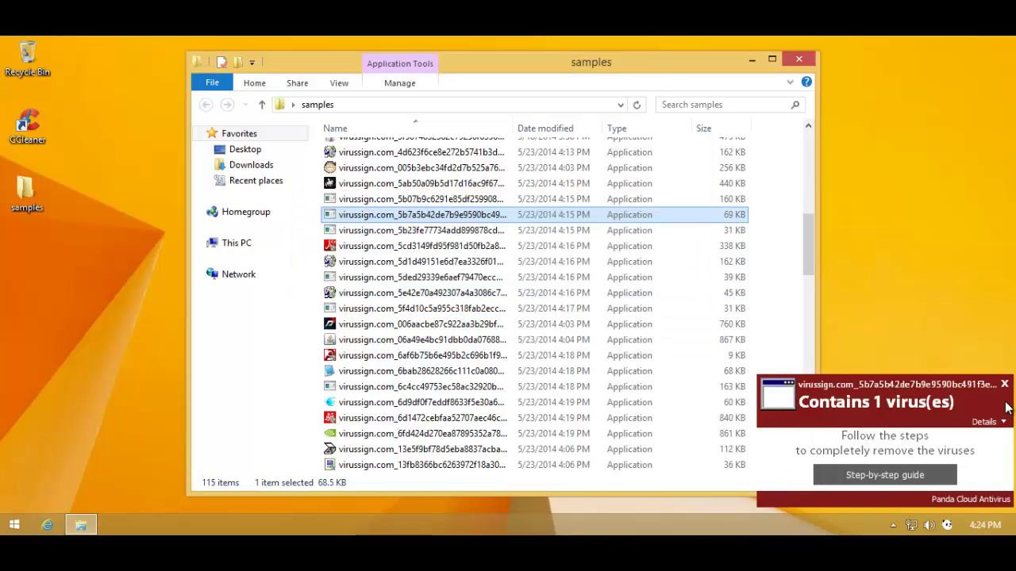
left_click(984, 421)
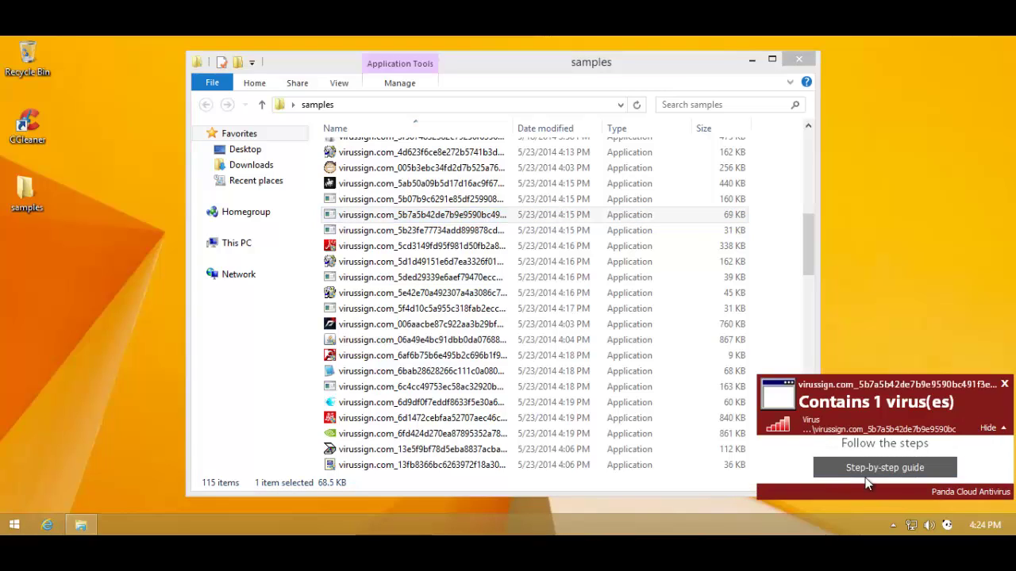
left_click(1005, 385)
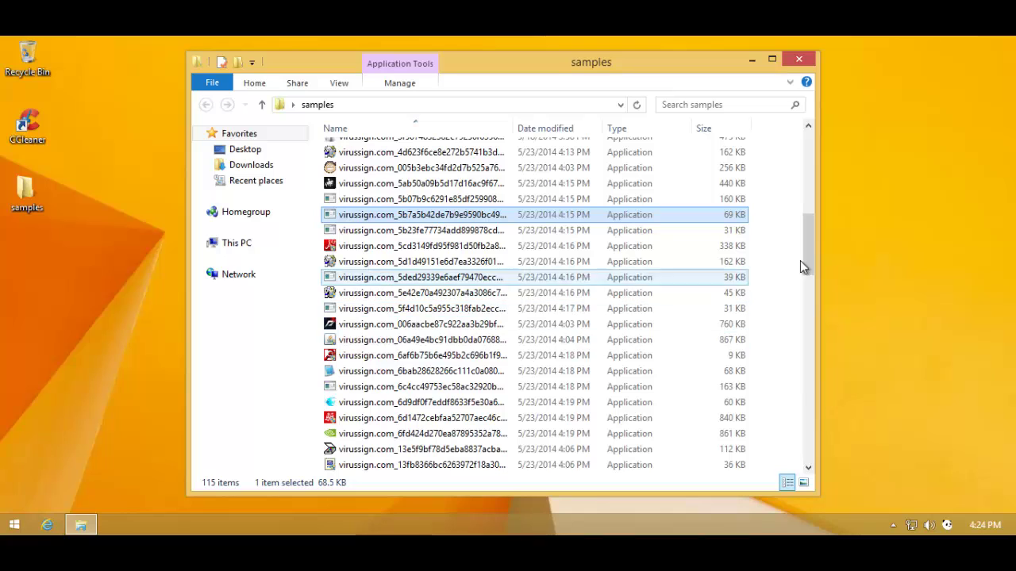
Step: Run the 272 KB sample dated 5/23/2014 4:10 PM and allow it to make changes to the computer
left_click_drag(812, 247, 812, 295)
double_click(412, 303)
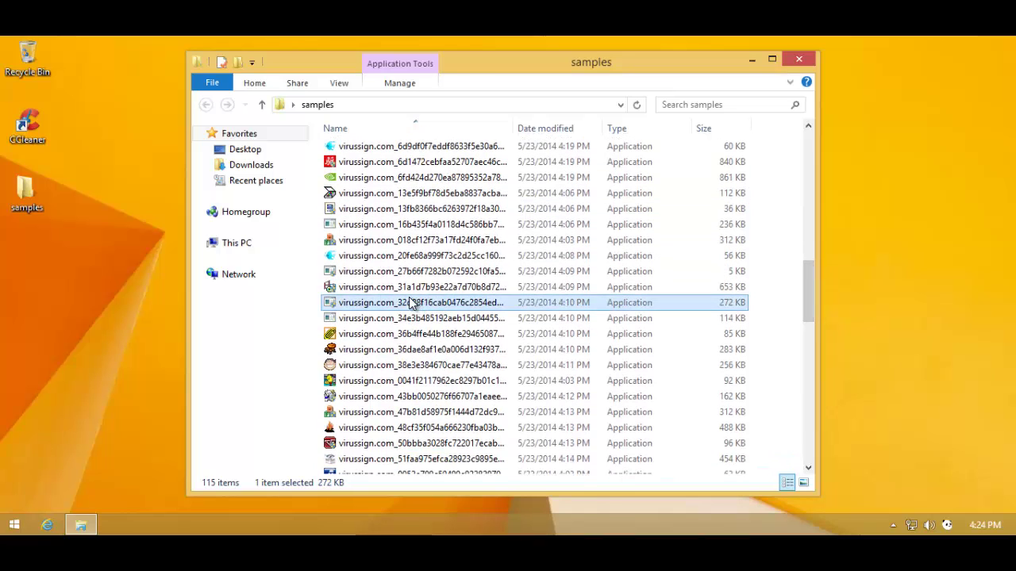
left_click(590, 309)
left_click_drag(809, 296, 806, 335)
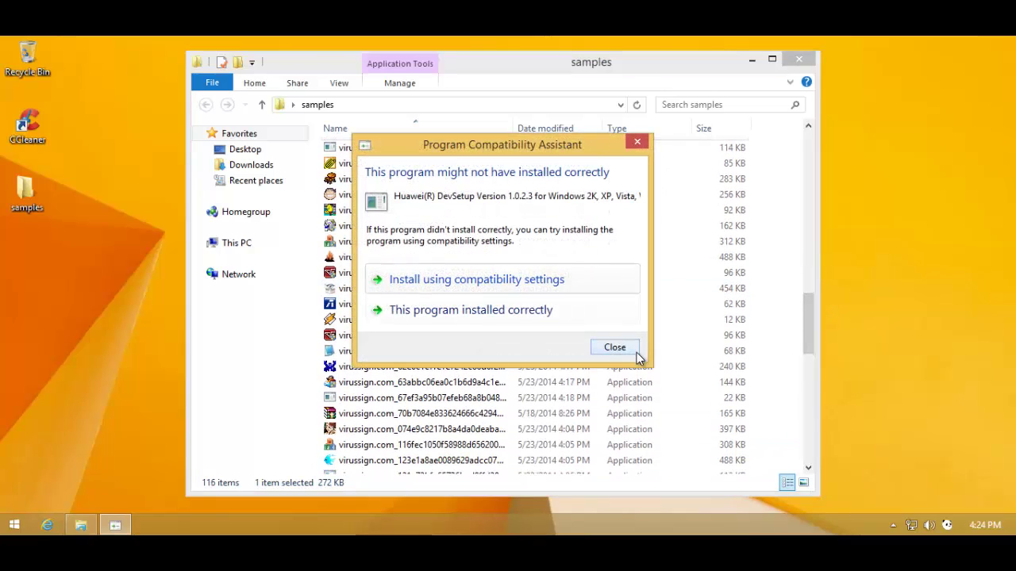
Step: Close the compatibility prompt and run the samples beginning virussign.com_50bbba3028fc and virussign.com_67ef3a95b07e, allowing the changes the first one requests
left_click(614, 347)
double_click(682, 278)
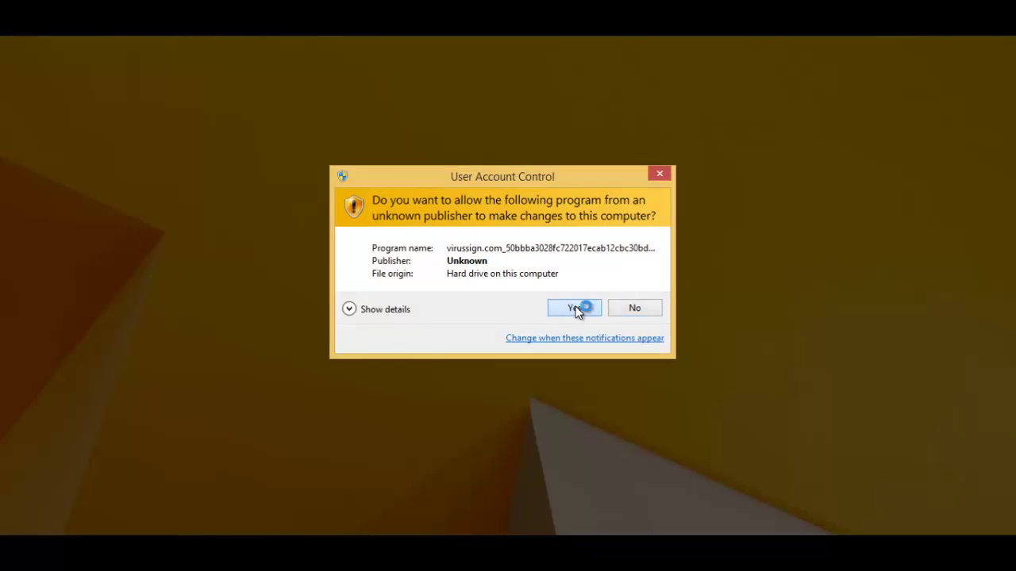
left_click(576, 308)
scroll(809, 328, "down", 3)
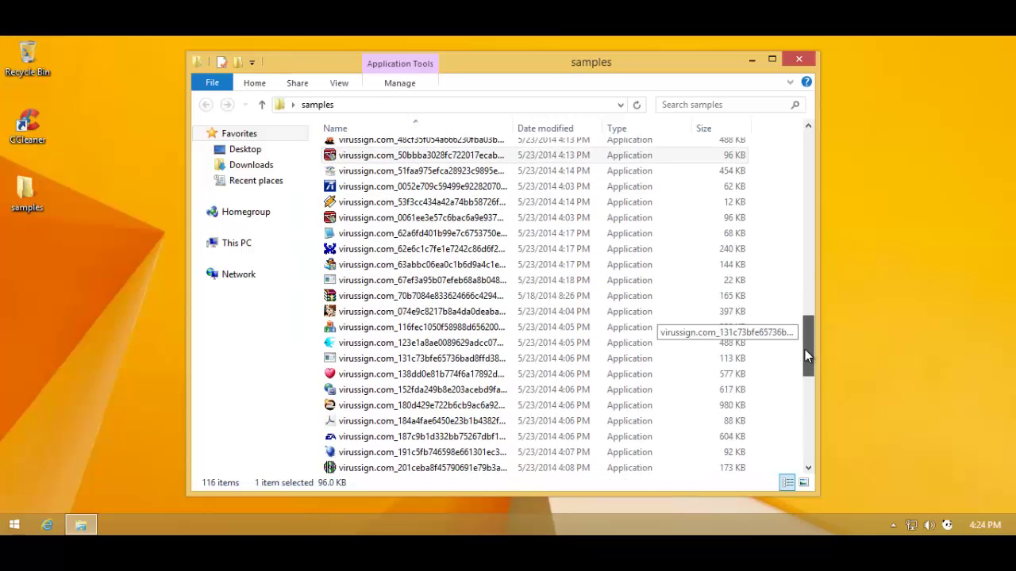
double_click(623, 263)
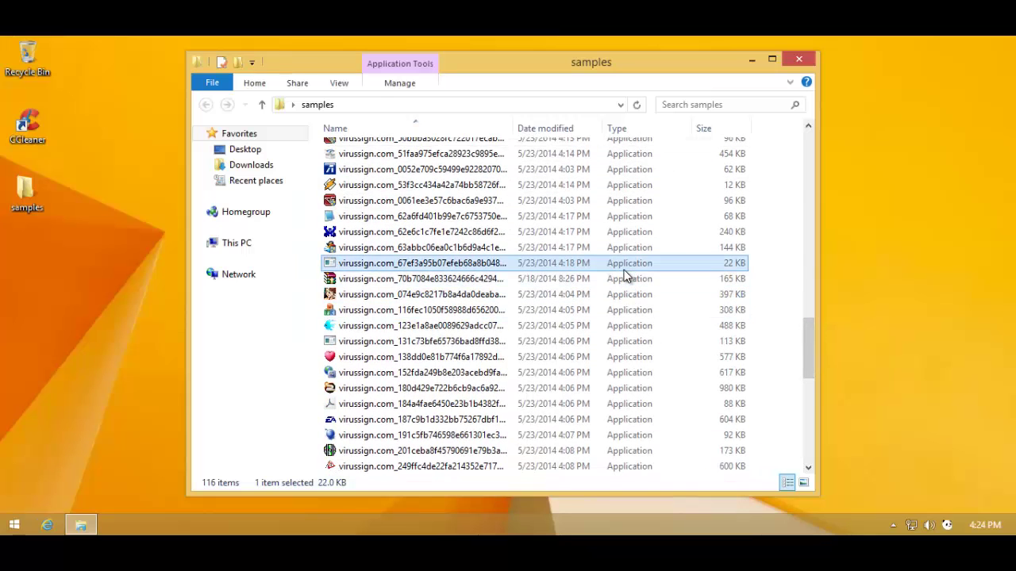
left_click(659, 348)
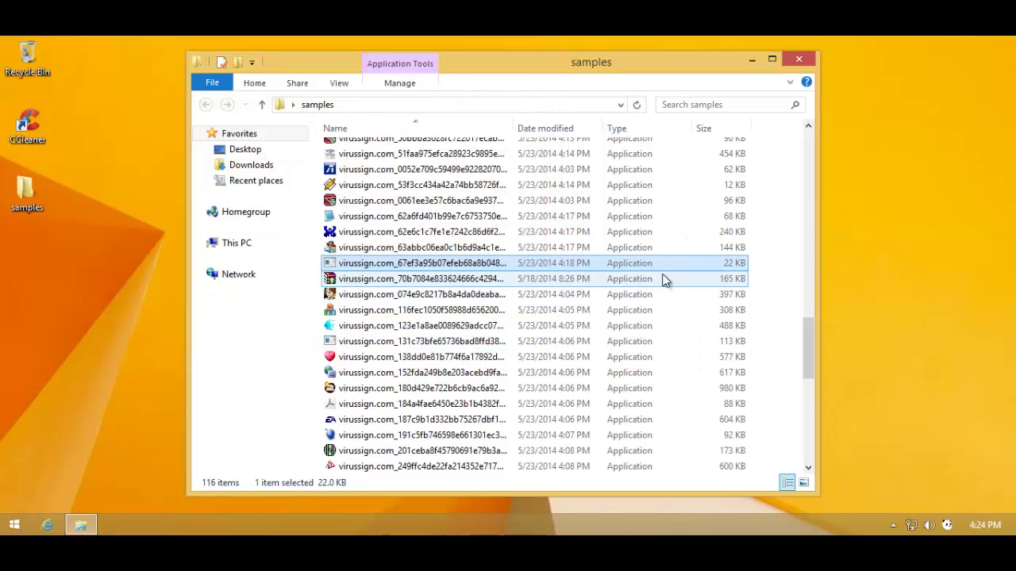
Step: Run the 165 KB sample beginning virussign.com_70b7084e8336, allow it to make changes, and dismiss its script error
double_click(667, 277)
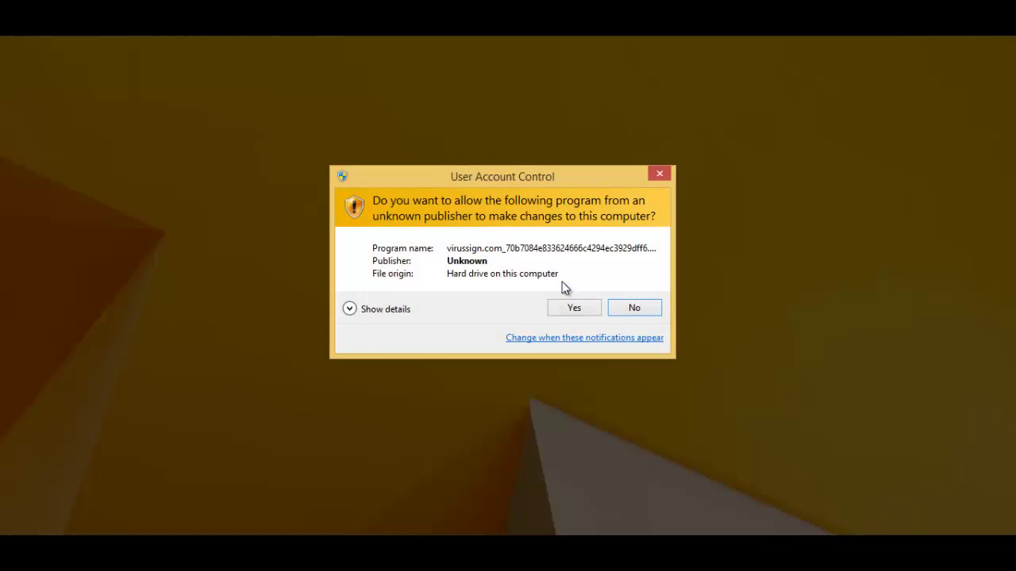
left_click(574, 308)
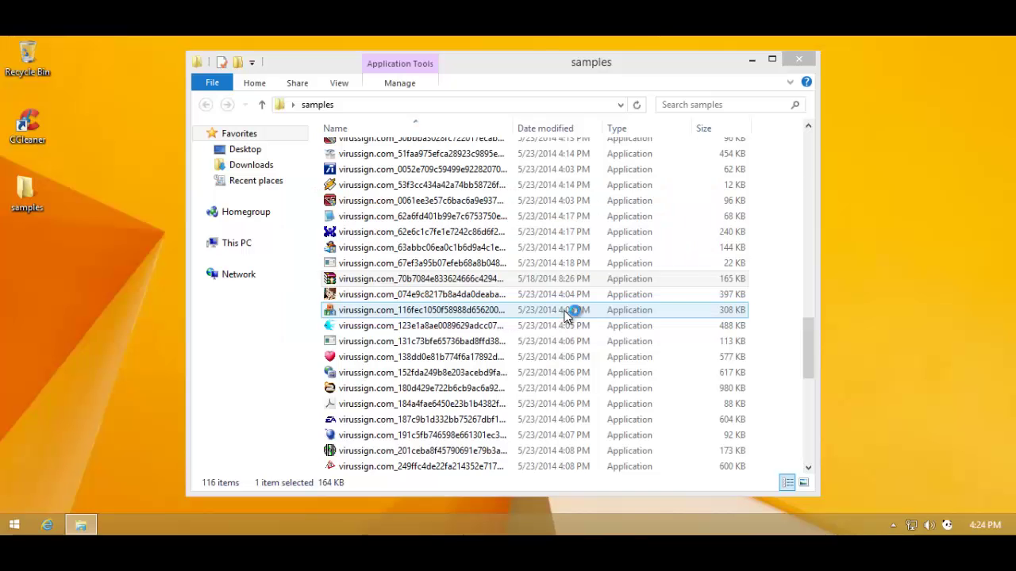
left_click(598, 356)
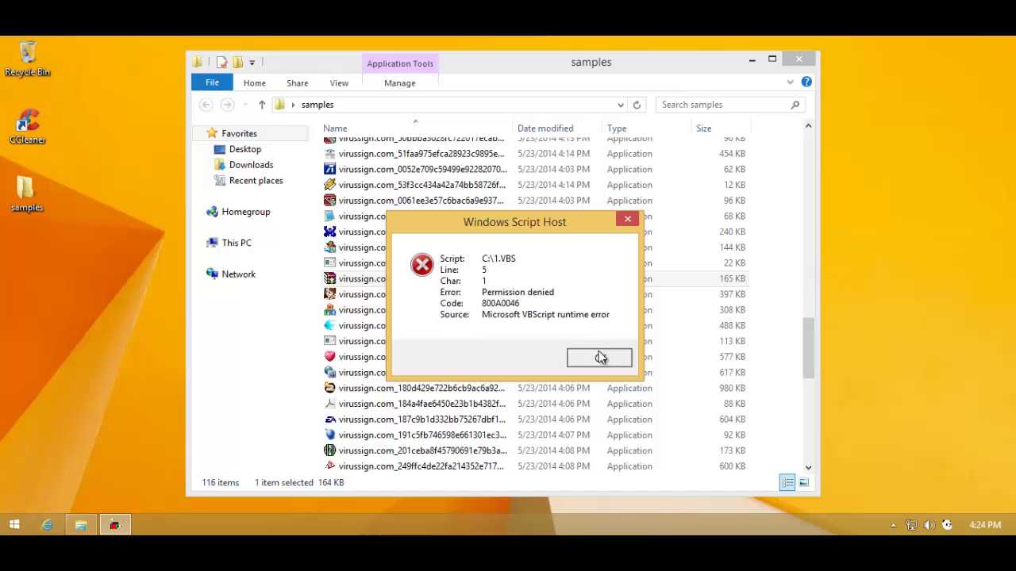
Step: Run the 113 KB sample beginning virussign.com_131c73bfe657 and dismiss its system error message
left_click_drag(809, 355, 808, 361)
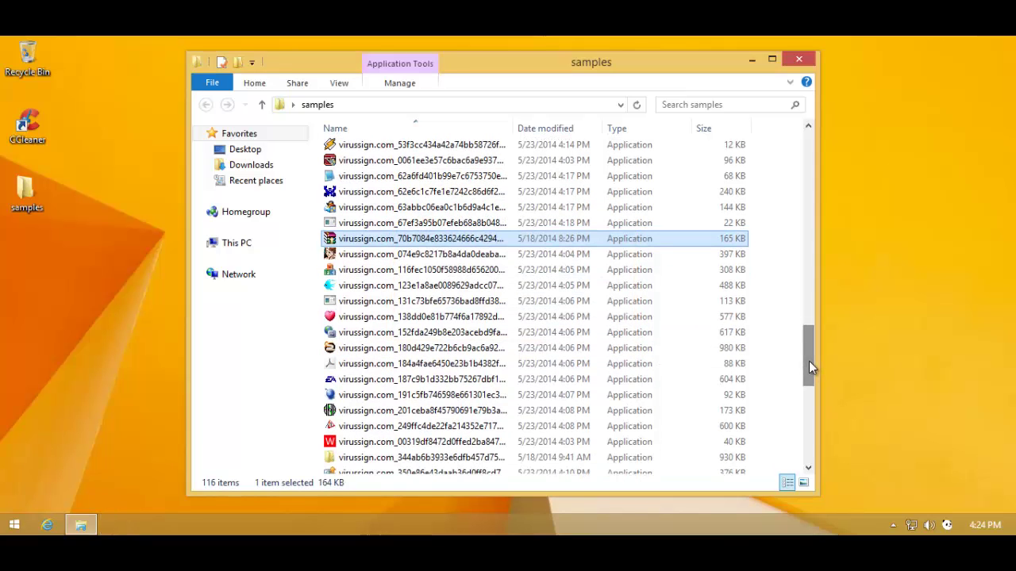
left_click(473, 307)
double_click(474, 306)
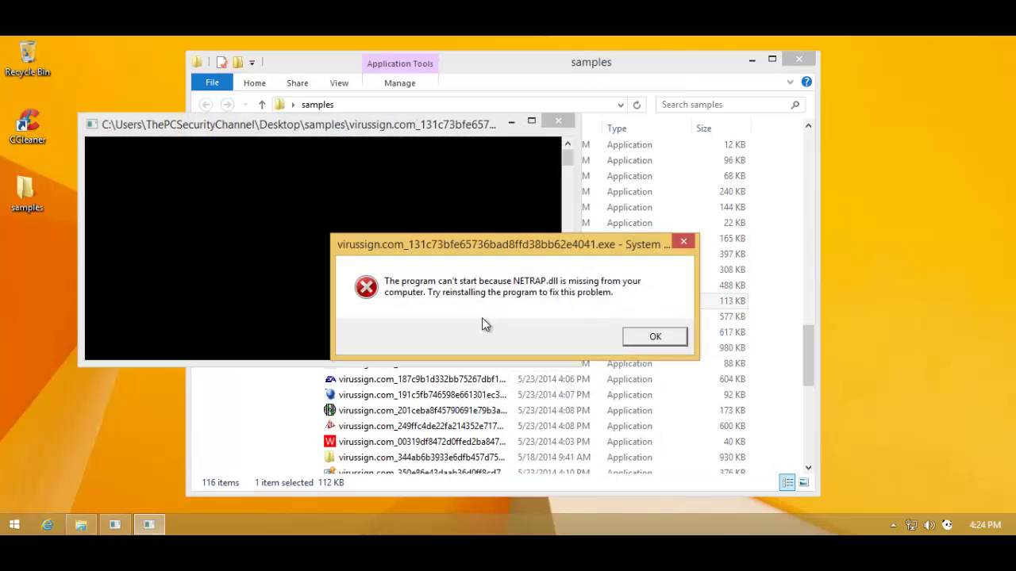
left_click(654, 337)
Step: Run the 376 KB sample beginning virussign.com_350e86e43daa and allow it to make changes to the computer
scroll(809, 363, "down", 3)
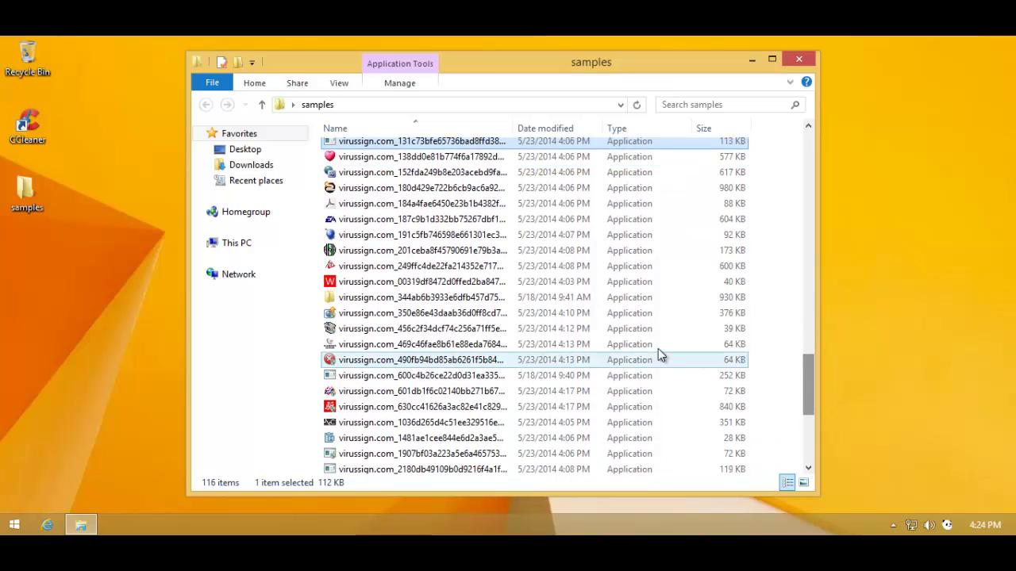
left_click(470, 300)
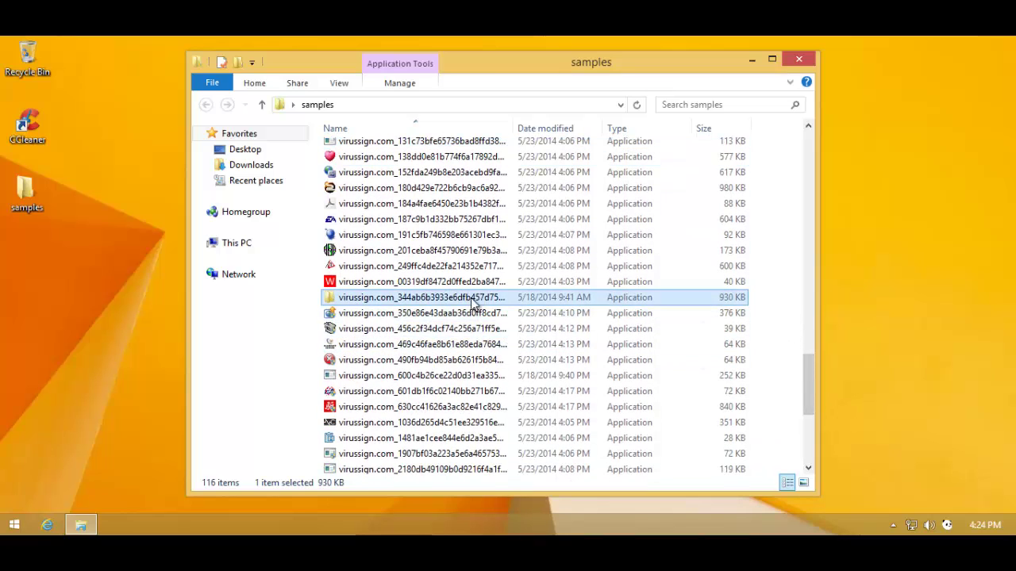
double_click(495, 312)
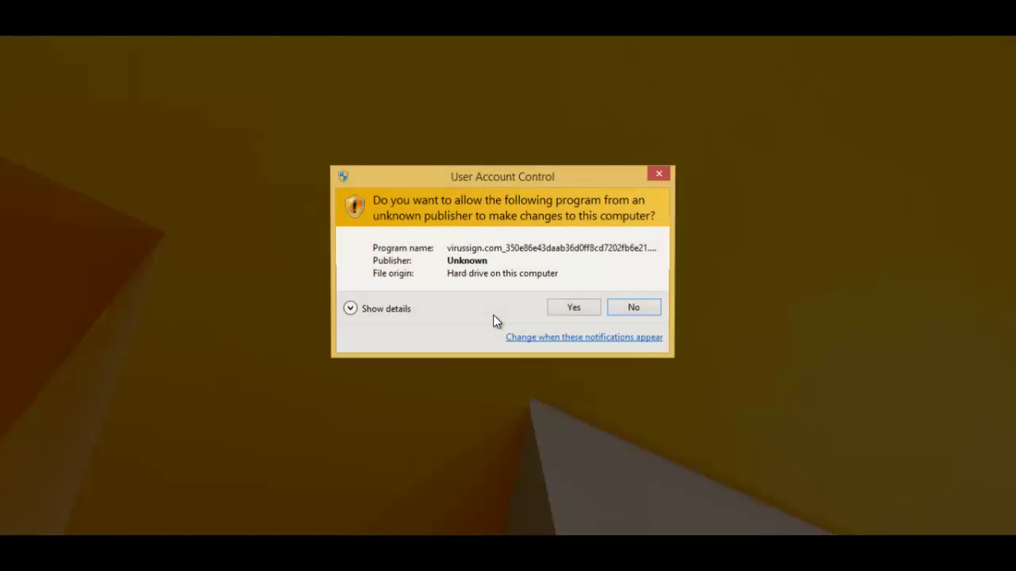
left_click(568, 312)
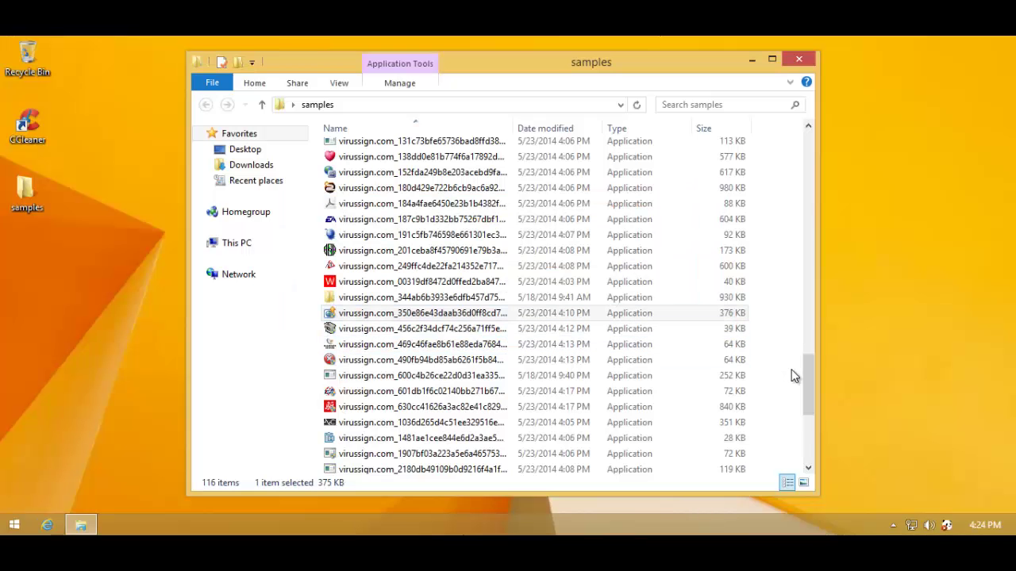
Step: Run the 252 KB sample beginning virussign.com_600c4b26ce22, open Task Manager, and dismiss the sample's message box
scroll(809, 391, "down", 2)
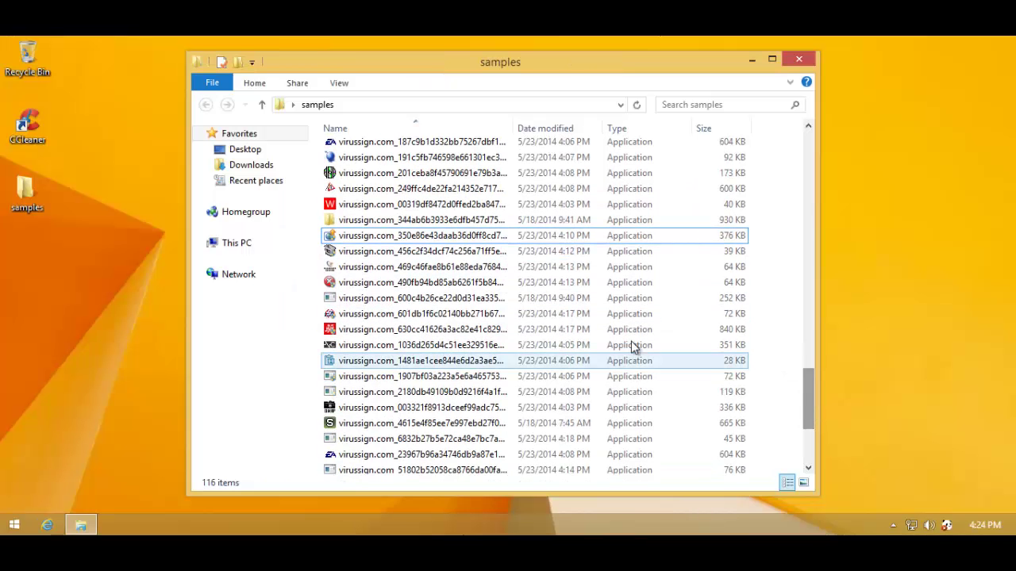
left_click(435, 298)
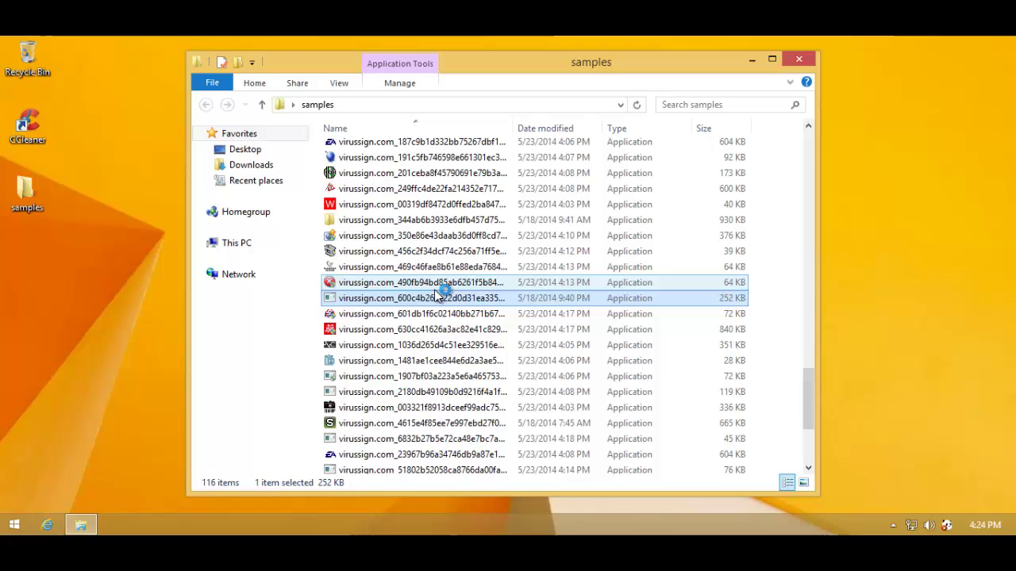
right_click(387, 517)
left_click(438, 469)
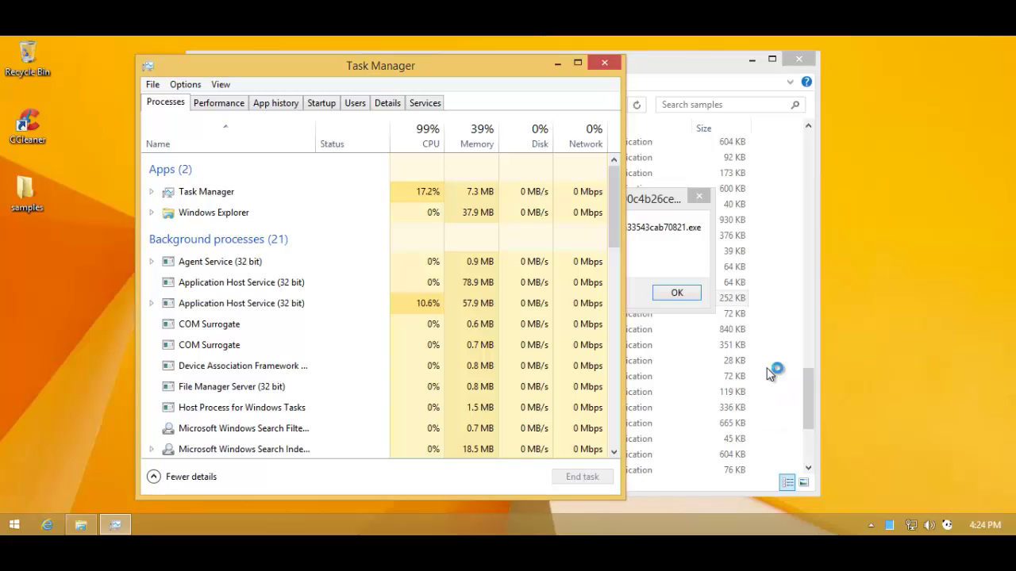
left_click(673, 293)
left_click(674, 292)
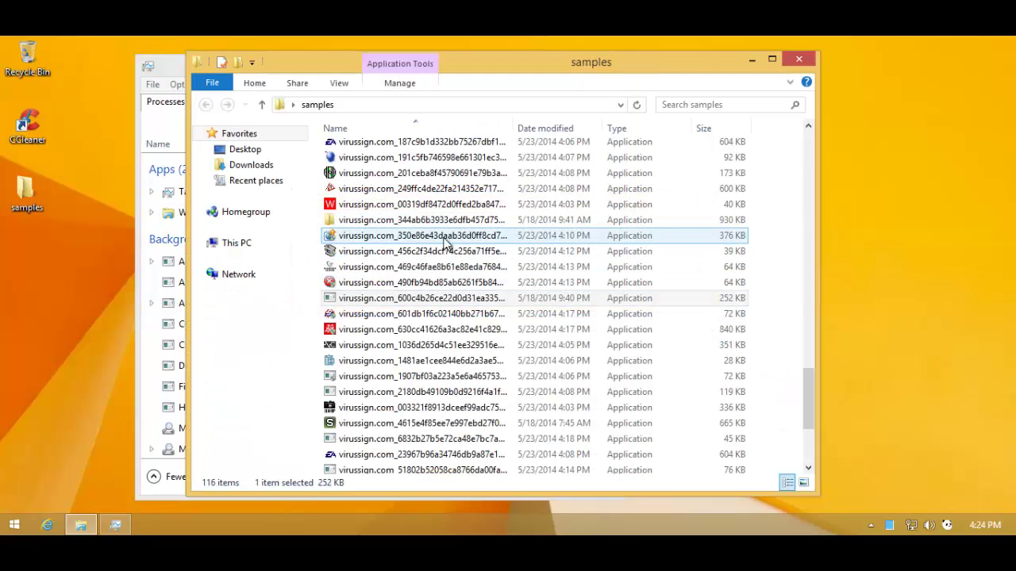
Step: Examine the running background processes and their CPU usage in Task Manager, and close it
left_click(150, 302)
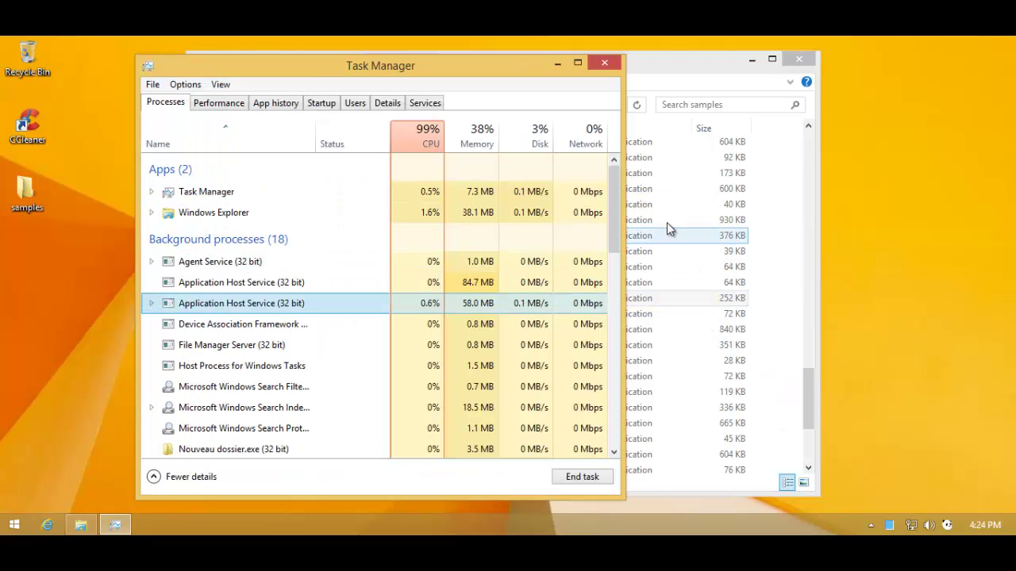
left_click_drag(615, 244, 623, 187)
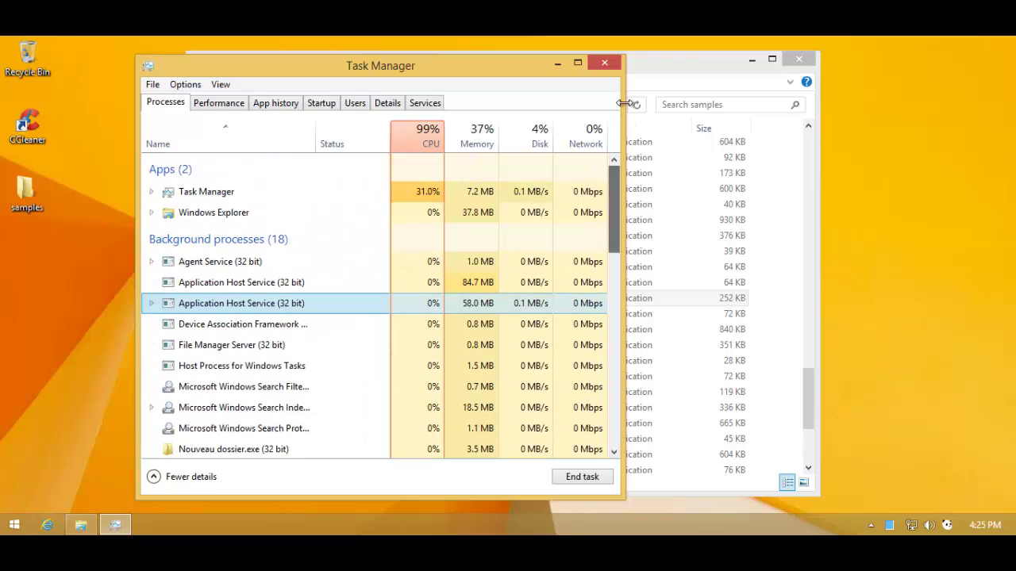
left_click(605, 62)
Step: Run the 96 KB sample beginning virussign.com_640780a79154 and allow it to make changes to the computer
scroll(812, 420, "down", 3)
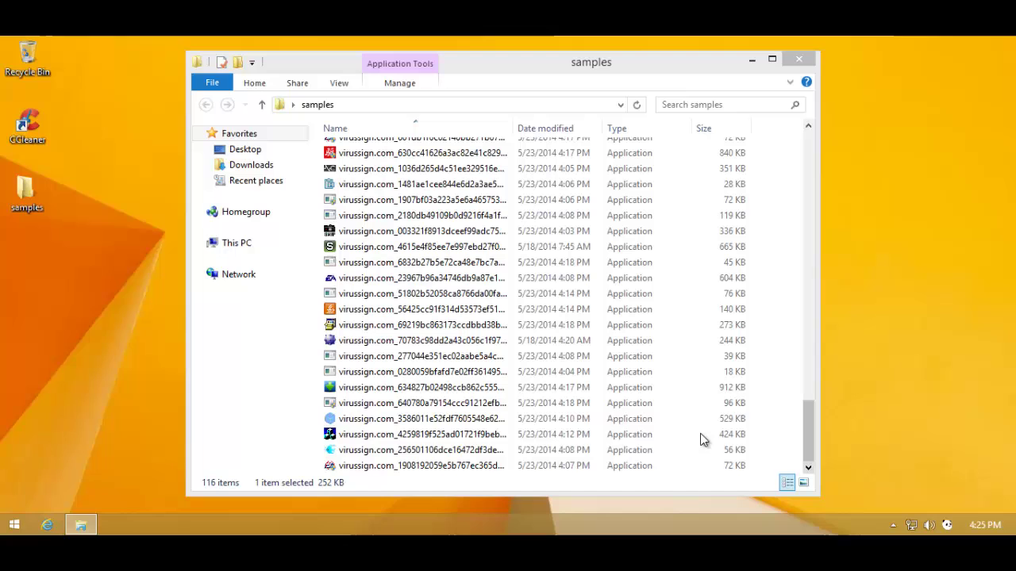
double_click(612, 418)
left_click(573, 308)
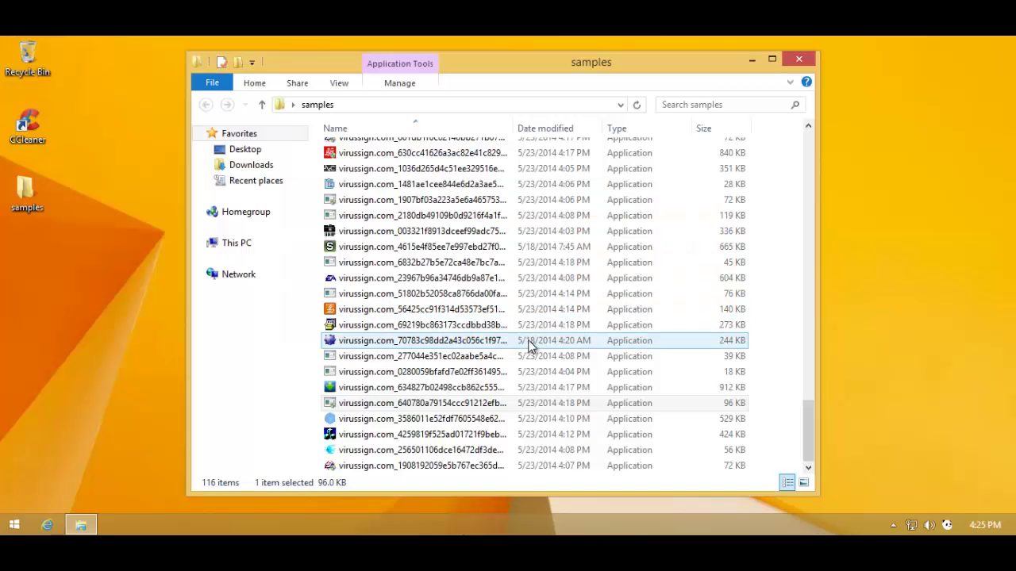
Step: Run the 273 KB sample beginning virussign.com_69219bc86317 and dismiss its installer and fatal error messages
left_click(378, 328)
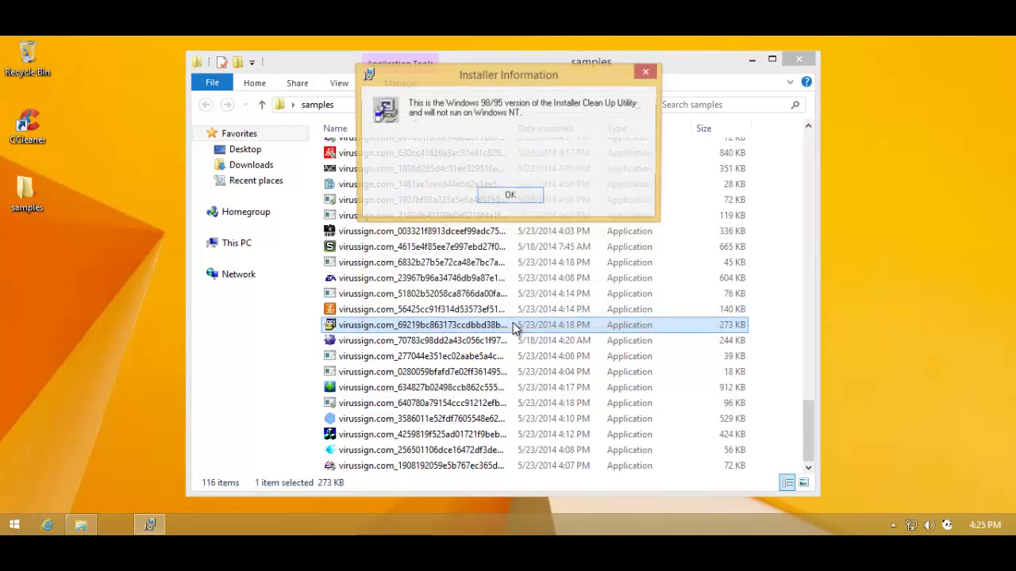
left_click(615, 347)
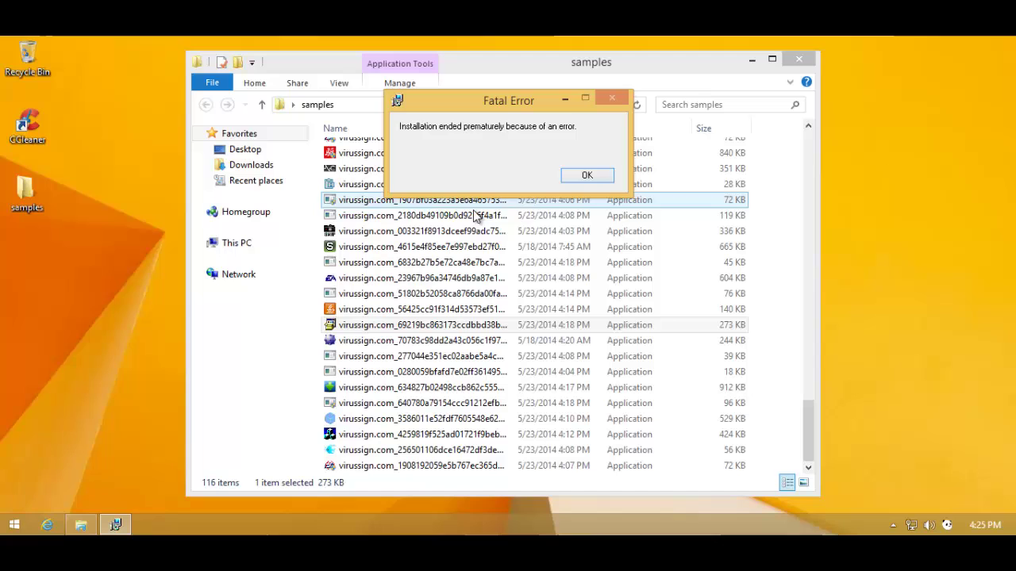
left_click(578, 174)
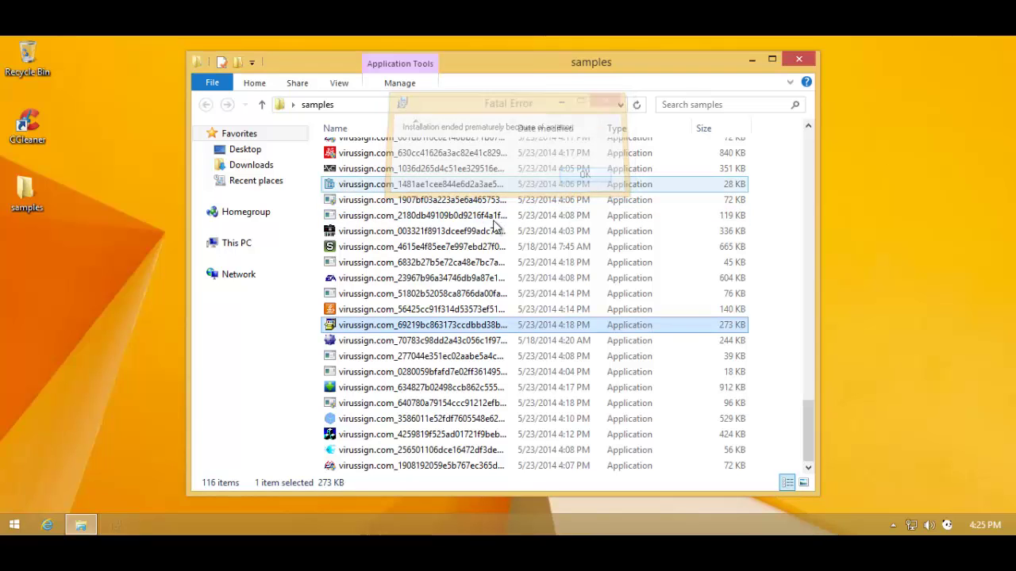
Step: Run the 604 KB sample beginning virussign.com_23967b96a347 and the 140 KB sample beginning virussign.com_56425cc91f31
left_click(422, 279)
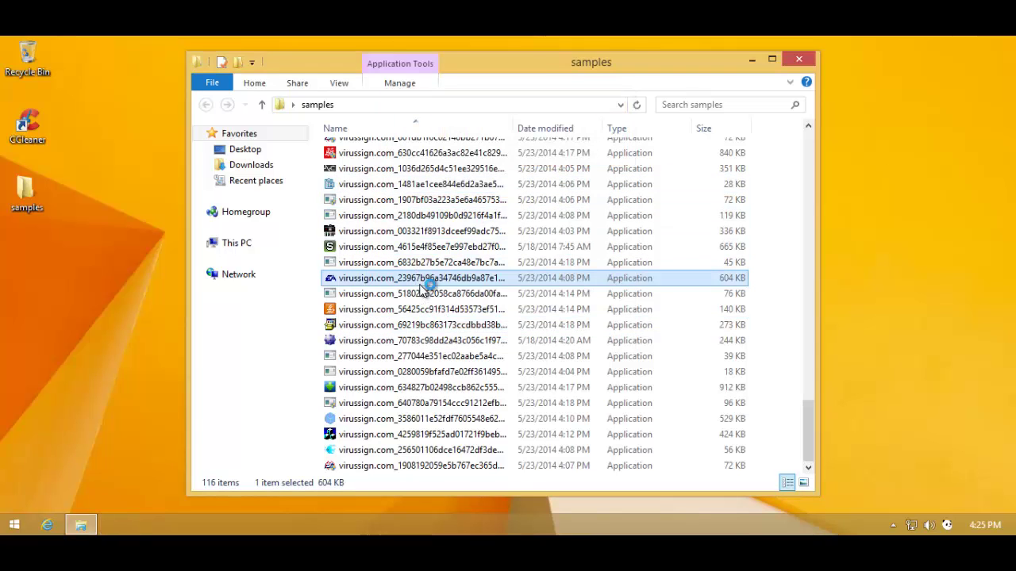
left_click(521, 293)
left_click(474, 308)
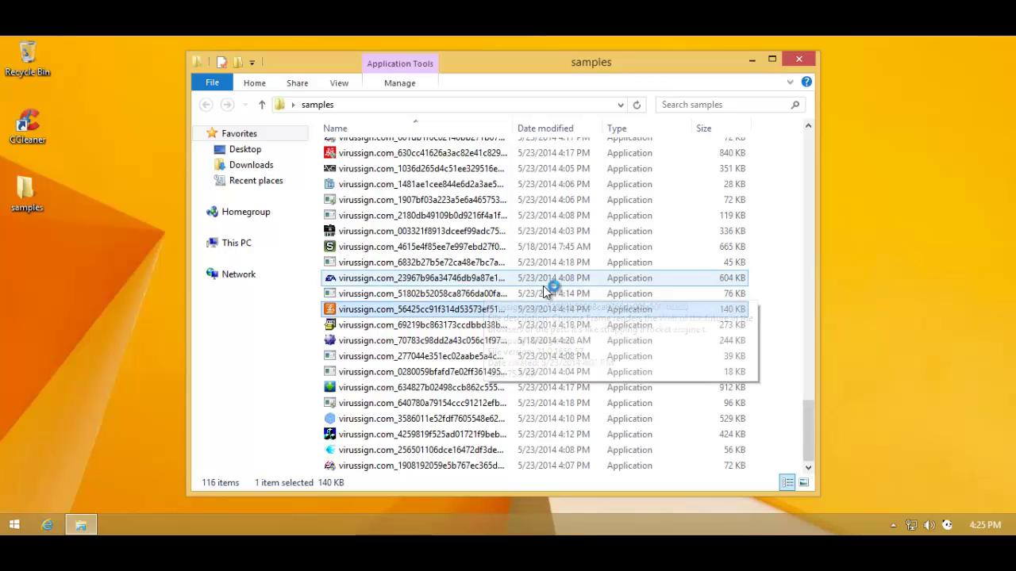
Step: Run the 40 KB sample beginning virussign.com_00319df8472d, allow it to make changes, and close the window it opens
left_click_drag(807, 411, 800, 370)
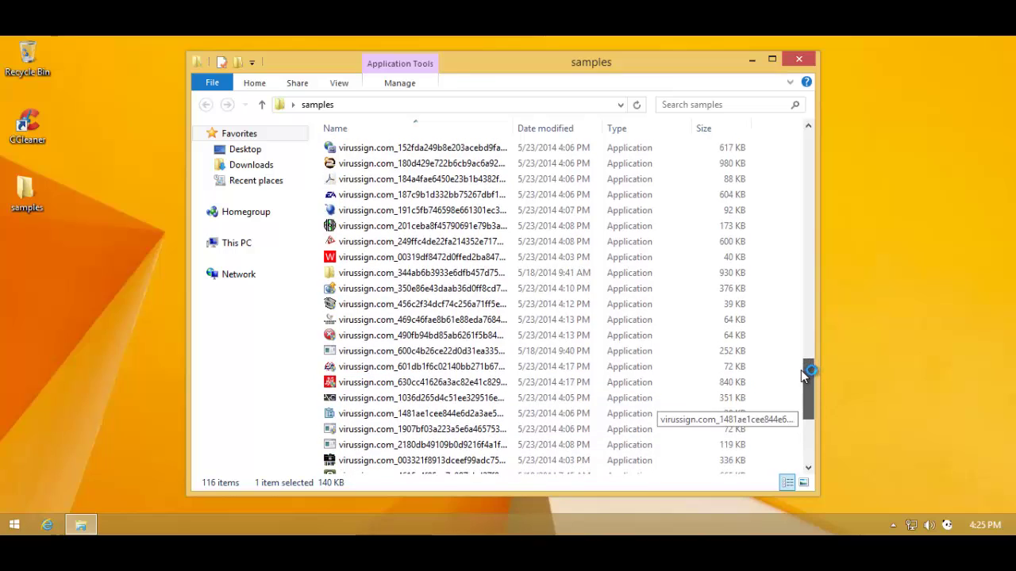
double_click(355, 250)
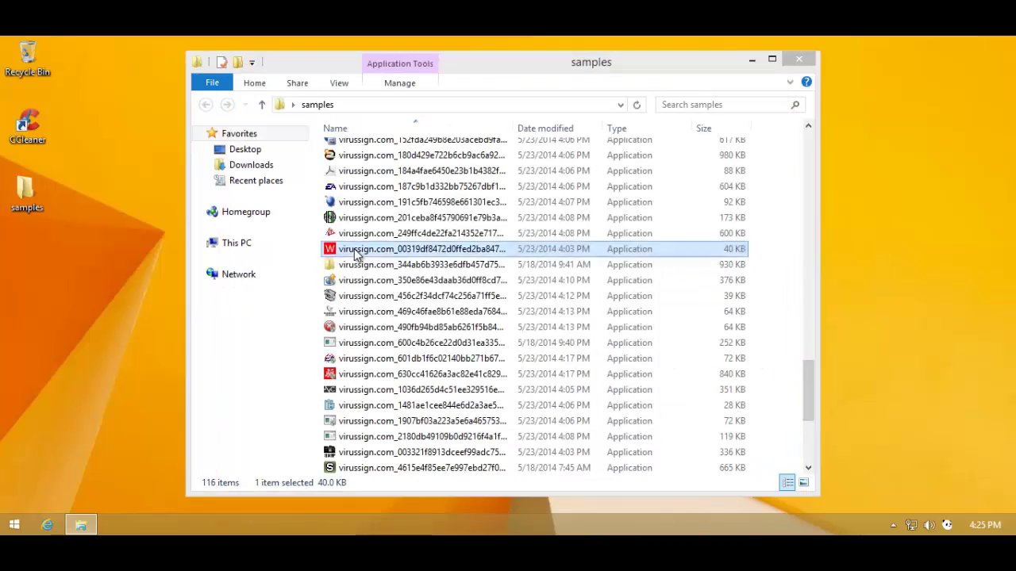
left_click(573, 315)
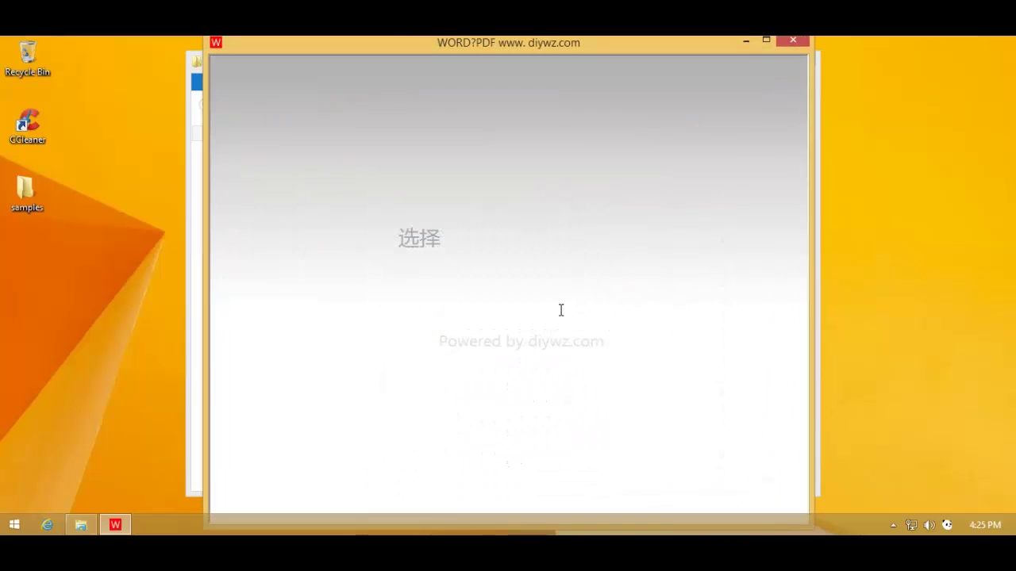
left_click(788, 41)
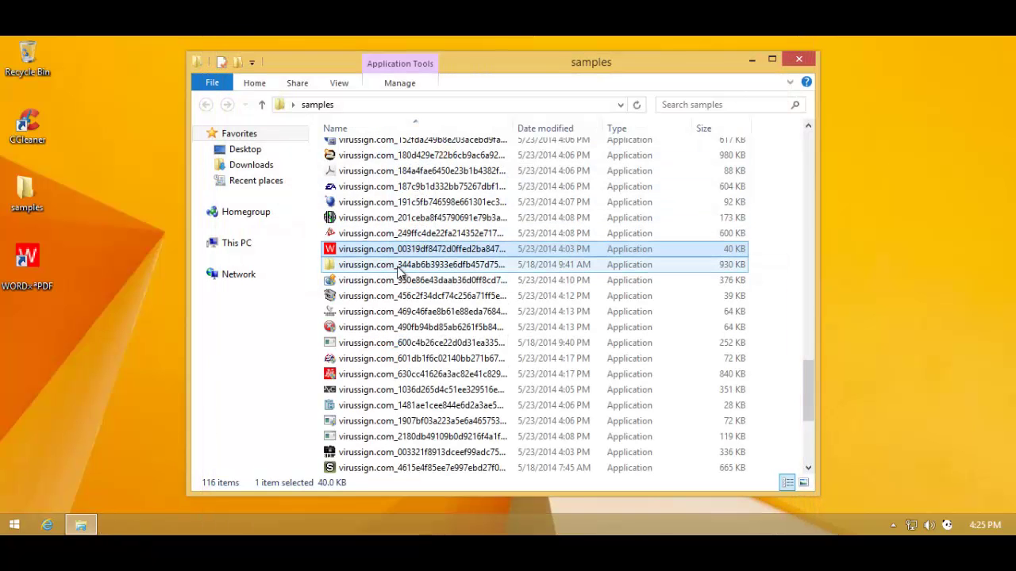
Step: Run the 5 KB sample beginning virussign.com_27b66f7282b0 and allow it to make changes to the computer
left_click(405, 266)
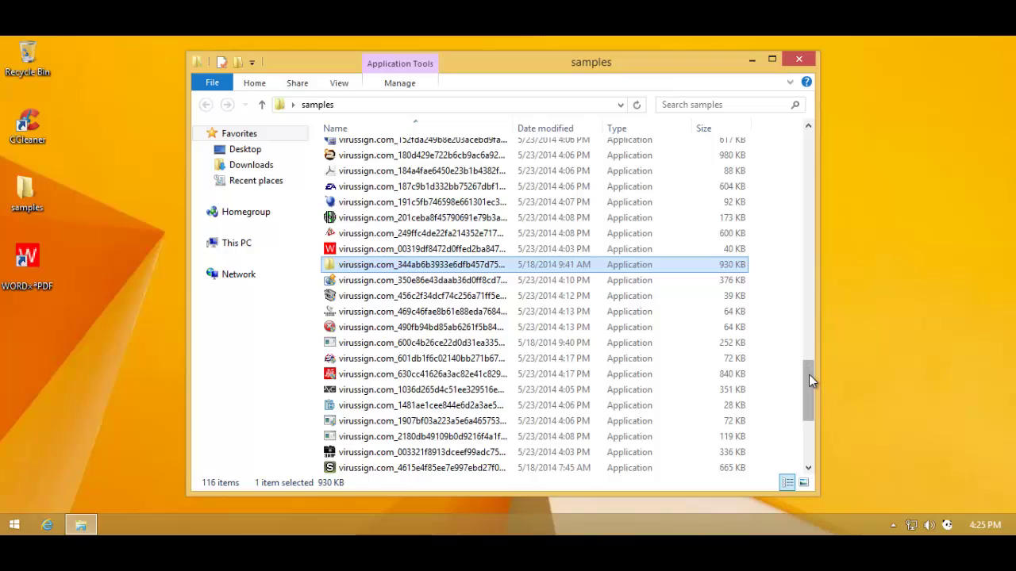
left_click_drag(809, 375, 808, 279)
double_click(355, 267)
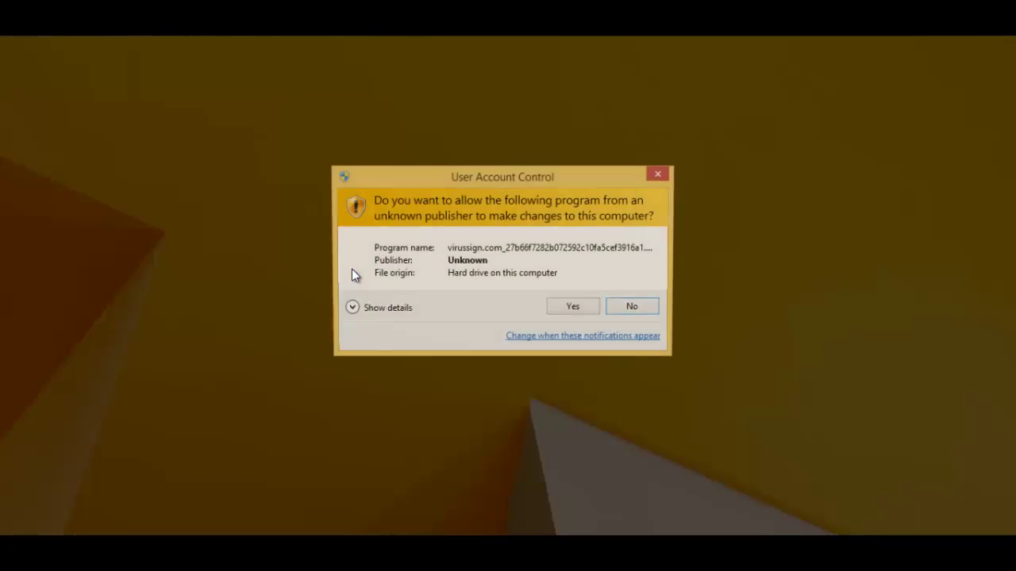
left_click(561, 309)
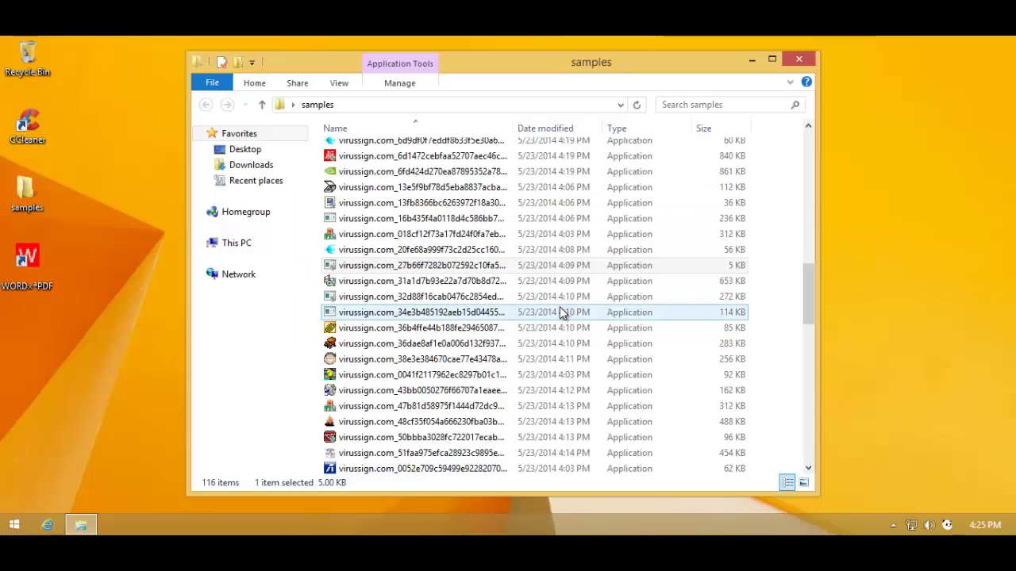
Step: Close the compatibility prompt and run the 256 KB sample beginning virussign.com_005b3ebc34fd
left_click_drag(803, 271, 780, 227)
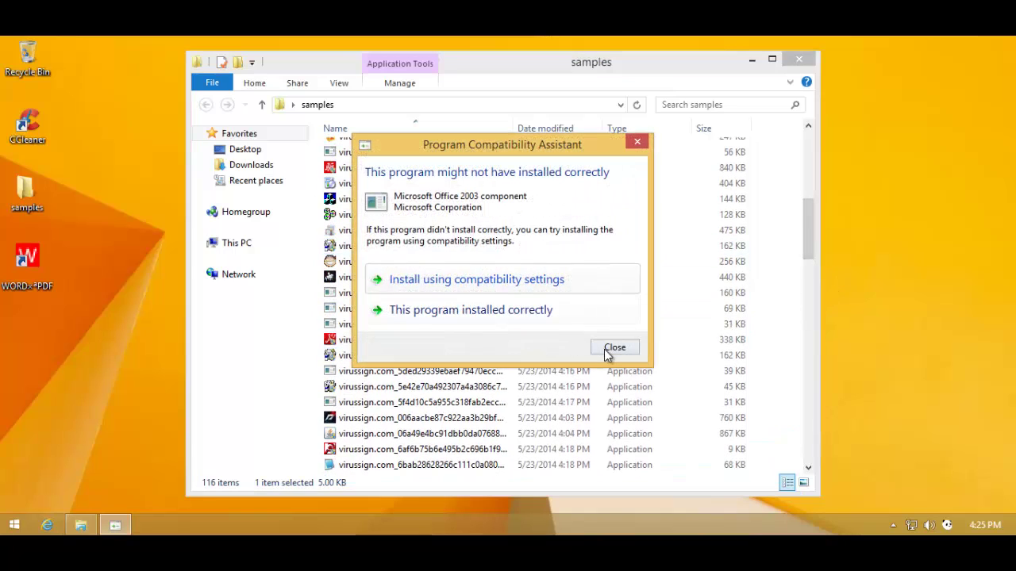
left_click(614, 347)
double_click(376, 262)
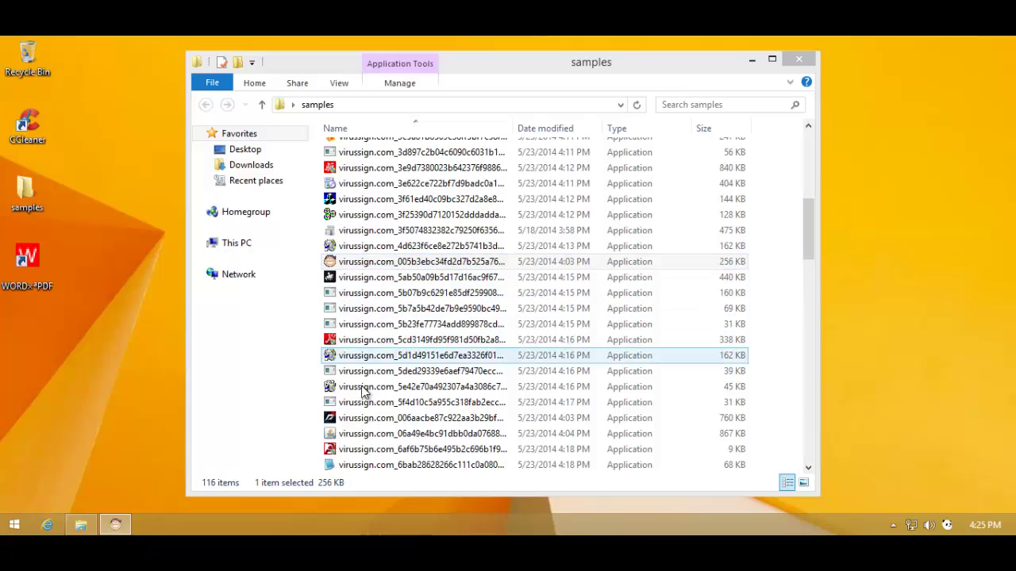
Step: Run the 440 KB sample beginning virussign.com_5ab50a09b5d1, and review the last discovered processes in Panda's Process monitor
left_click(352, 281)
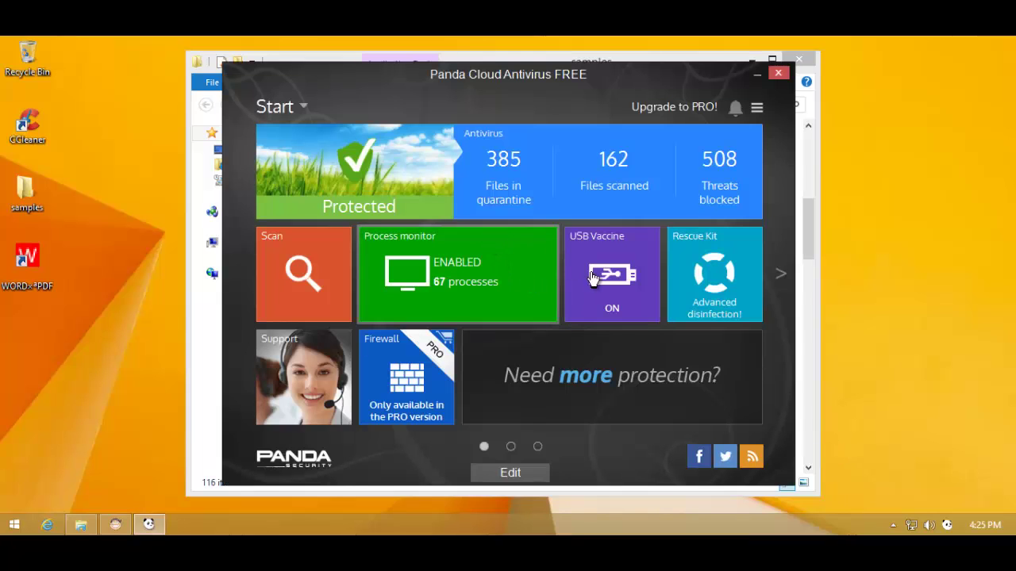
left_click(423, 275)
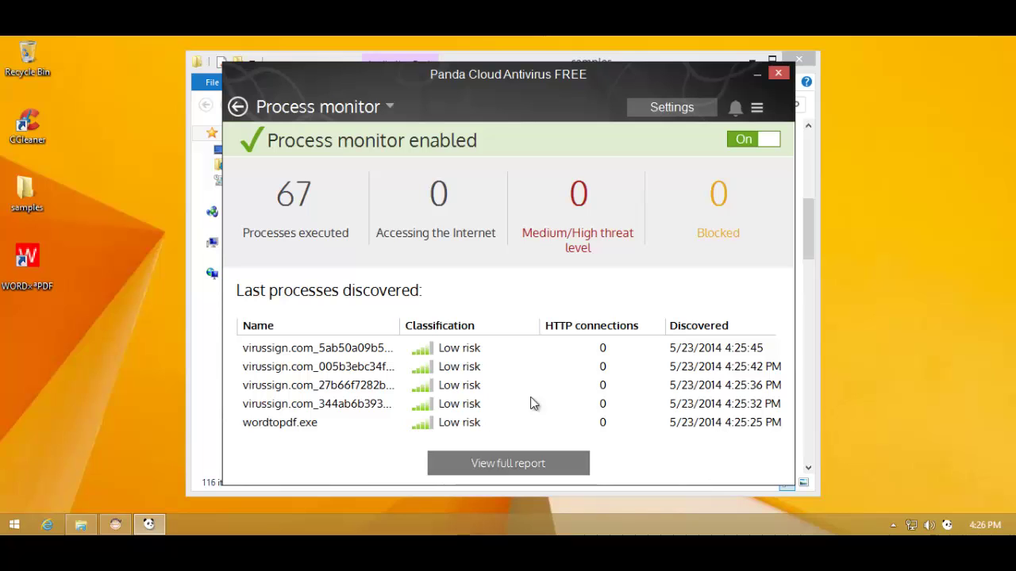
left_click(778, 74)
Step: Run the 162 KB sample beginning virussign.com_4d623f6ce8e2, allow it to make changes, and dismiss its message
double_click(479, 247)
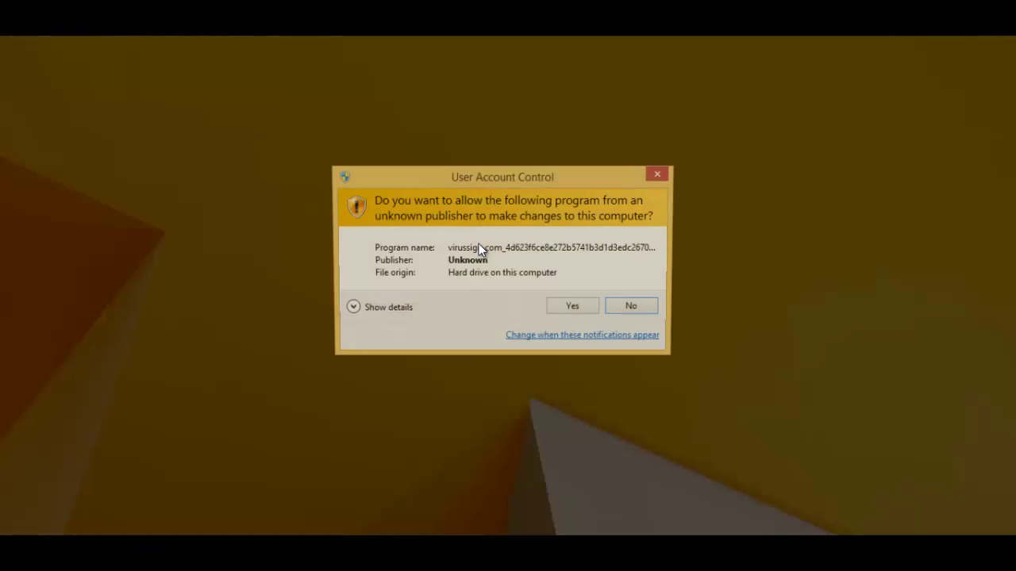
left_click(573, 307)
left_click(542, 327)
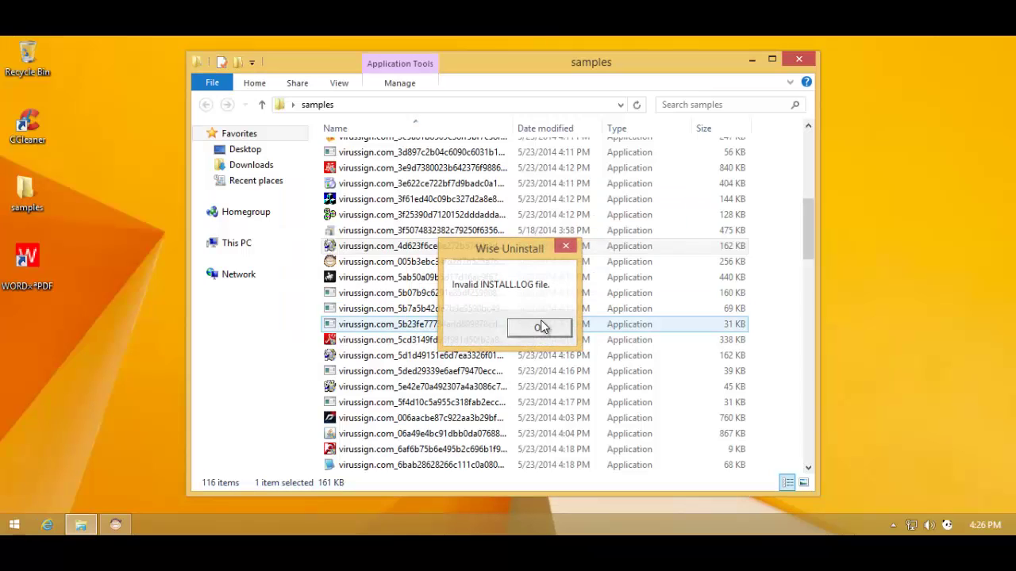
Step: Run the 144 KB sample beginning virussign.com_3f61ed40c09b and the 404 KB sample beginning virussign.com_3e622ce722bf
left_click(429, 199)
double_click(443, 184)
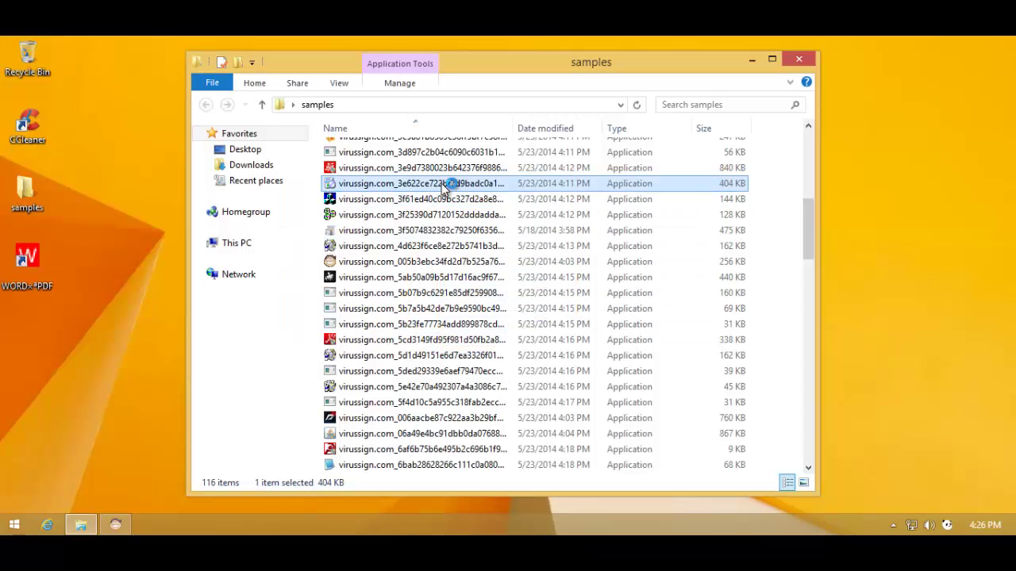
Step: Run the 529 KB sample beginning virussign.com_0deba5cdd6a7 and the 303 KB sample beginning virussign.com_0aebfb7bed71
left_click_drag(809, 205, 803, 172)
double_click(577, 177)
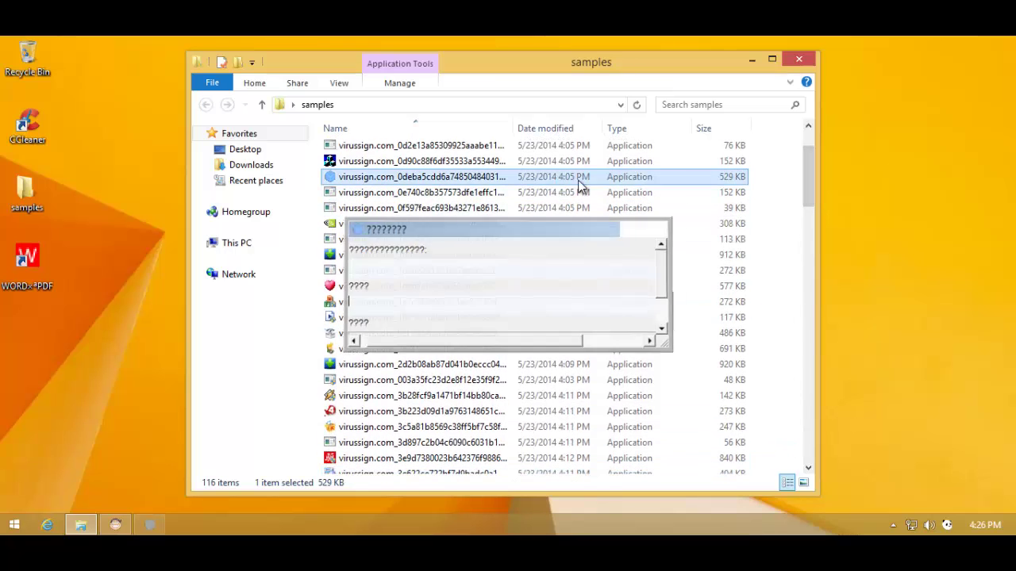
left_click_drag(805, 184, 805, 170)
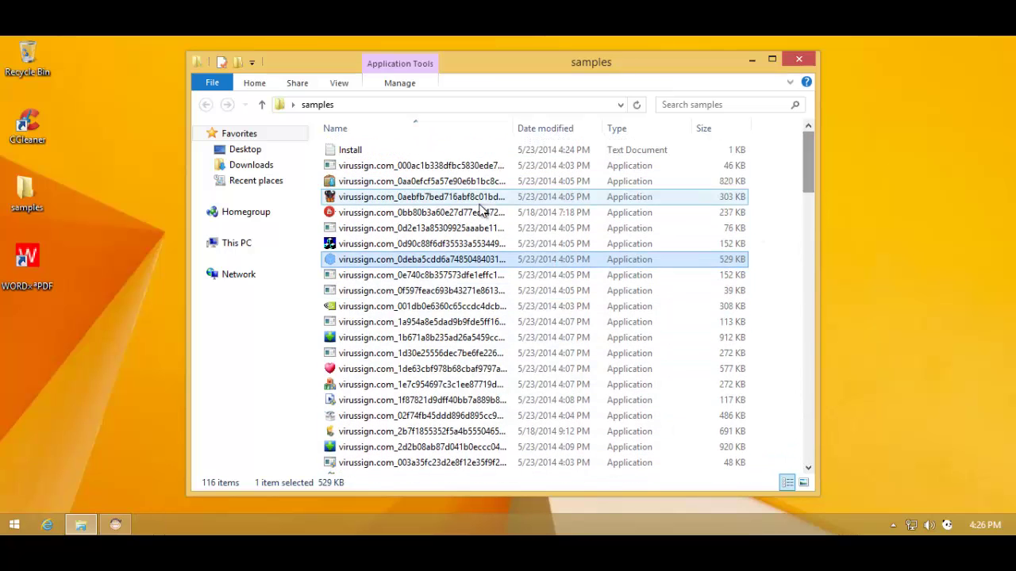
left_click(452, 151)
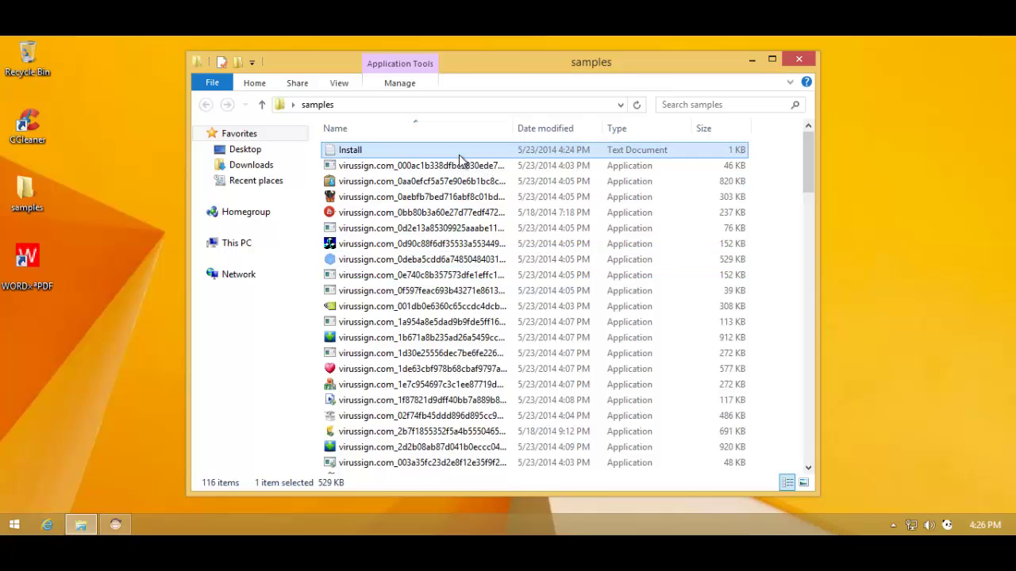
left_click(449, 200)
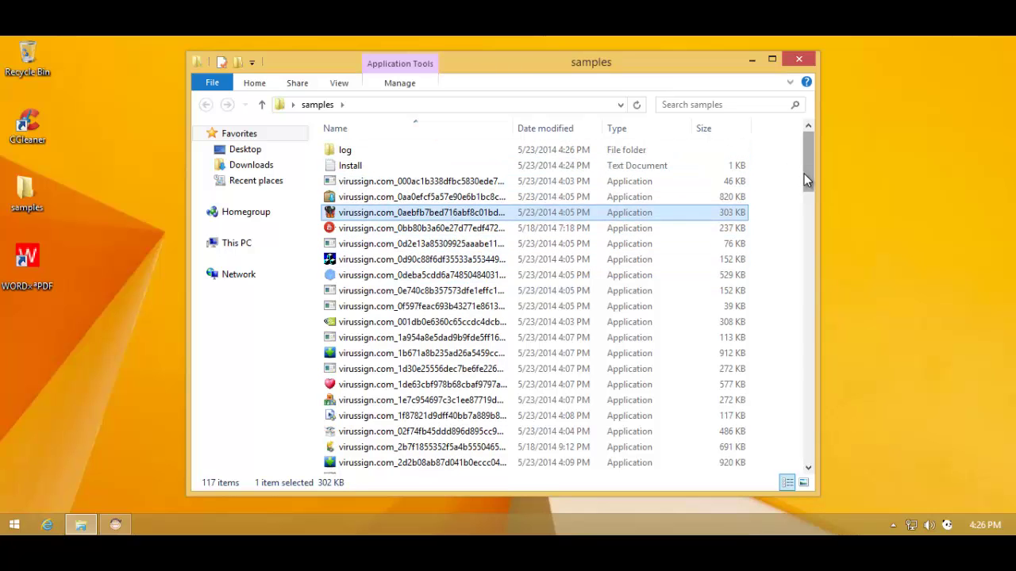
Step: Run the 912 KB sample beginning virussign.com_634827b02498 and the 244 KB sample beginning virussign.com_70783c98dd2a, and close Panda's virus alert
scroll(785, 278, "down", 20)
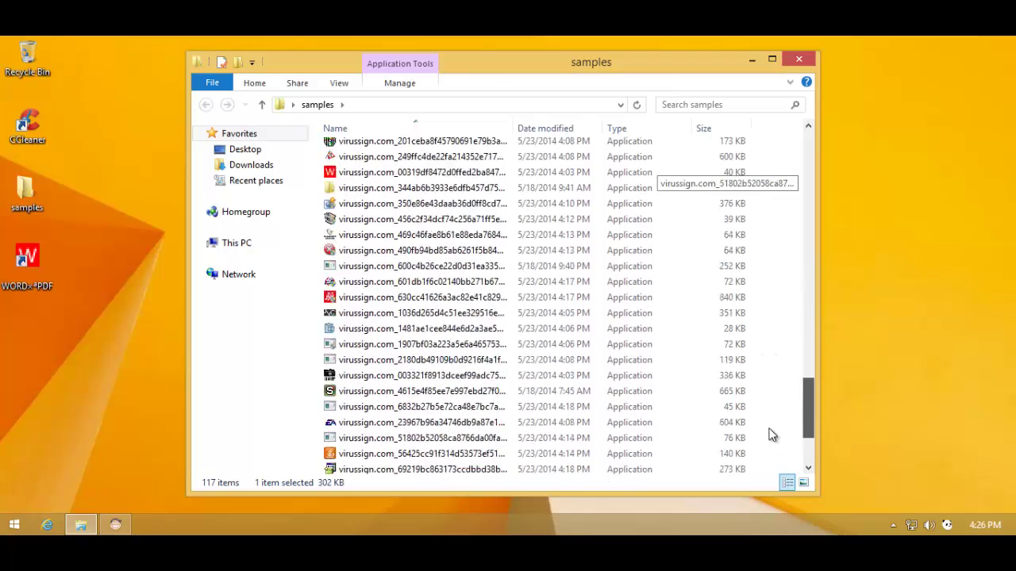
left_click(556, 391)
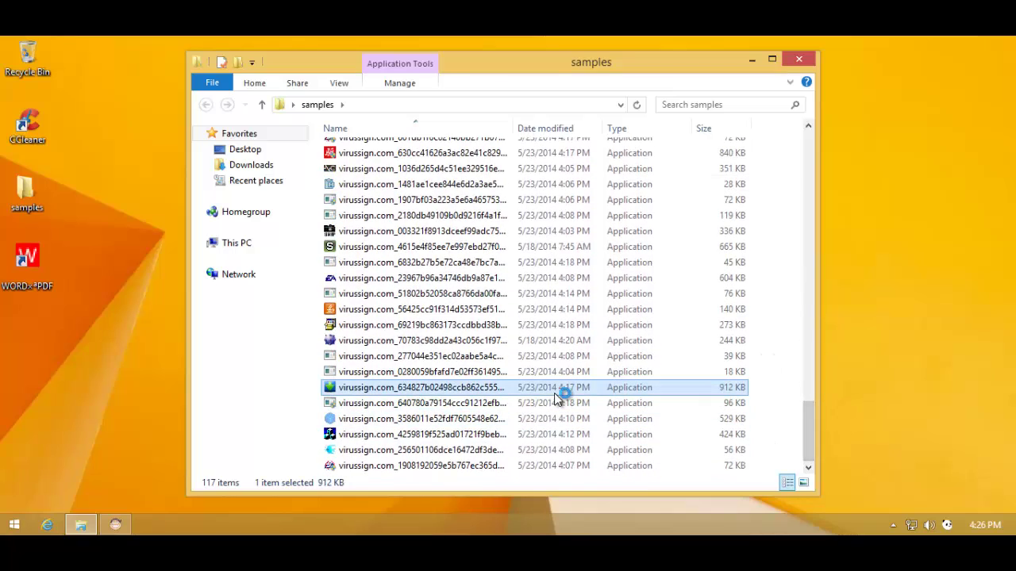
double_click(466, 341)
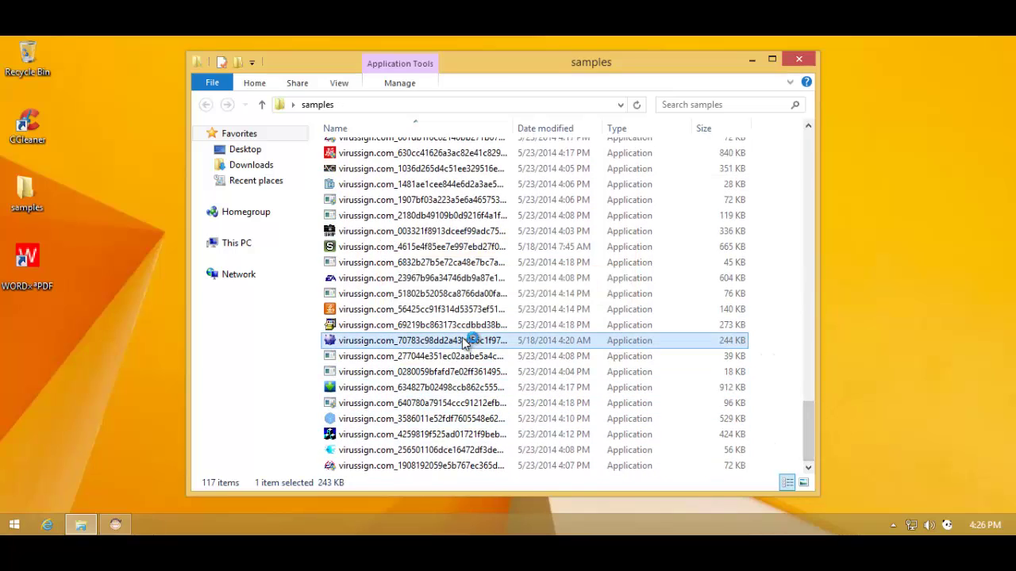
left_click(672, 294)
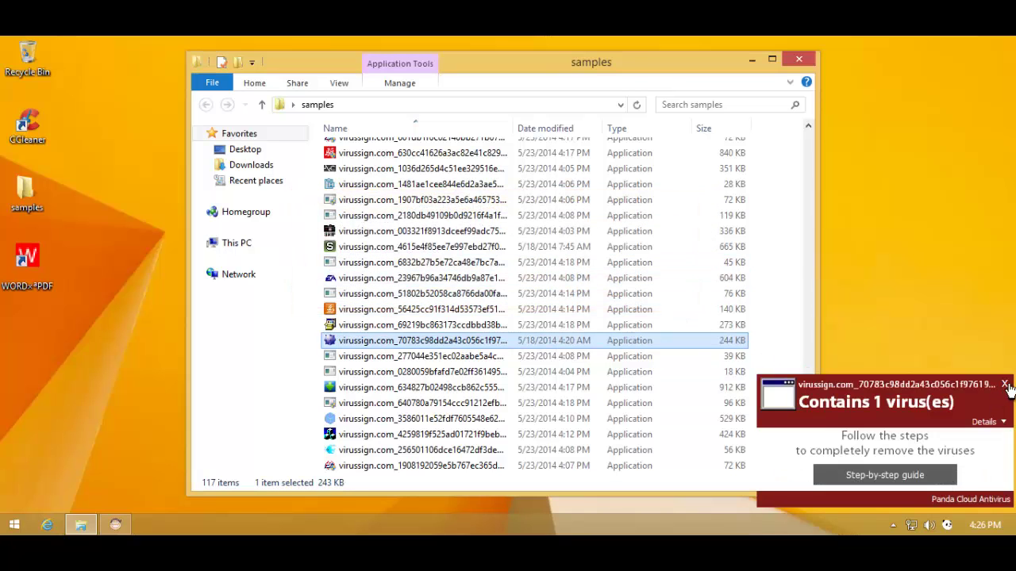
left_click(1006, 386)
Step: Run the 665 KB sample beginning virussign.com_4615e4f85ee7, allow its changes, start its SoftPortal Google Chrome download, and close the installer window
double_click(465, 247)
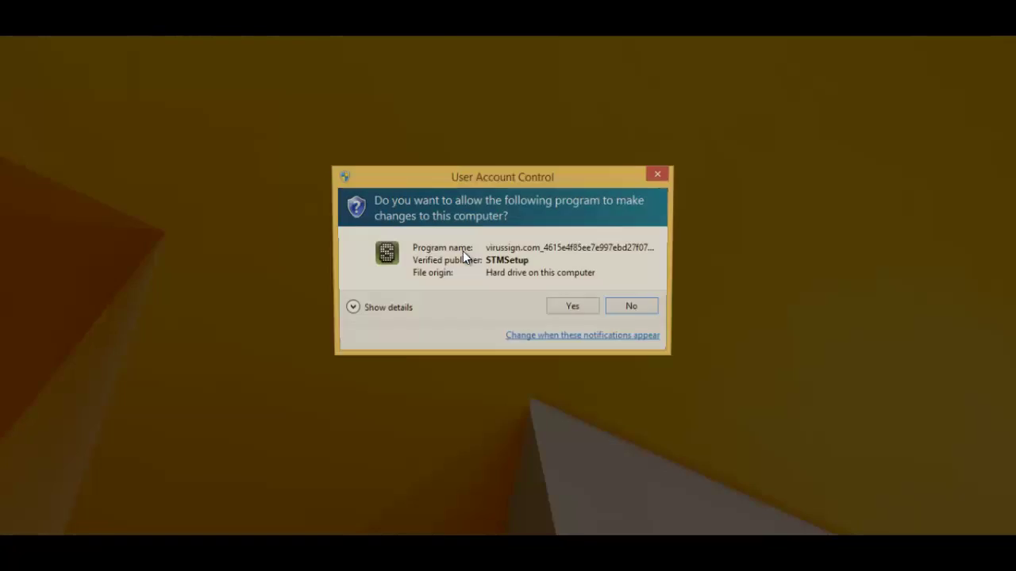
left_click(570, 308)
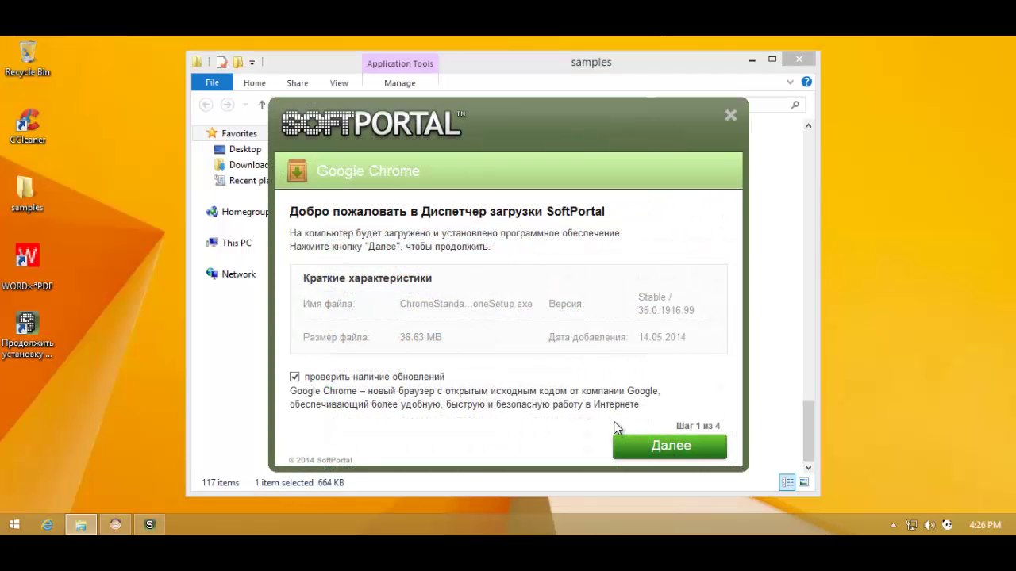
left_click(627, 445)
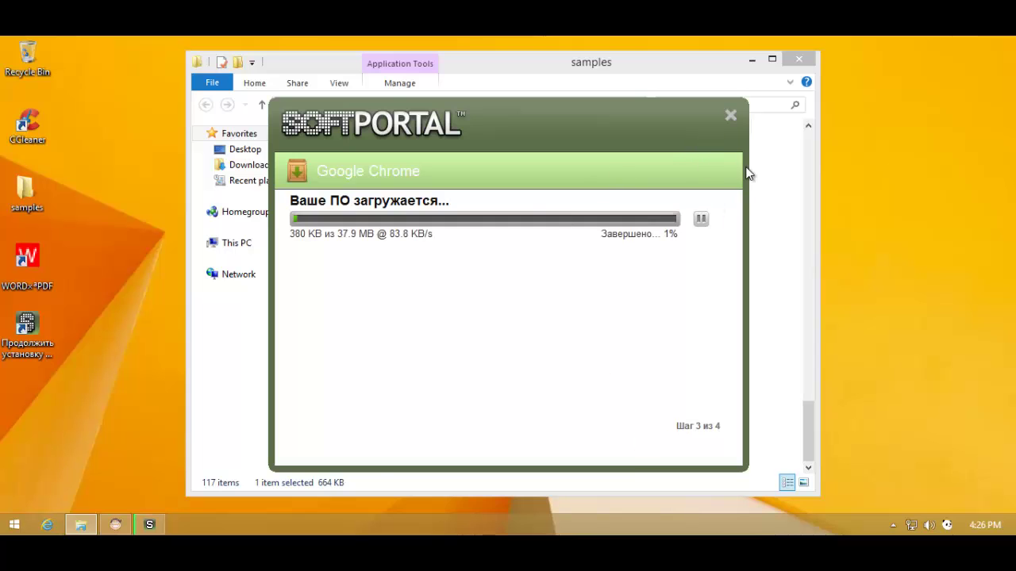
left_click(730, 121)
Step: Run the 119 KB sample beginning virussign.com_2180db49109b and the 28 KB sample beginning virussign.com_1481ae1cee84
left_click(462, 215)
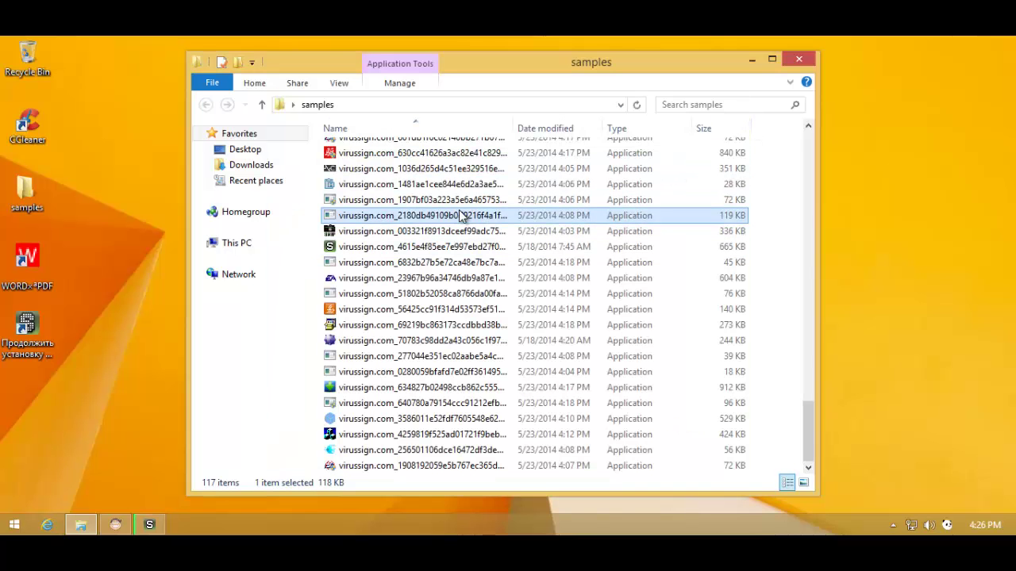
left_click(476, 185)
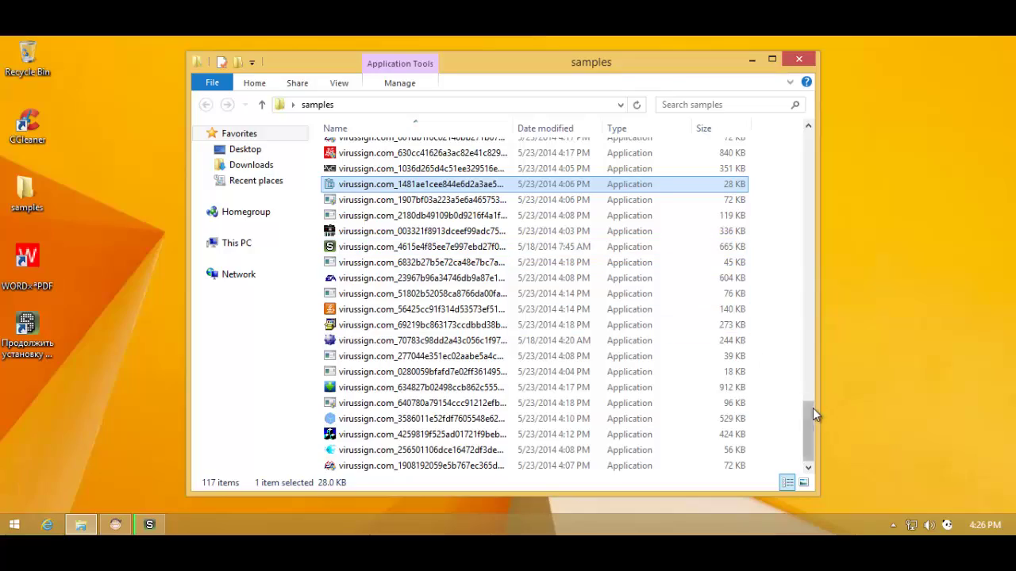
left_click_drag(807, 425, 738, 131)
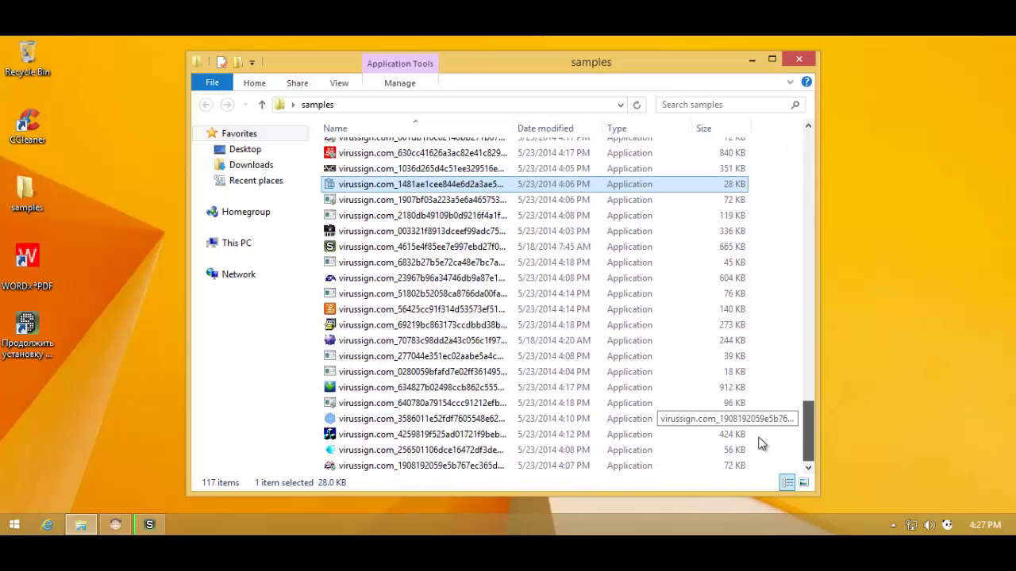
Step: Close the samples folder, and close Panda's overview after checking its protection status and threat counters
left_click(803, 61)
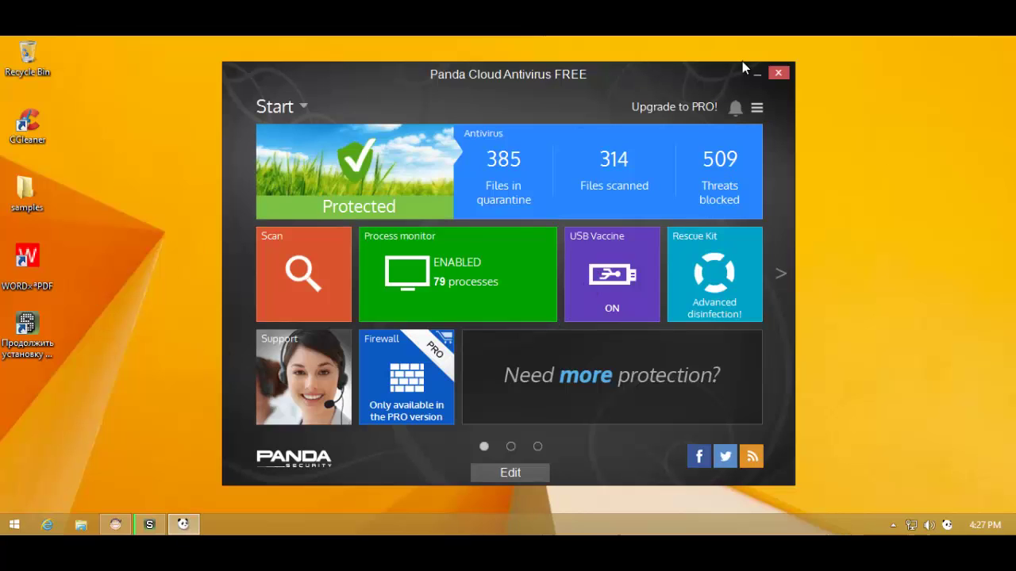
left_click(780, 74)
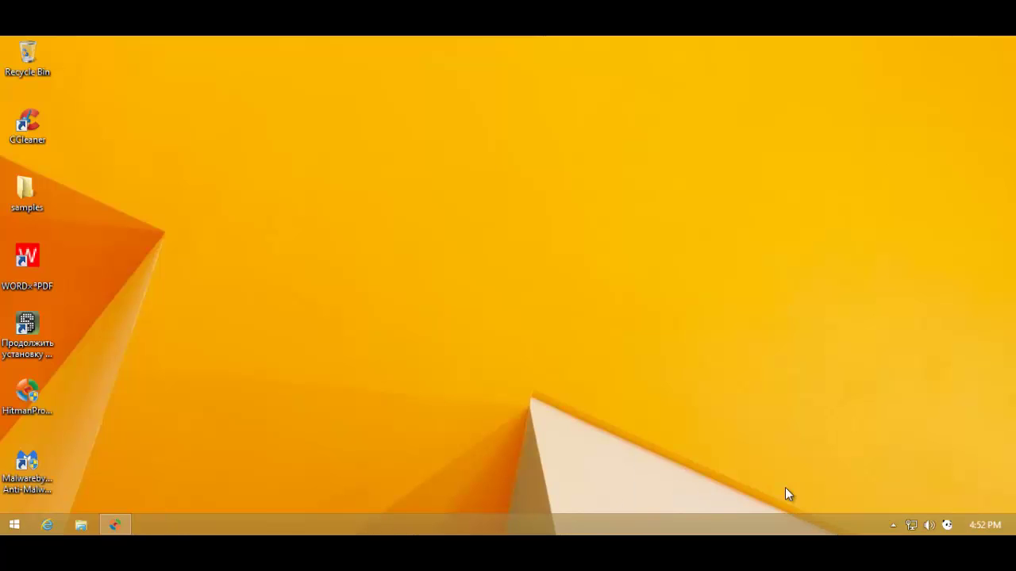
Step: Open the HitmanPro scan results and examine both Nouveau dossier.exe detections, and minimize the results window
left_click(893, 524)
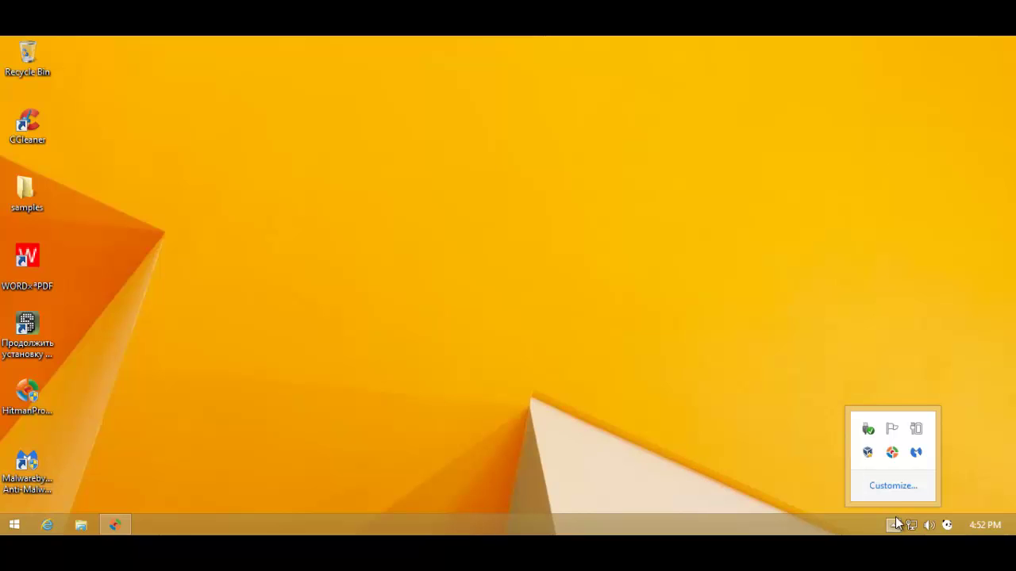
left_click(918, 453)
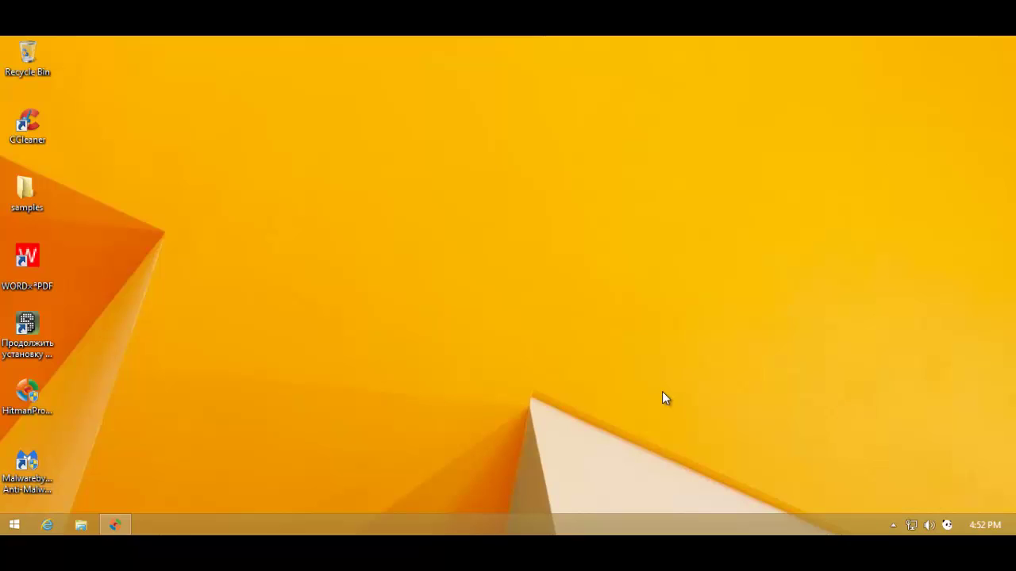
left_click(115, 523)
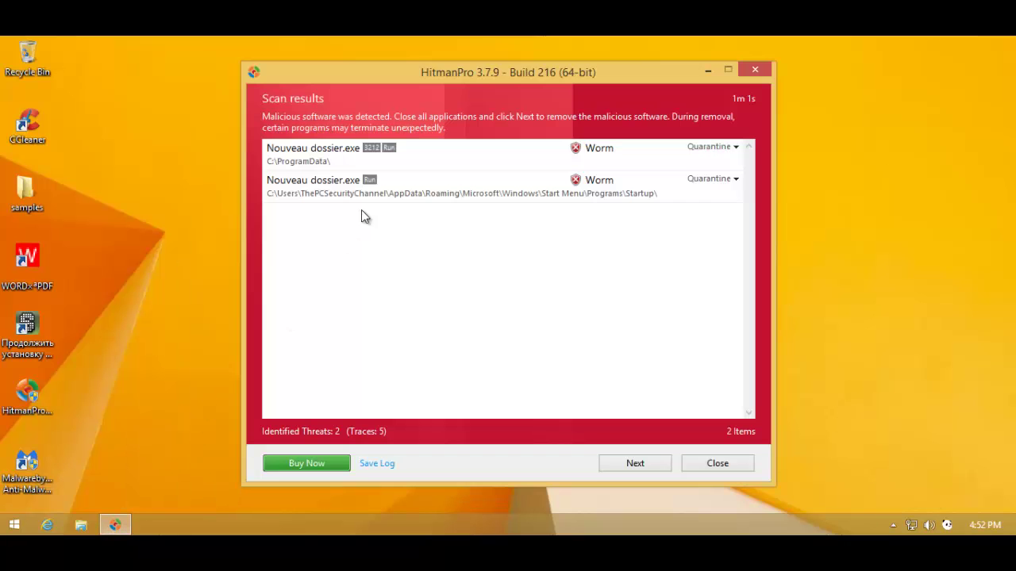
left_click(311, 151)
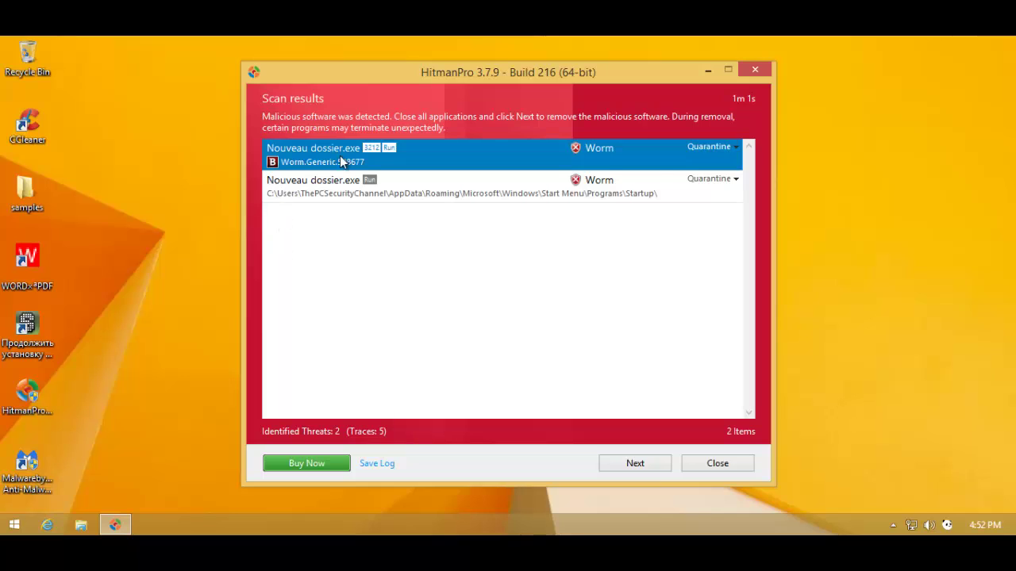
left_click(323, 189)
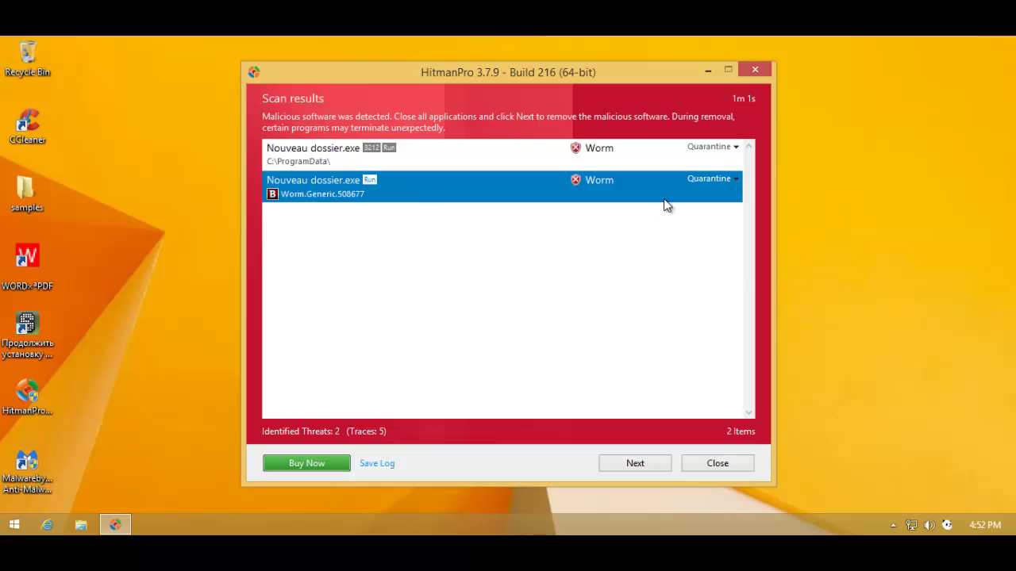
left_click(708, 70)
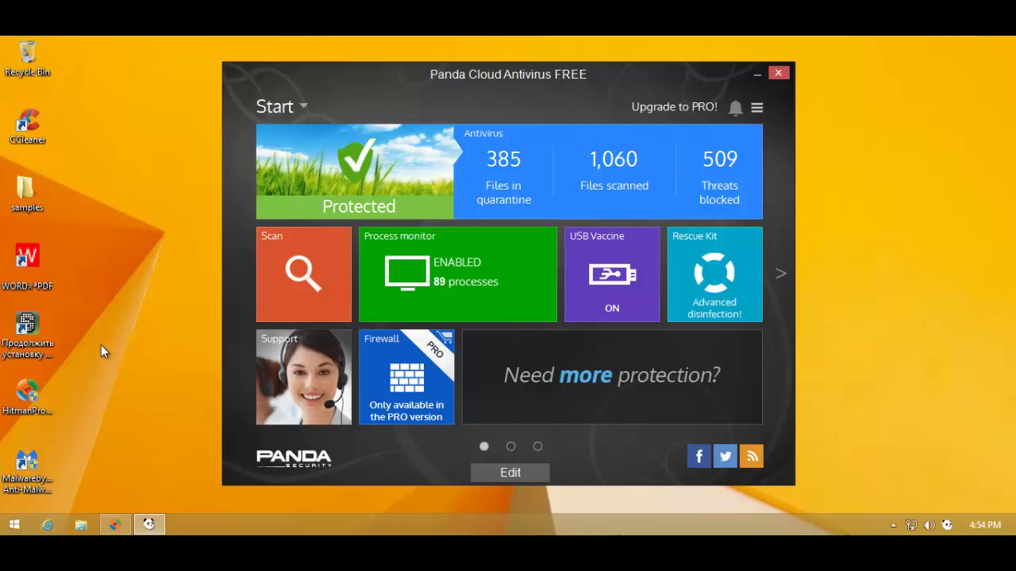
Step: Reopen the HitmanPro results, reposition the window to compare its detections with Panda's overview, and minimize it
left_click(116, 524)
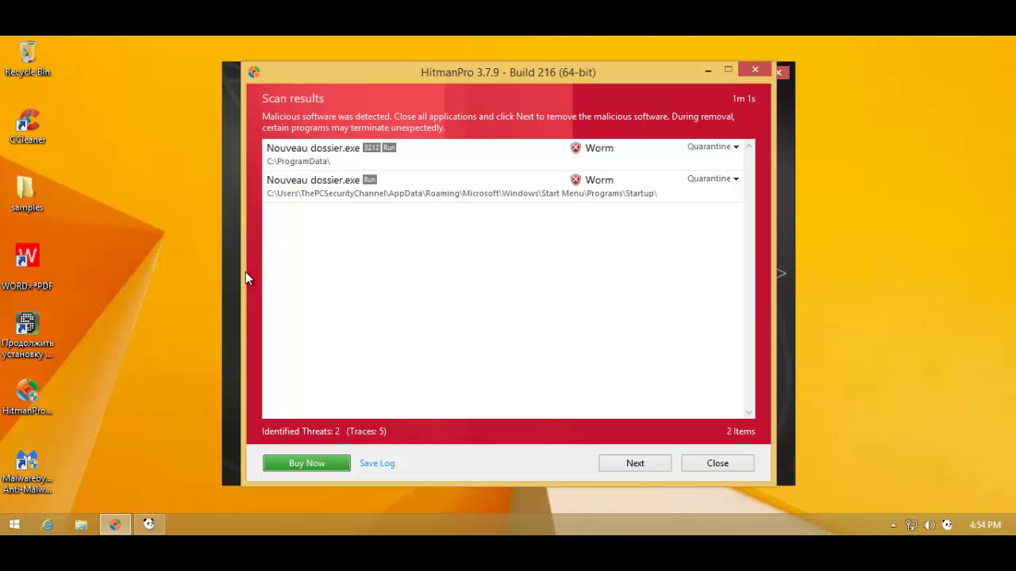
left_click(791, 193)
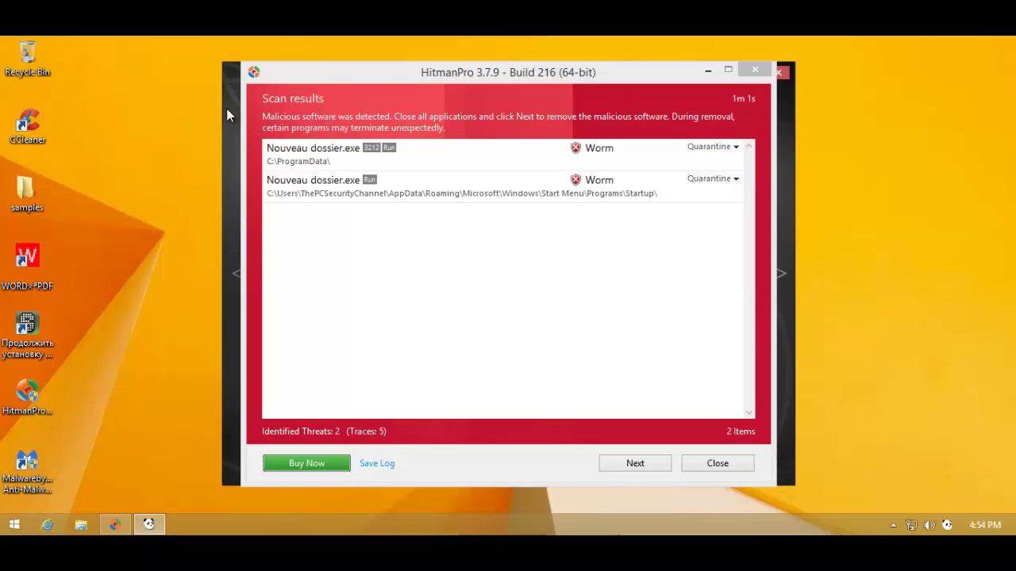
left_click_drag(630, 75, 661, 62)
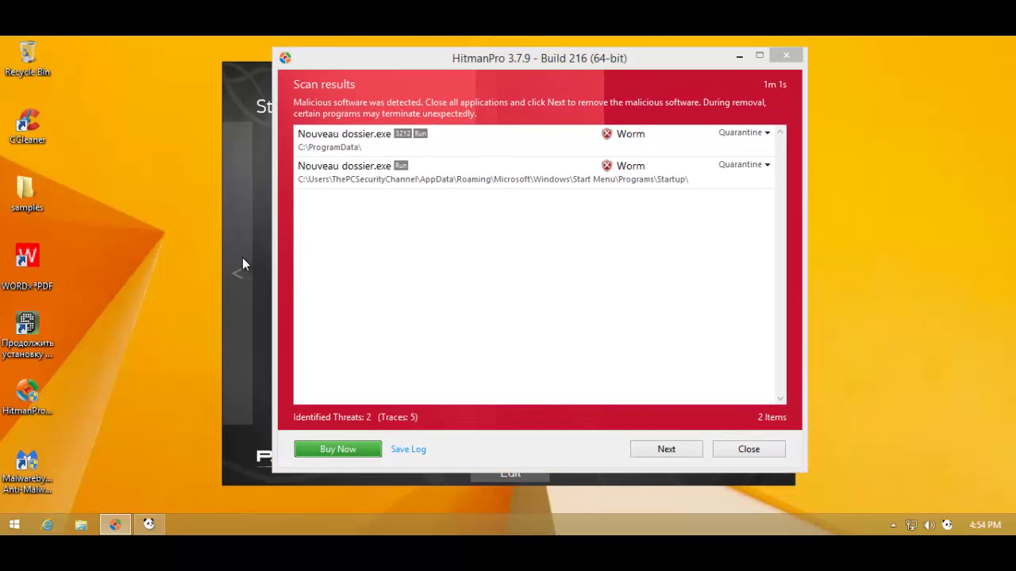
left_click_drag(433, 63, 393, 247)
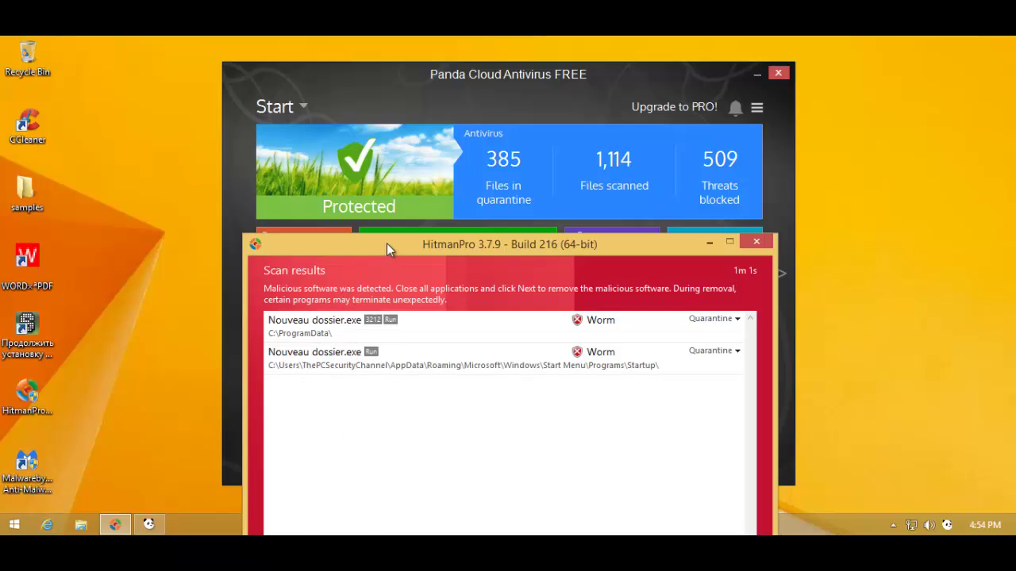
left_click_drag(386, 243, 266, 70)
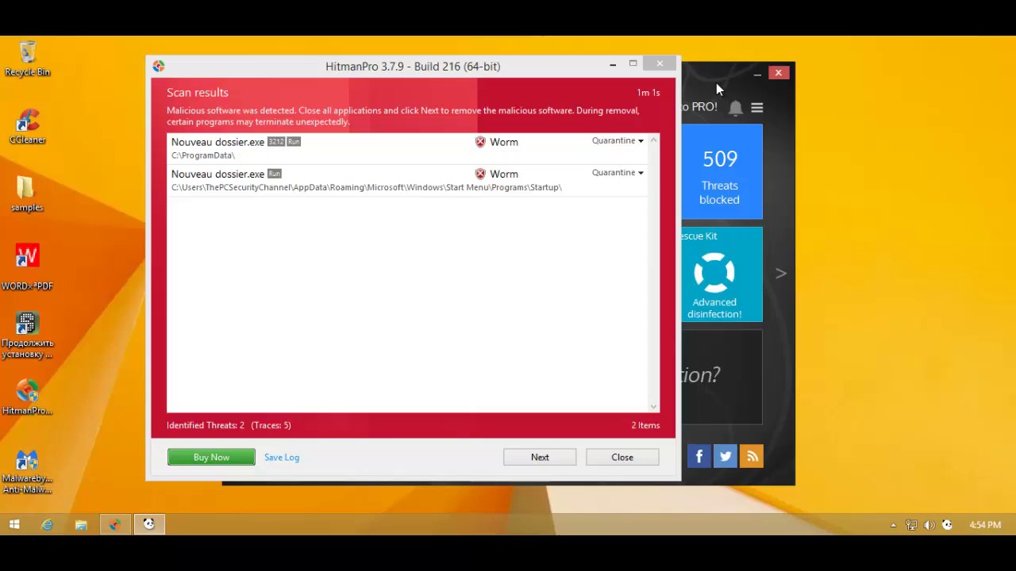
left_click(612, 64)
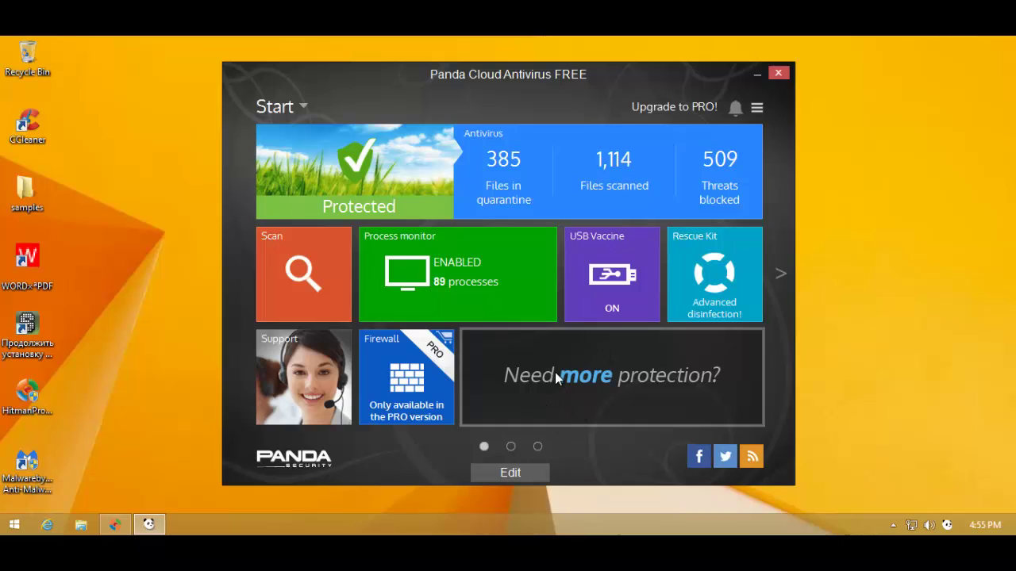
left_click(757, 110)
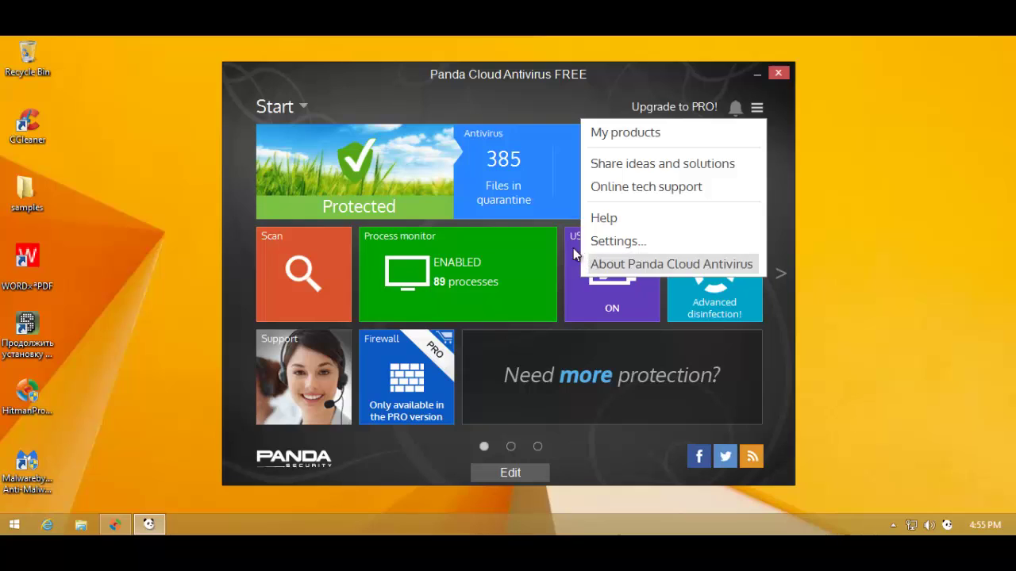
left_click(512, 102)
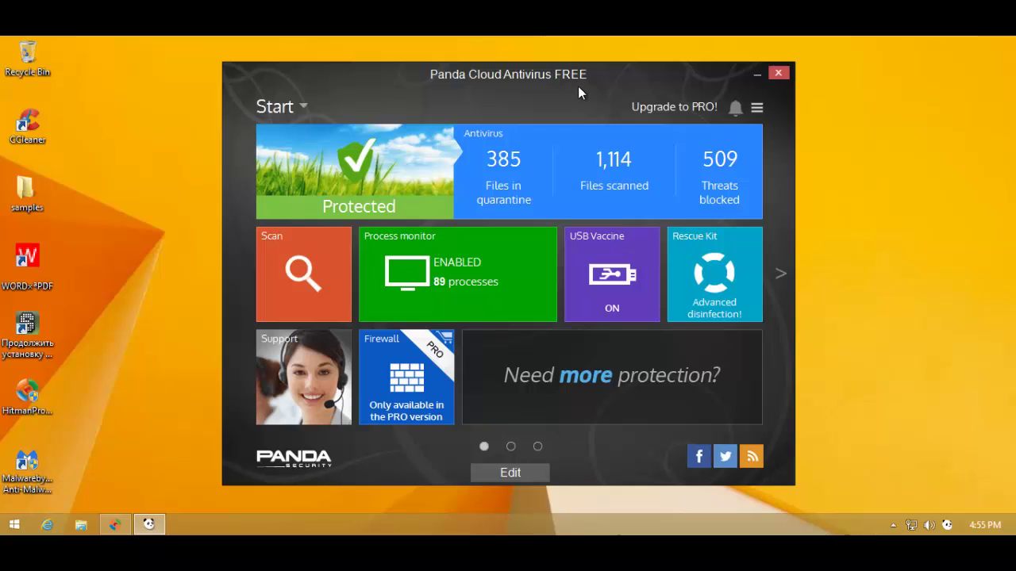
left_click_drag(704, 75, 716, 84)
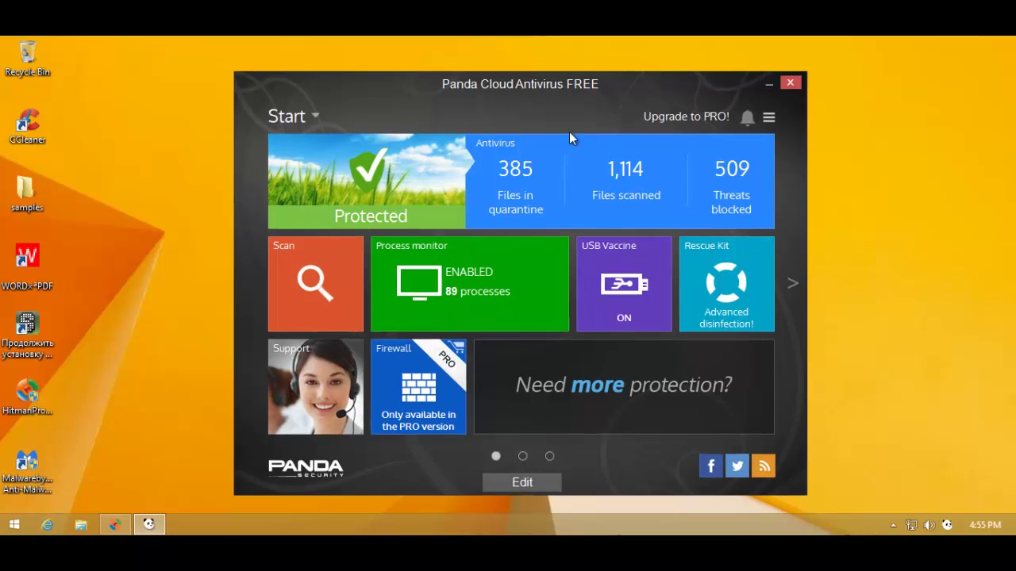